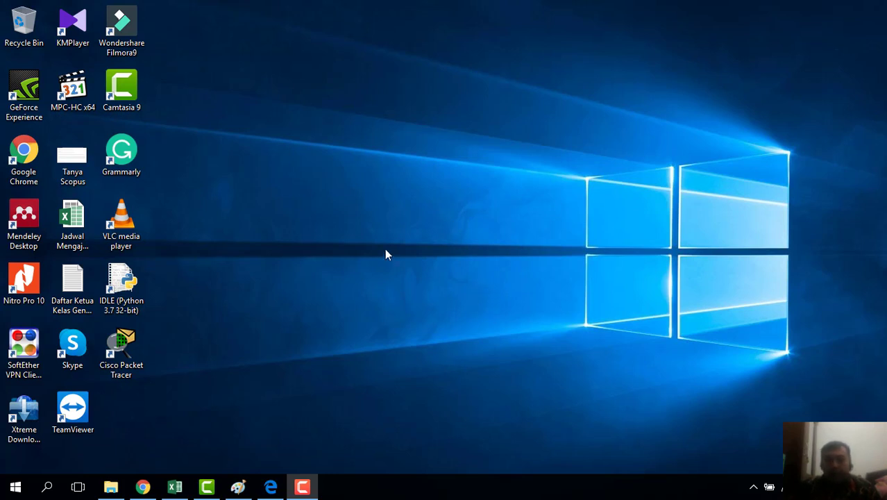
Restore the Praktikum Online folder window from the taskbar
click(110, 487)
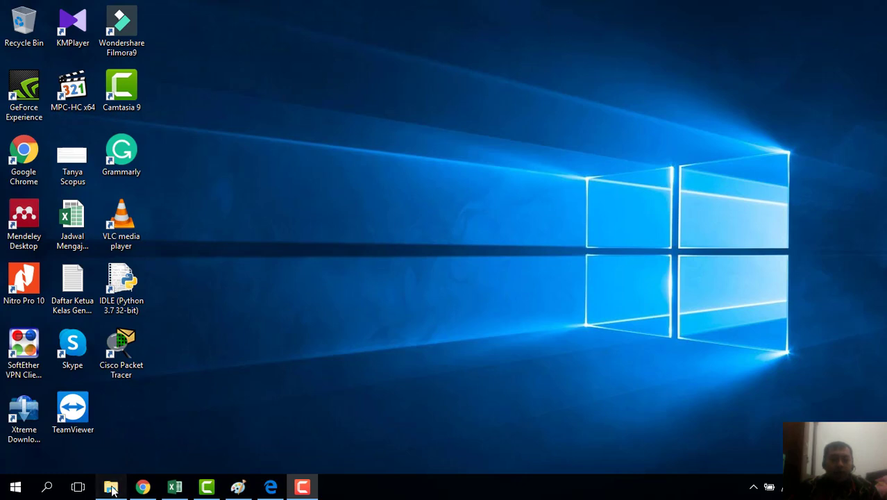
Open the Web-Commerce Toko Prima project file in Microsoft Project
double_click(300, 240)
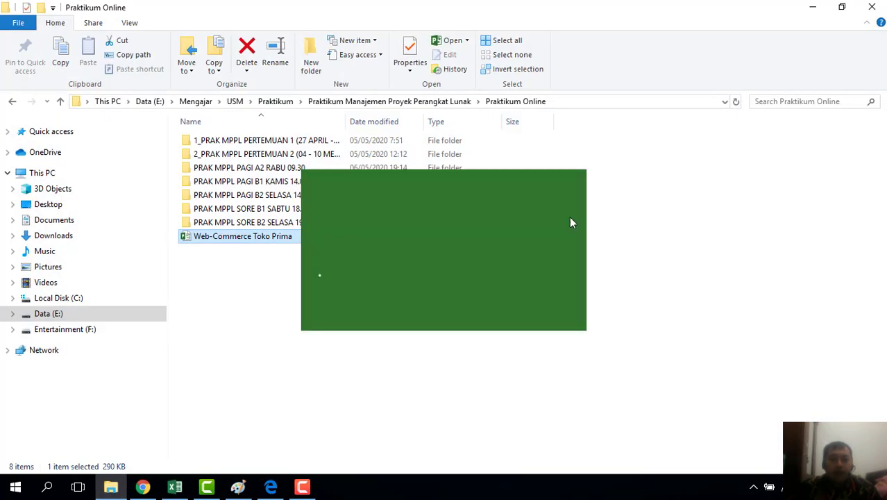
click(813, 7)
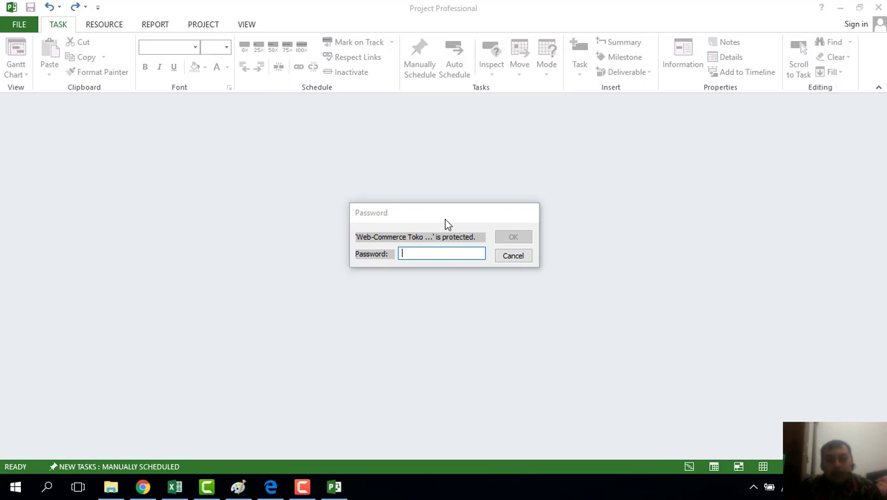
Enter the protection password and then the write-reservation password to open the schedule
click(430, 254)
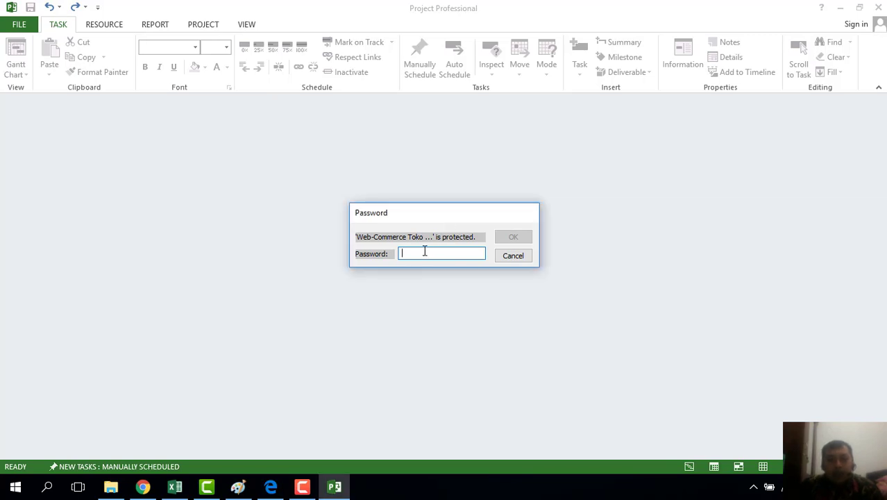
text(•••••)
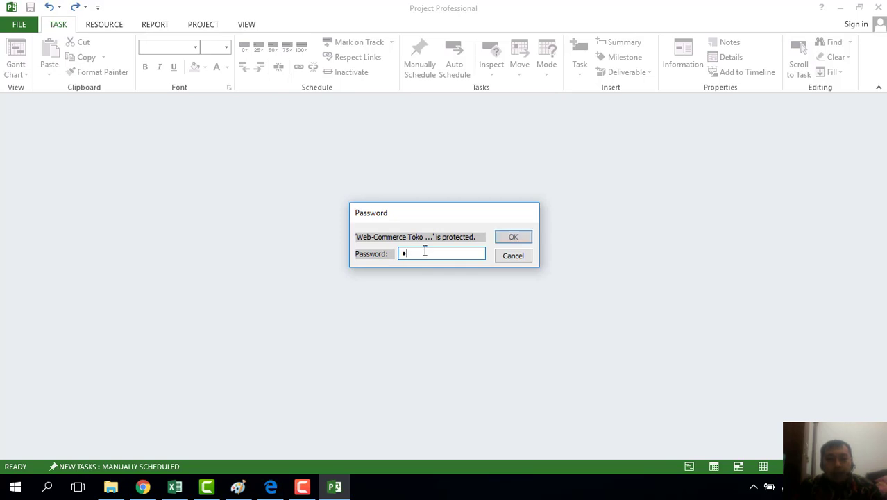
text(••••)
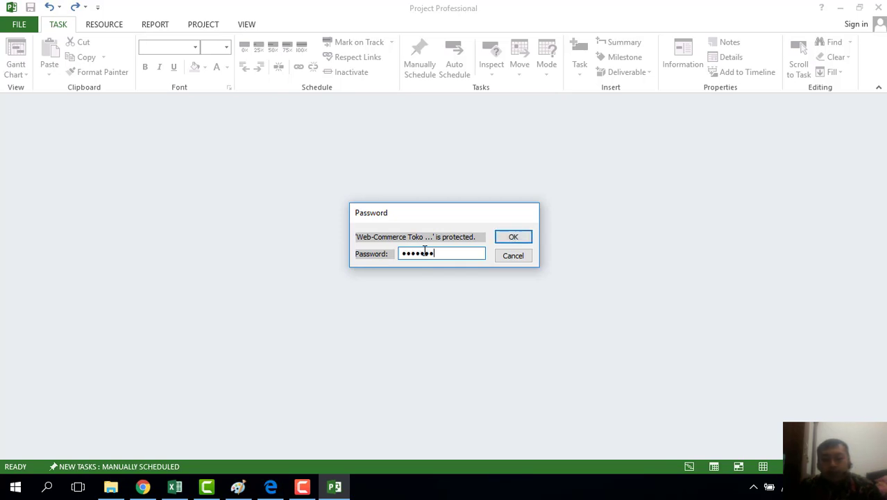
click(513, 238)
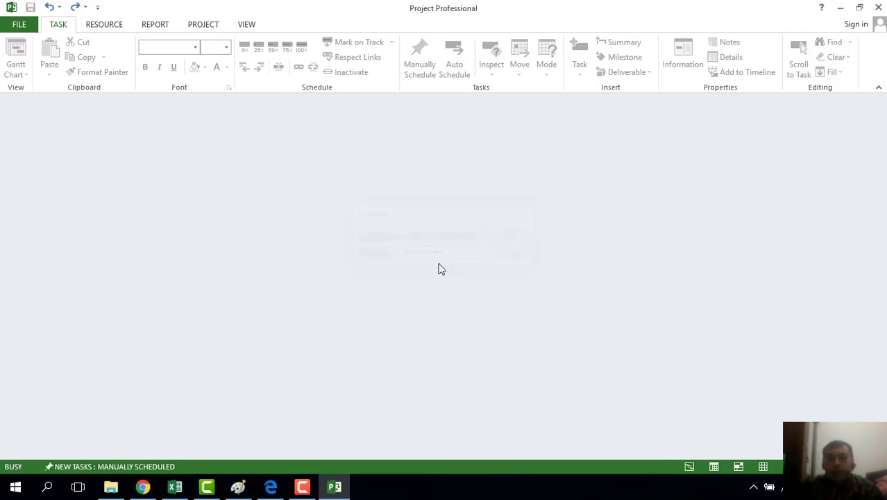
text(•••••••)
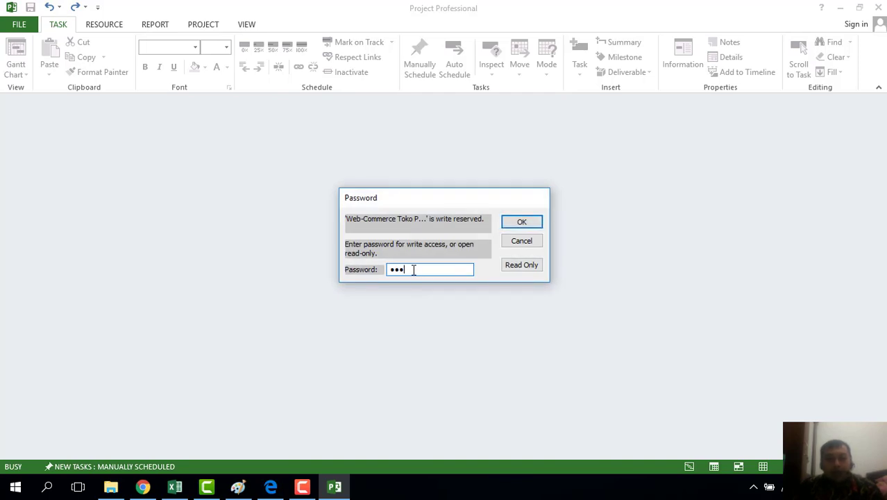
text(••)
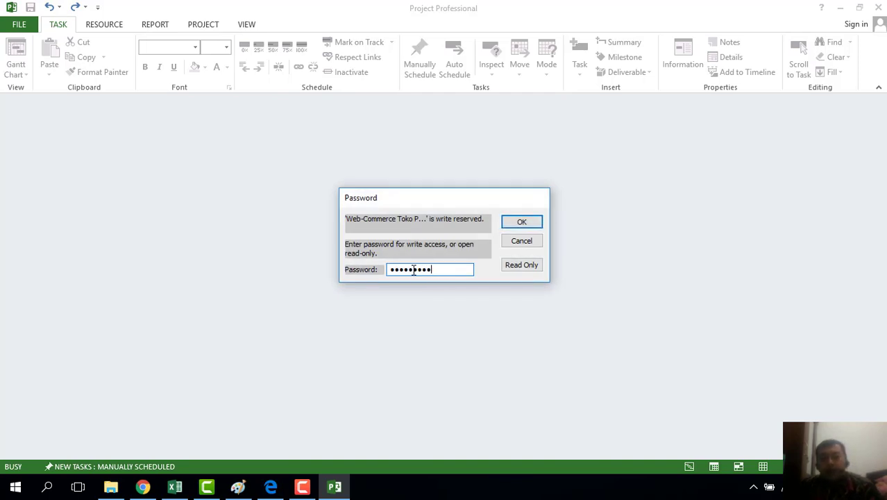
click(536, 222)
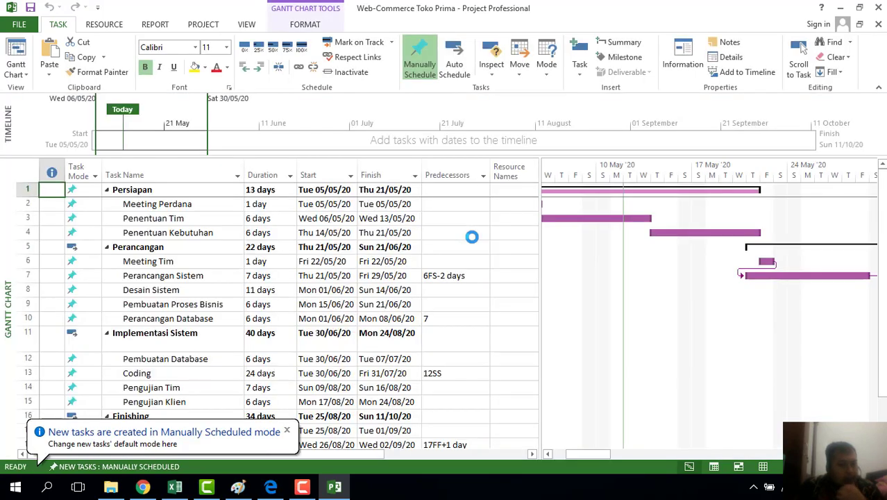
Dismiss the Manually Scheduled notice and switch to the Resource Sheet view
click(286, 432)
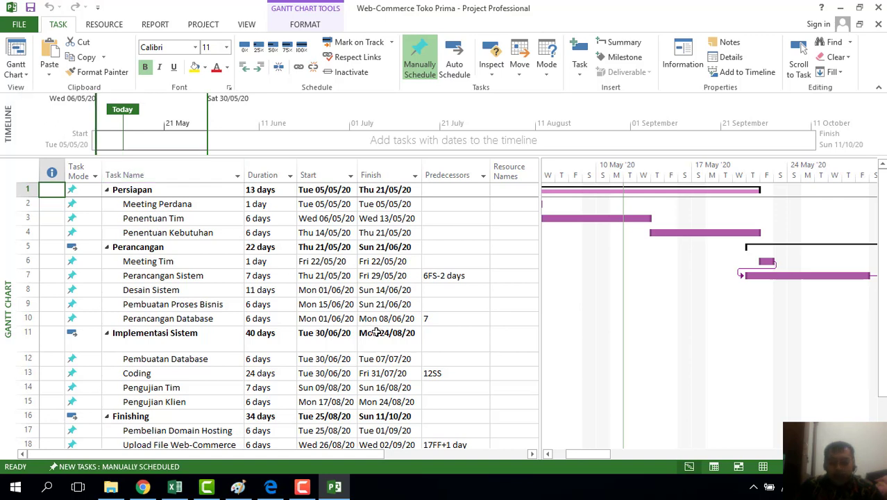
click(26, 76)
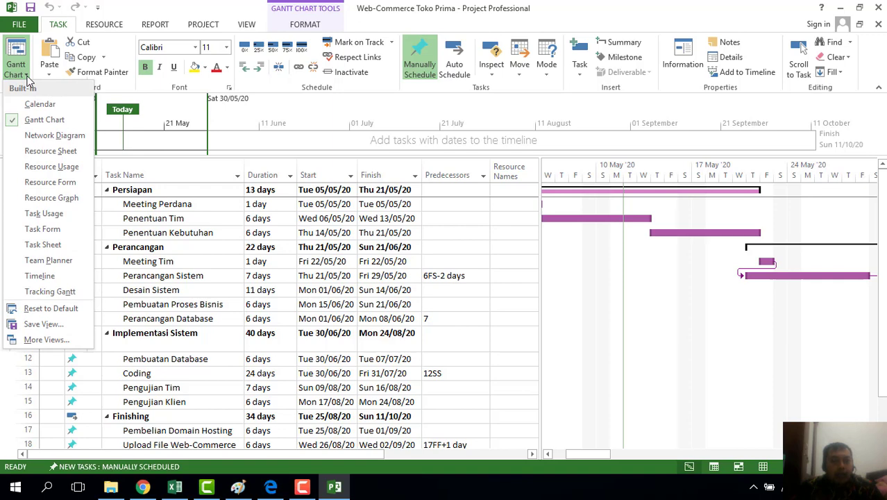
click(30, 152)
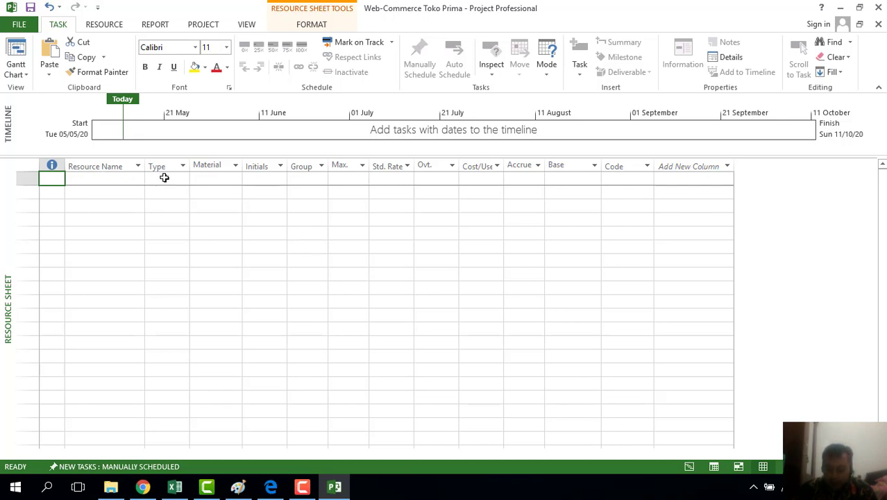
Set row 1's resource type to Work, stepping through its Material, Initials and Group cells
click(96, 178)
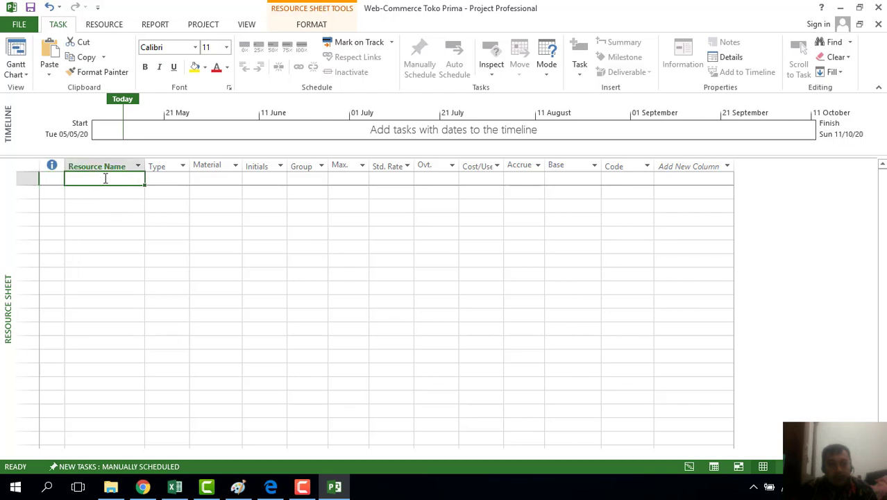
click(167, 179)
click(186, 178)
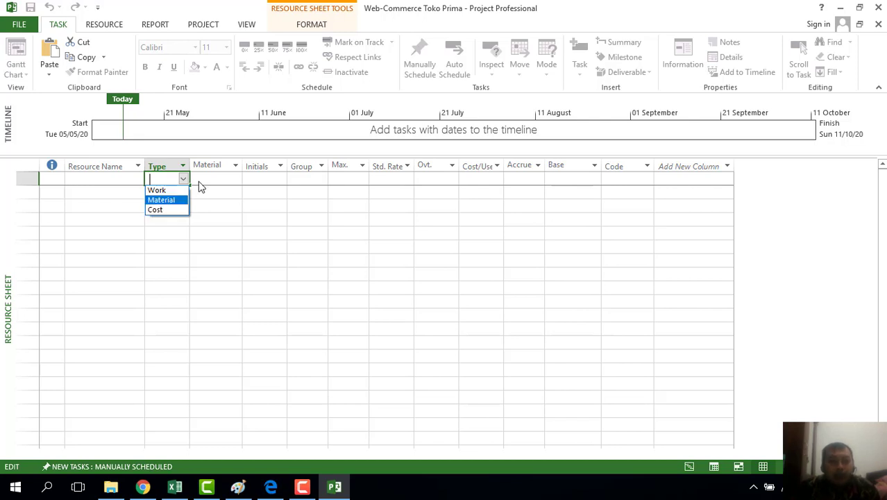
click(228, 179)
click(229, 179)
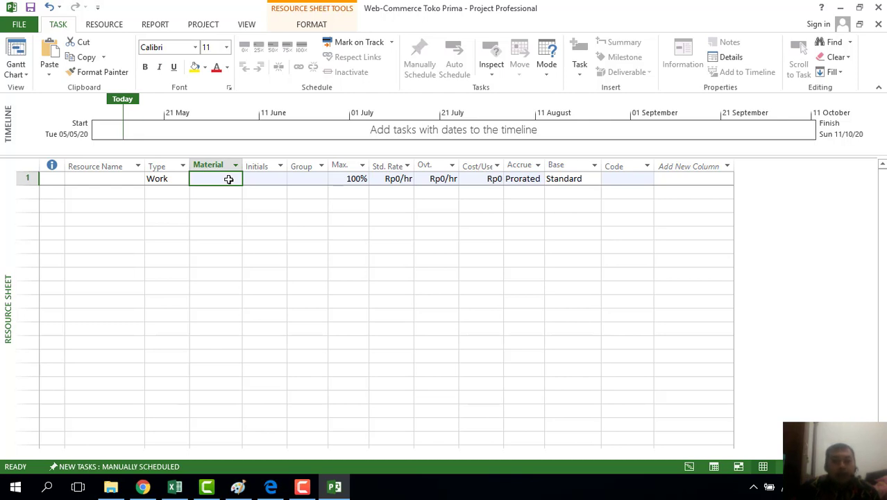
click(262, 177)
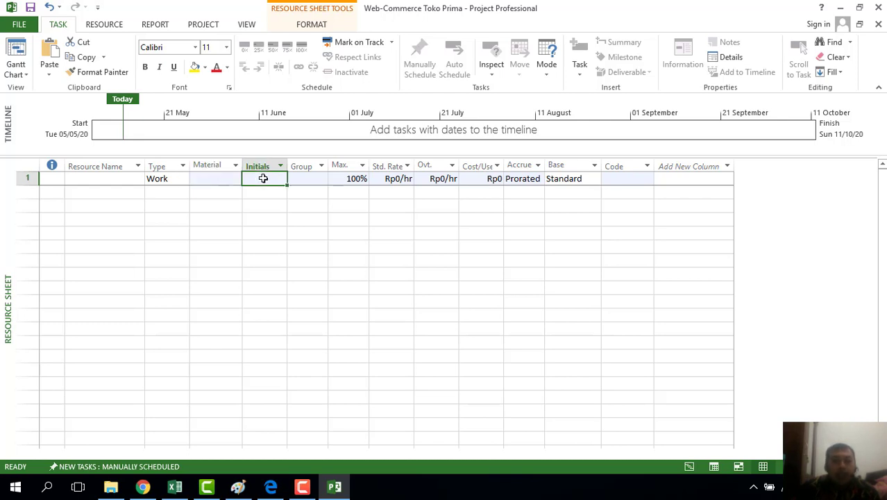
click(86, 181)
click(260, 180)
click(305, 182)
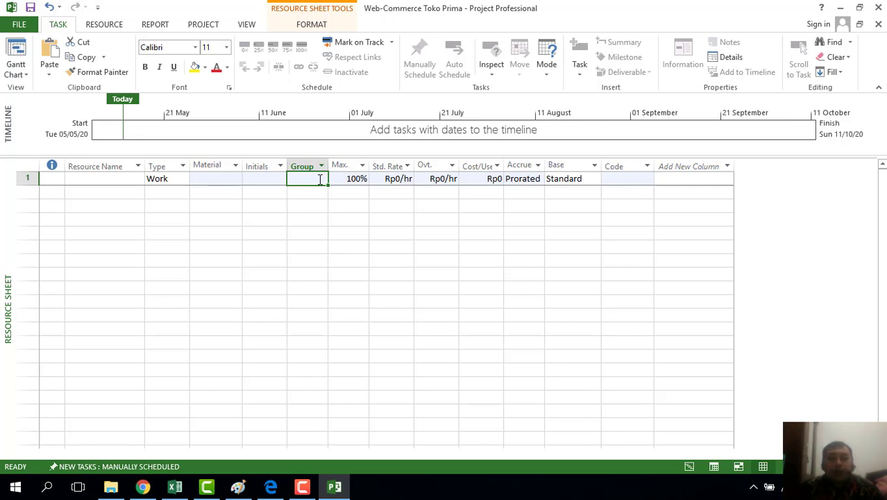
double_click(353, 179)
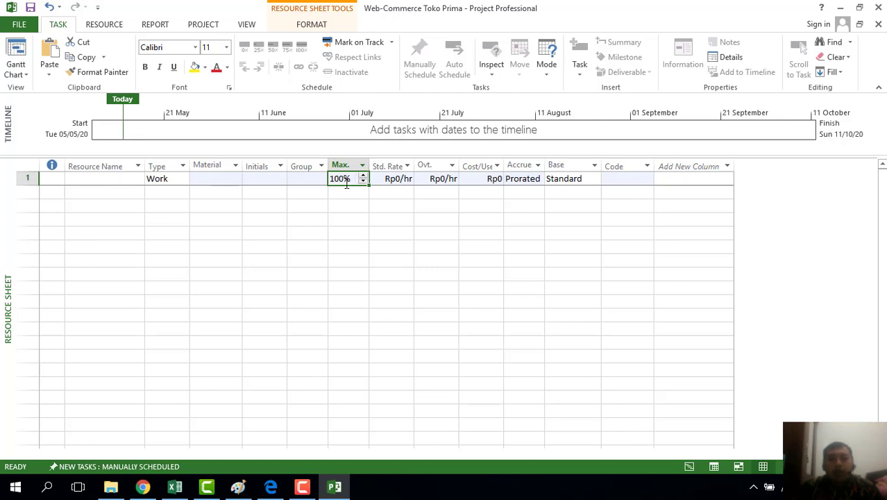
click(352, 203)
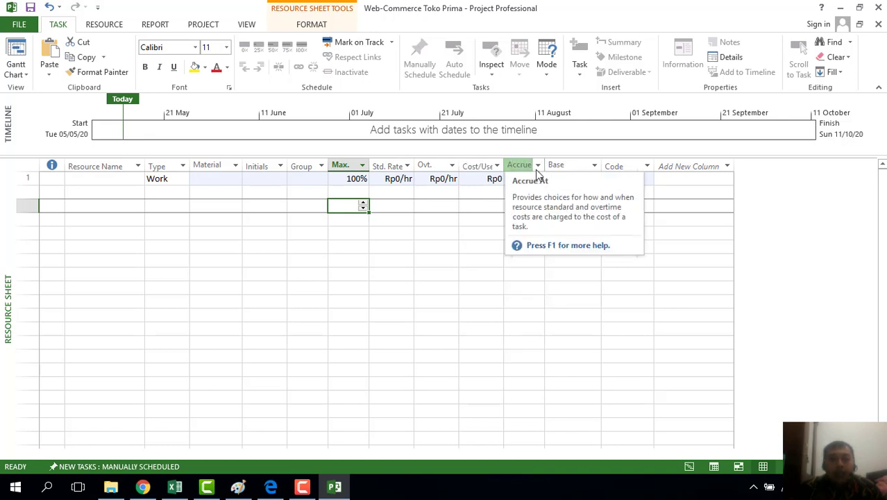
click(529, 179)
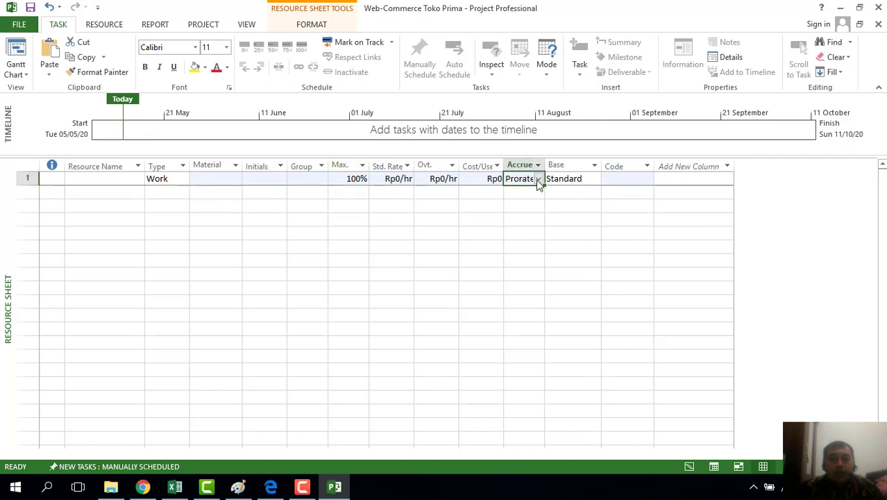
click(539, 179)
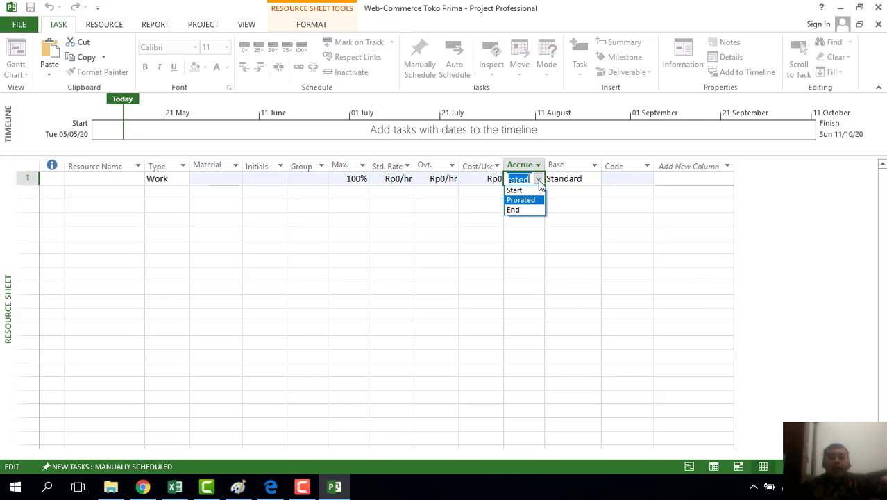
click(580, 182)
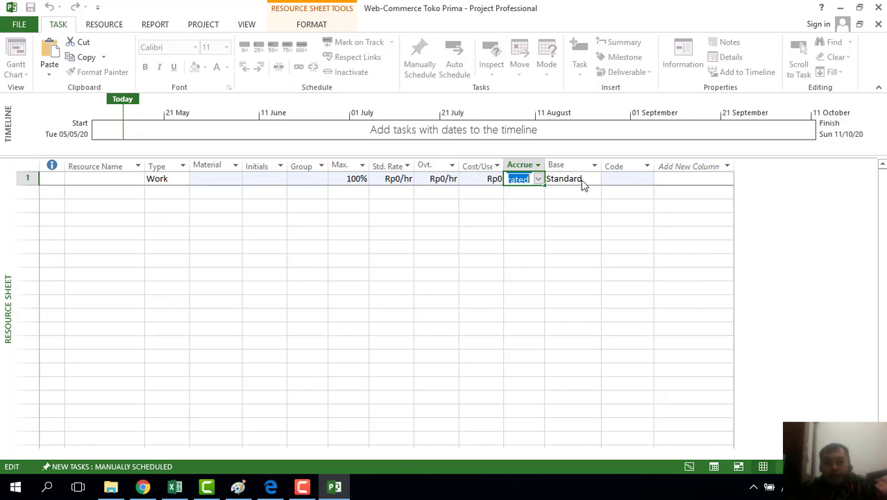
click(583, 179)
click(595, 179)
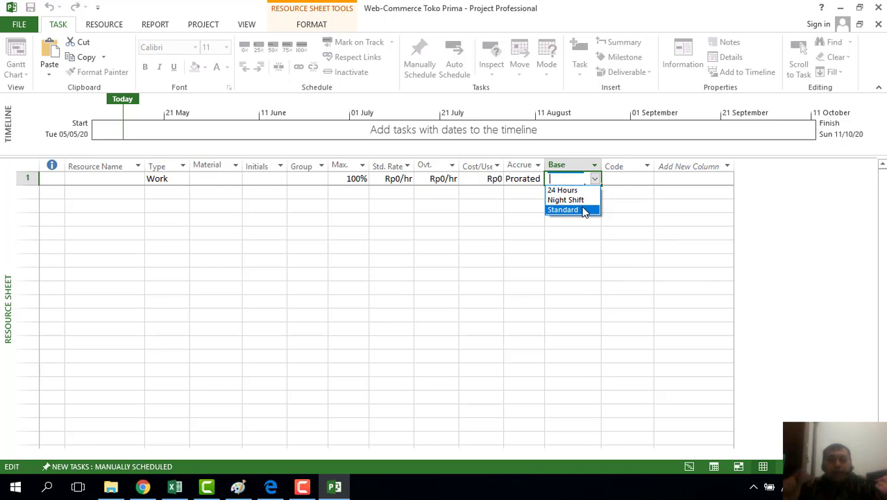
click(633, 176)
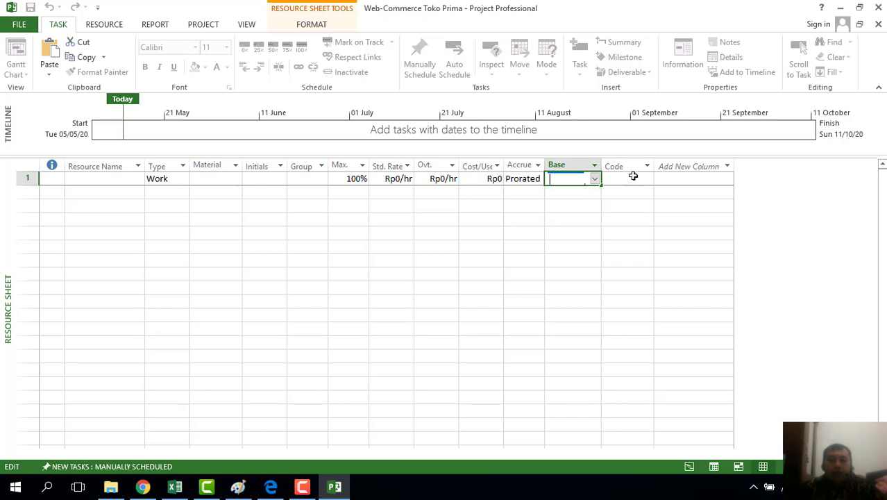
click(647, 178)
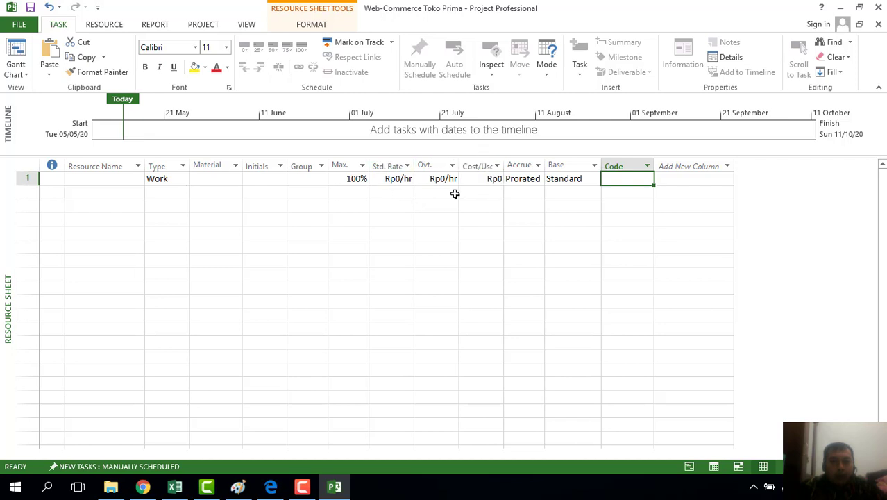
In Project Options Display settings, set currency symbol Rp, placement Rp1 and currency IDR
click(21, 25)
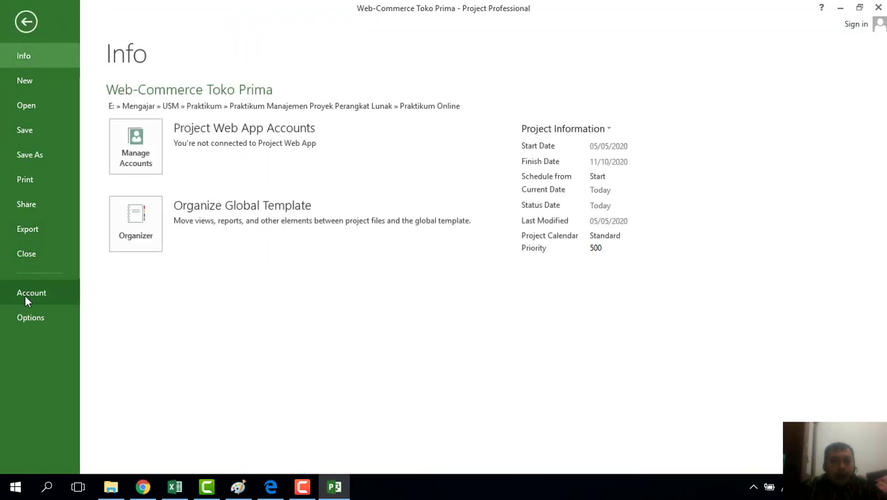
click(28, 319)
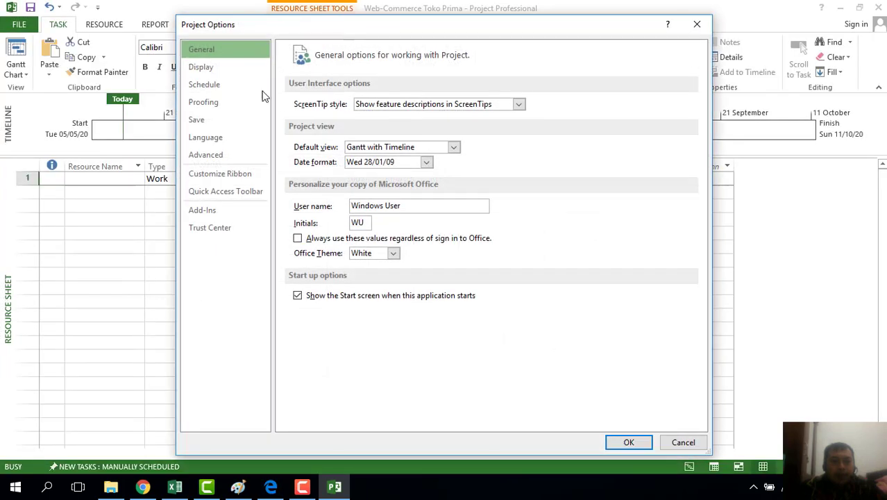
click(230, 67)
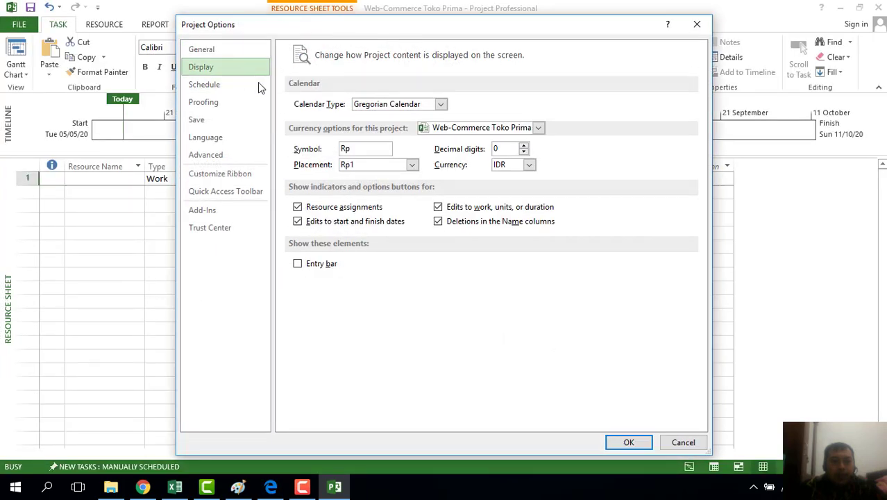
click(365, 148)
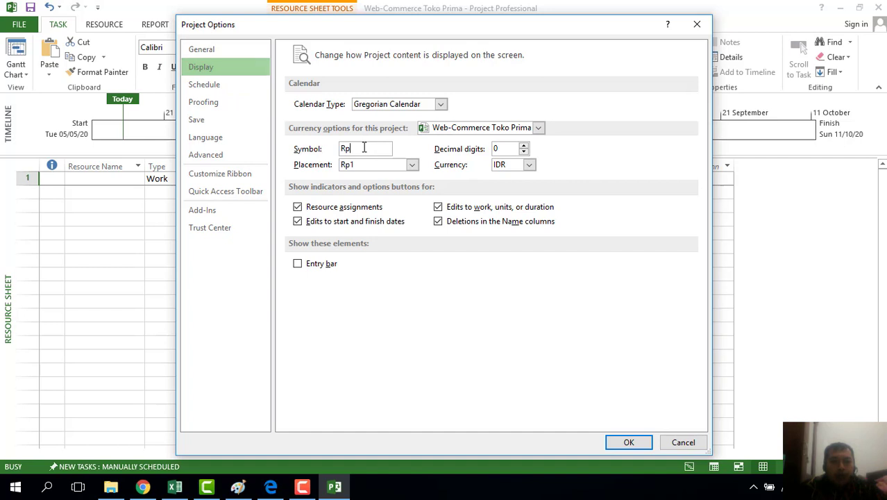
click(412, 166)
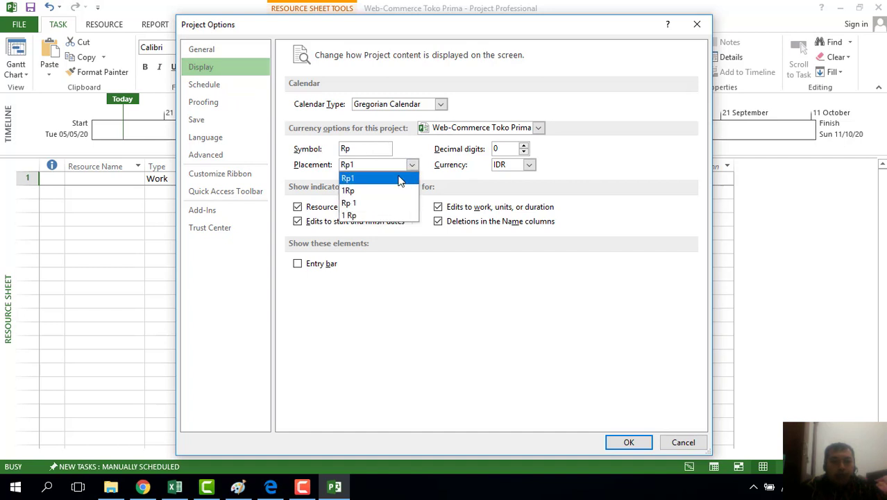
click(400, 178)
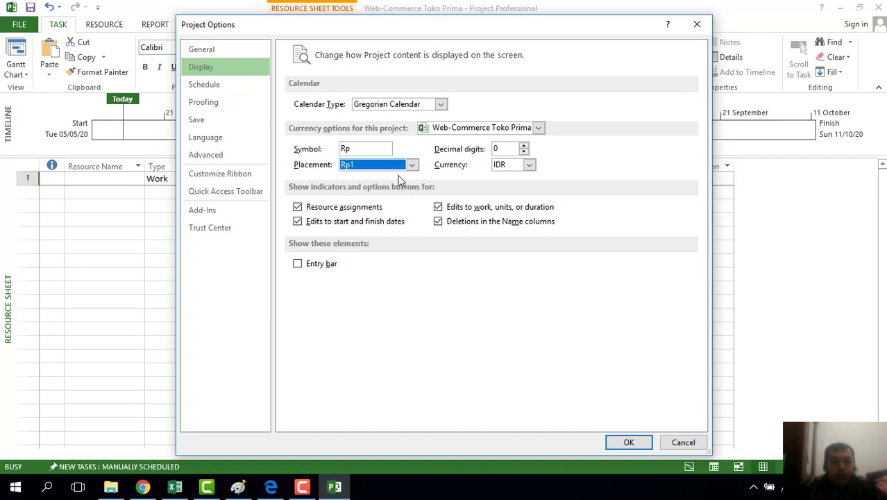
click(530, 166)
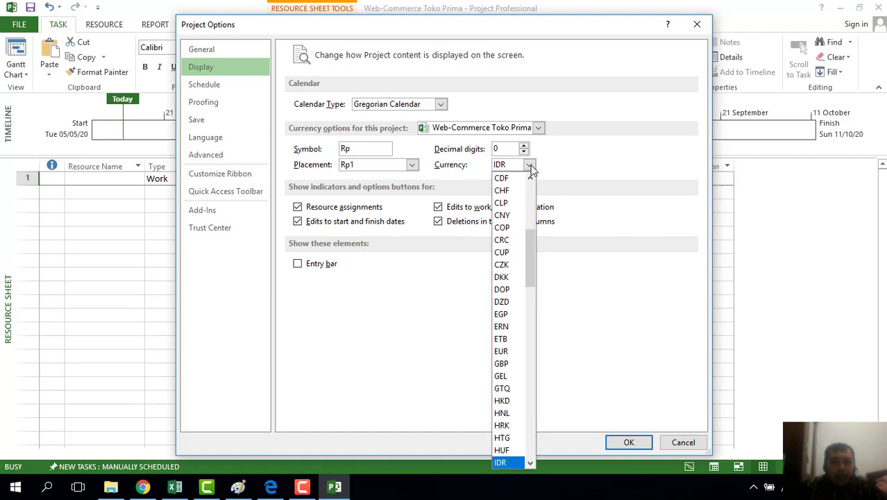
click(531, 168)
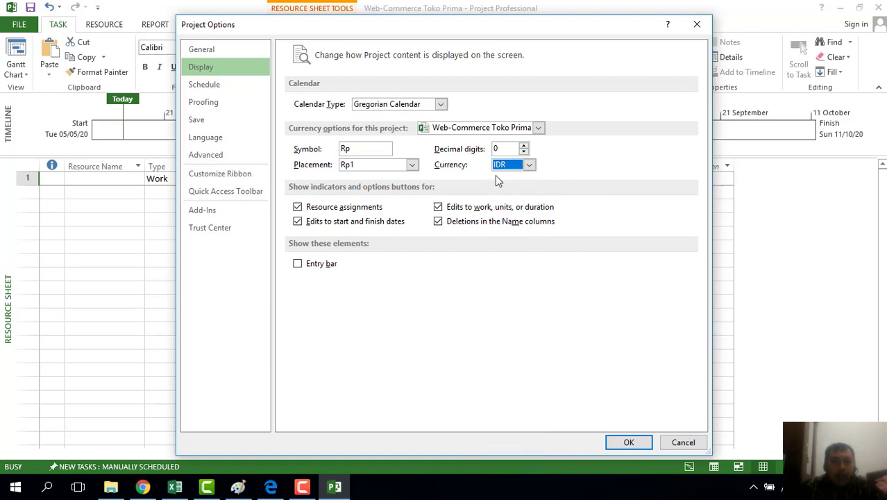
click(629, 442)
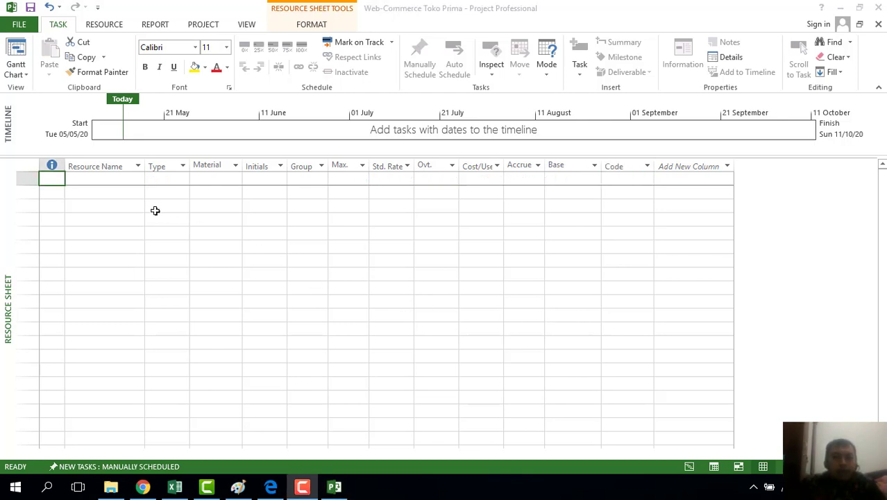
Enter resources Manajer Proyek, Programmer, Desainer and Sistem Analis in rows 1–4
click(106, 177)
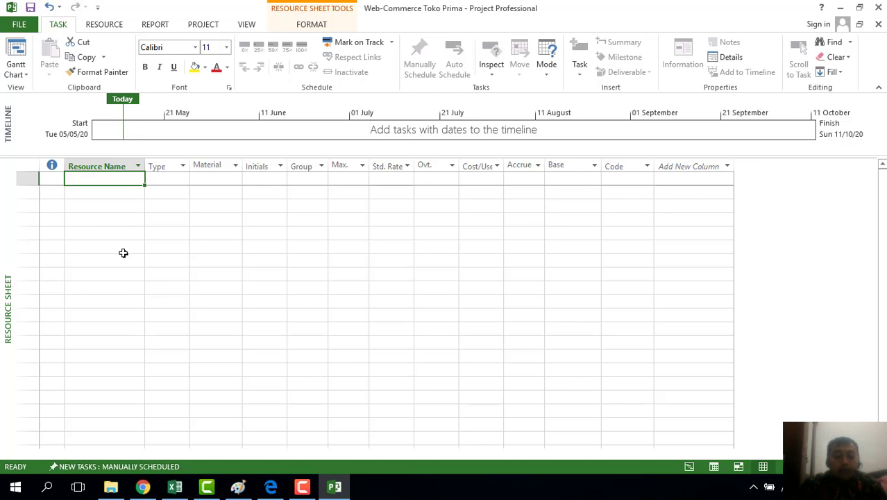
text(Manajer )
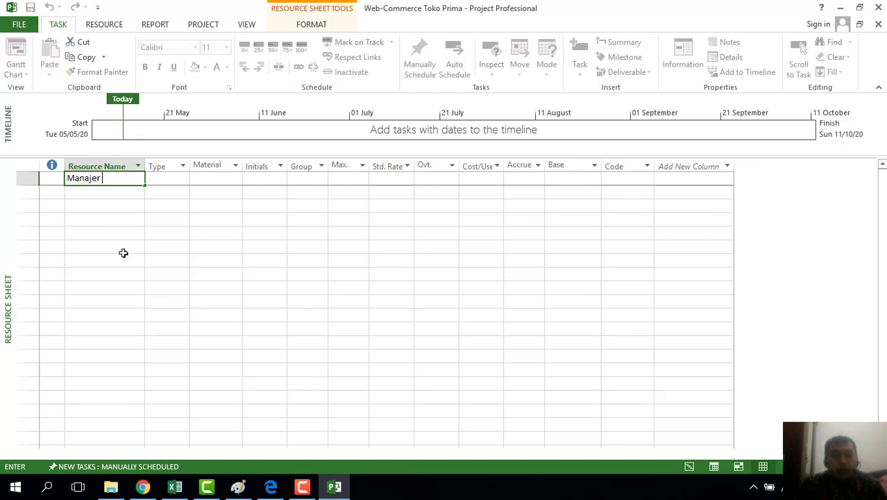
text(Proyek)
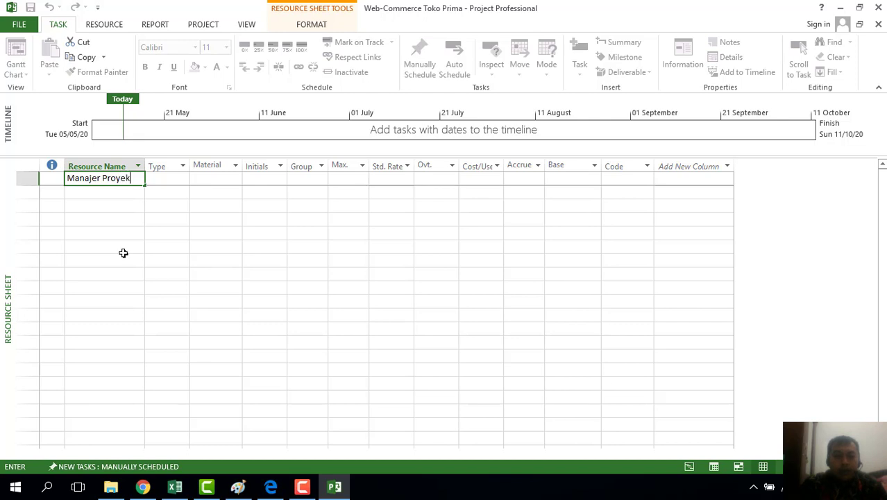
key(Return)
text(P)
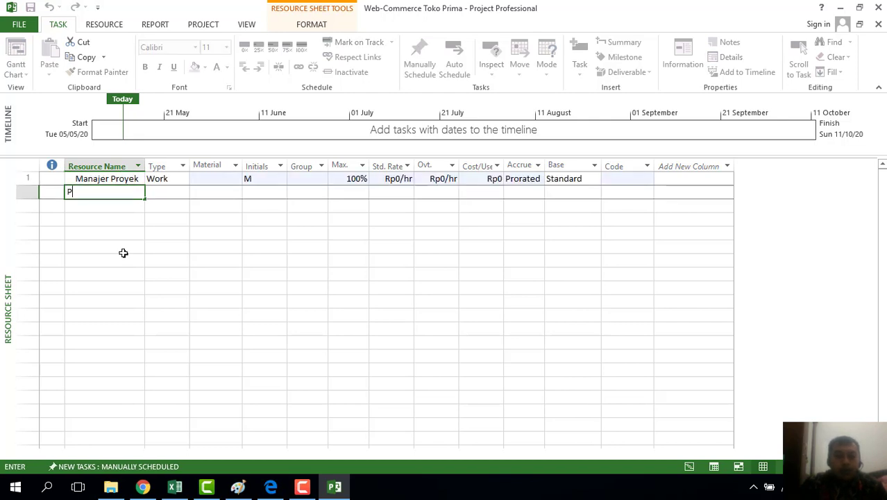
text(rohrammer)
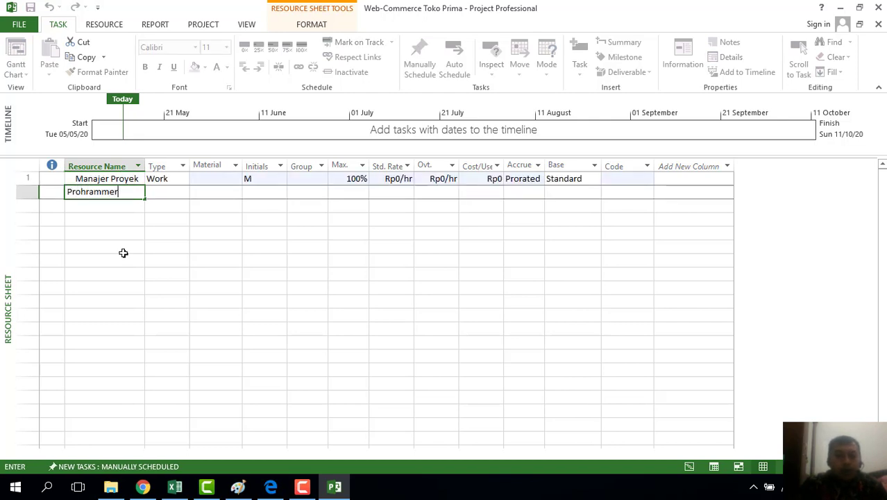
key(BackSpace)
key(BackSpace)
key(BackSpace)
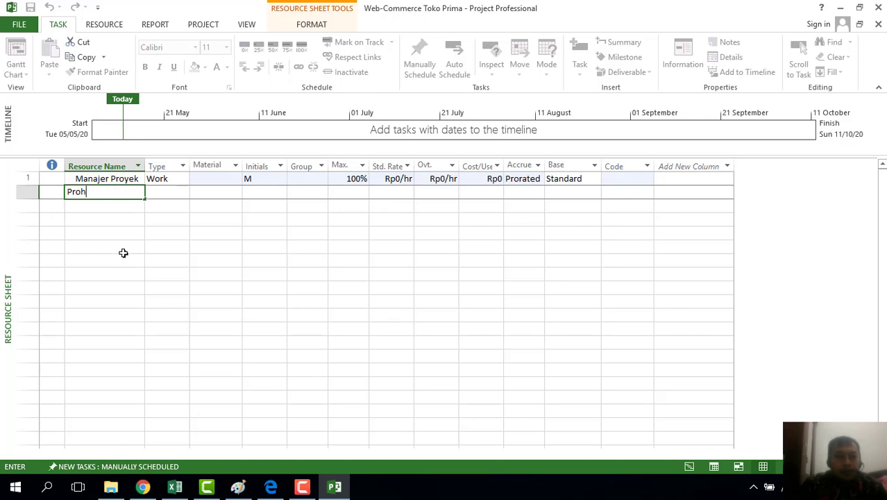
text(grammer)
key(Return)
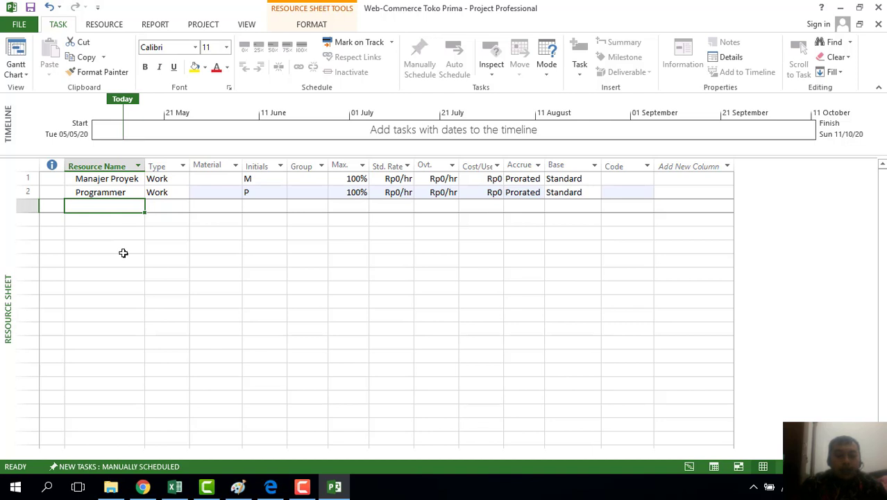
text(Desainer)
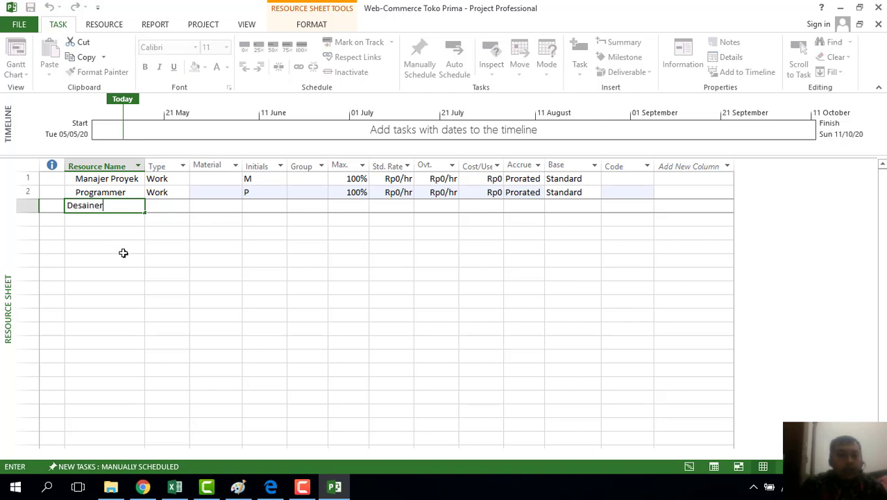
key(Return)
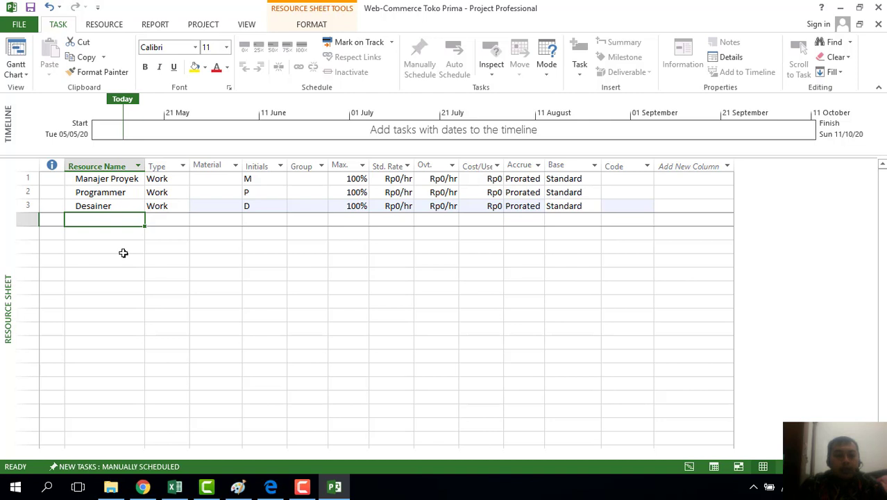
text(Sistem Analis)
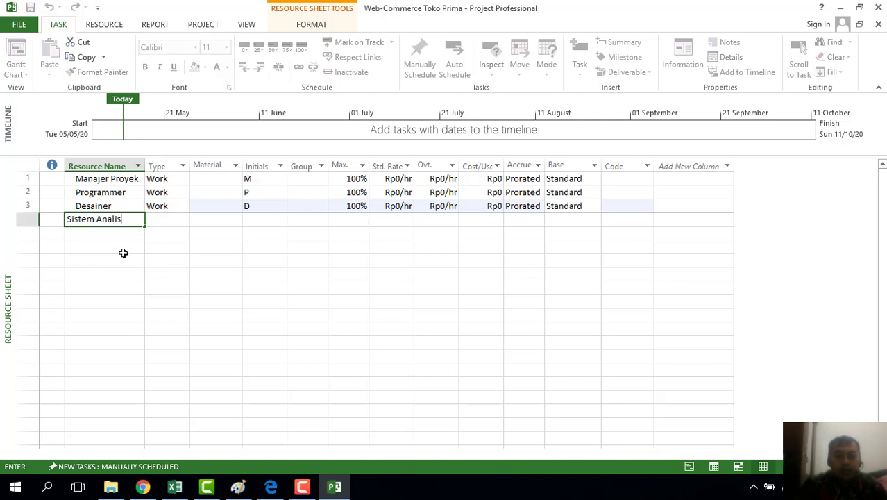
key(Return)
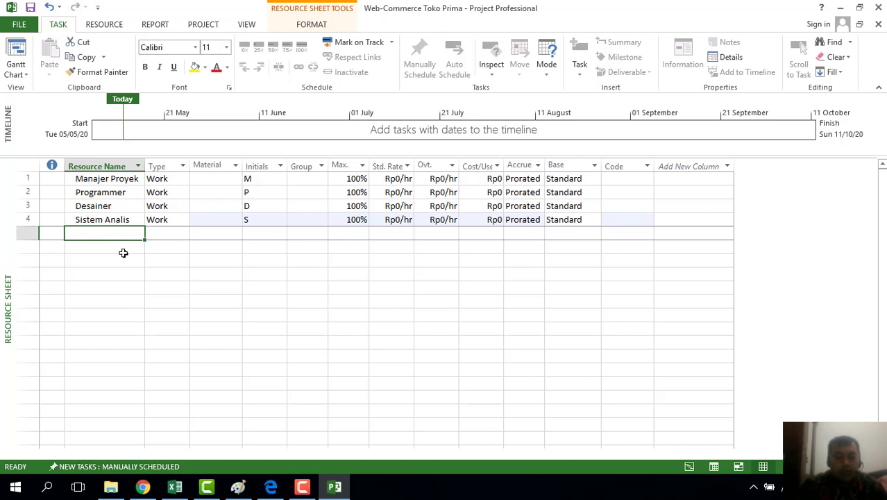
Enter resources Administrasi, Tukang Listrik, Komputer and Printer in rows 5–8
text(Admini)
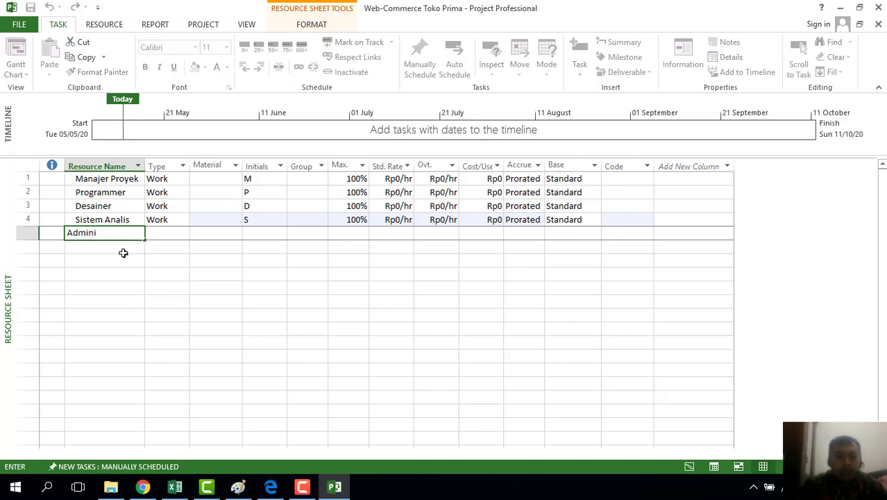
text(strasi)
key(Return)
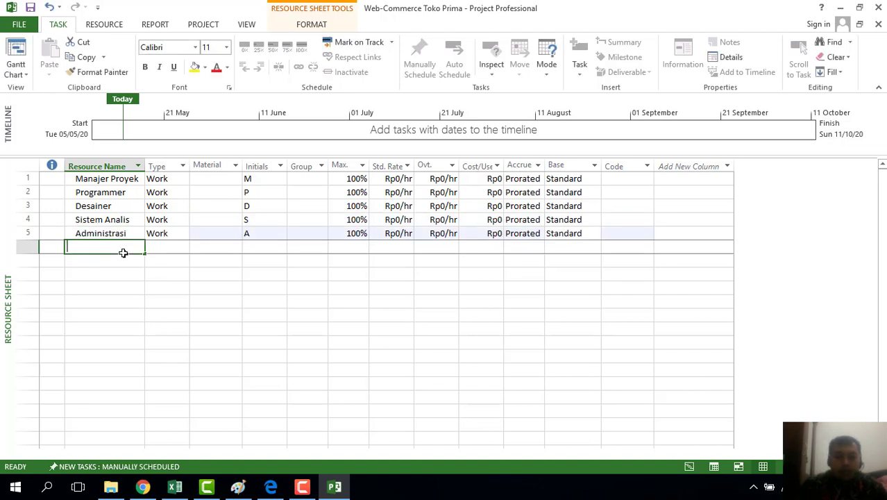
text(Tk)
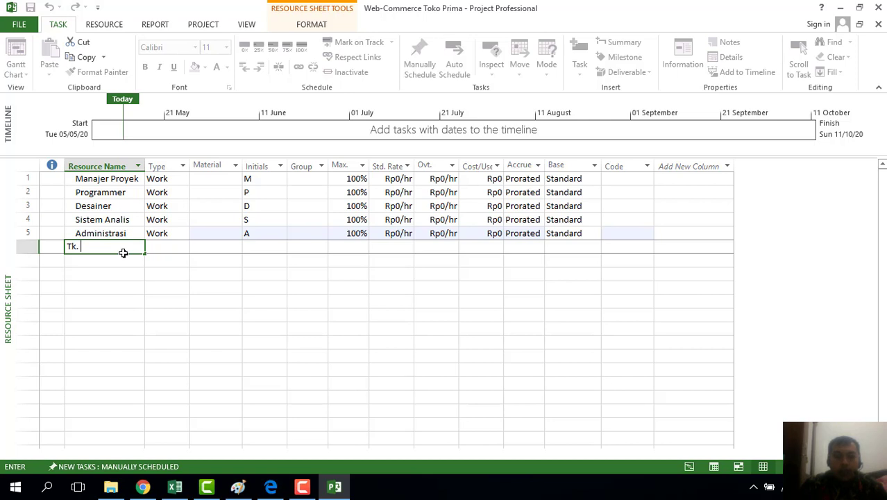
text(. Listrik)
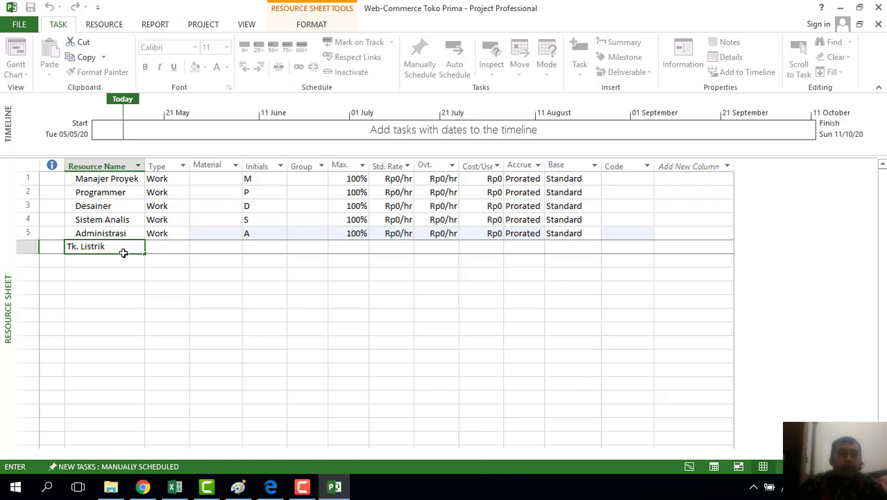
key(BackSpace)
key(BackSpace)
key(BackSpace)
key(BackSpace)
key(BackSpace)
key(BackSpace)
key(BackSpace)
key(BackSpace)
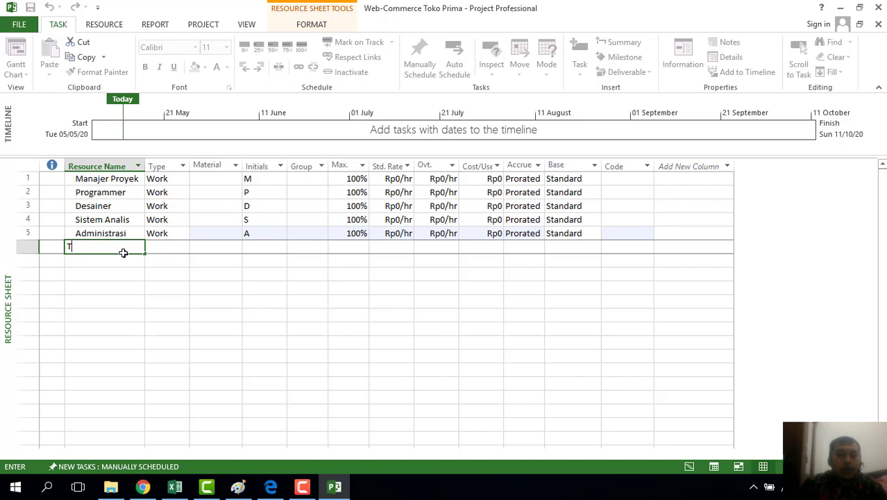
text(ukang Lis)
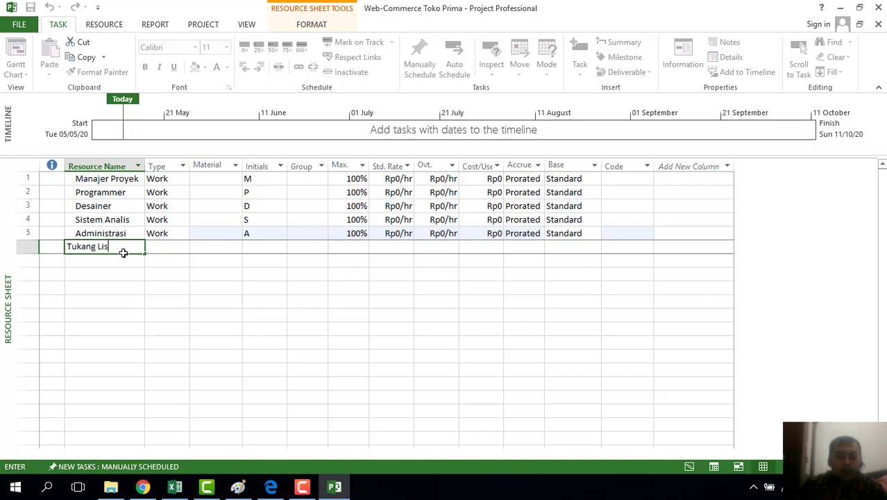
text(trik)
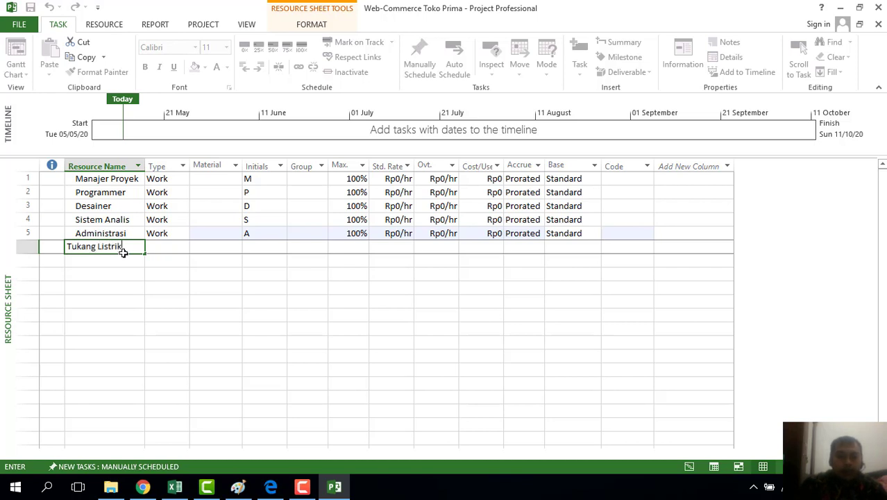
key(Return)
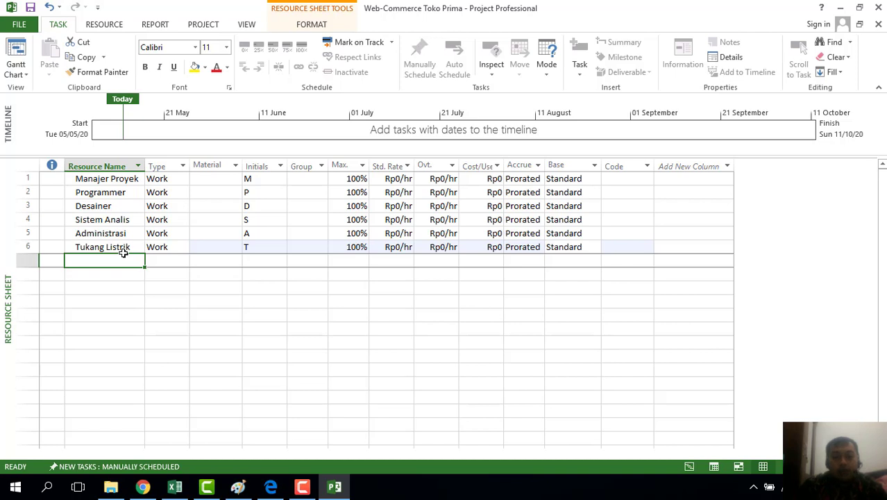
text(Komp)
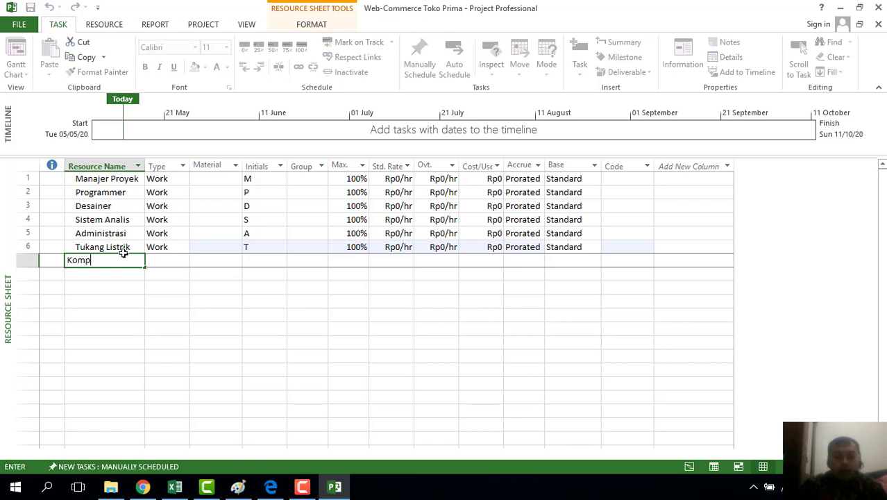
text(uter)
key(Return)
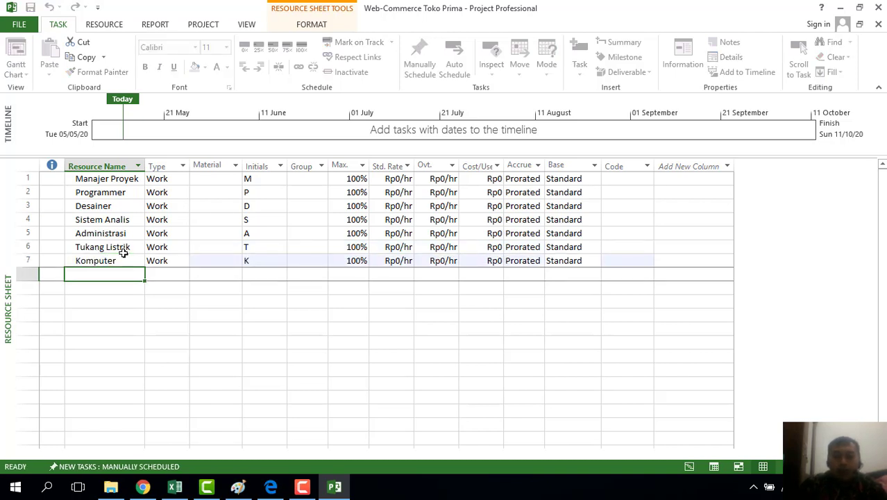
text(Printer)
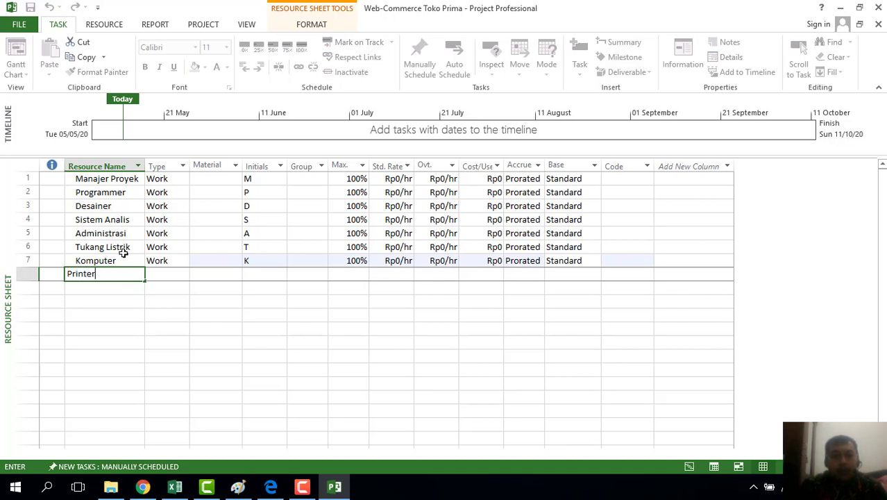
key(Left)
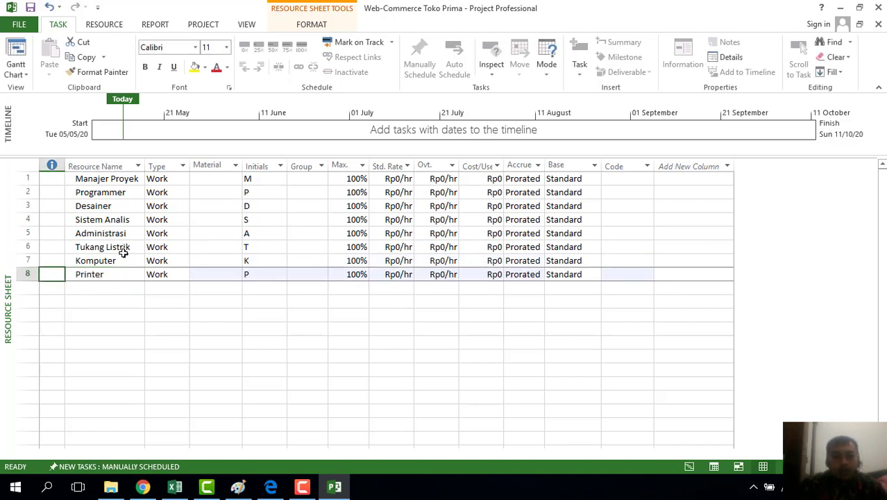
key(Down)
key(Right)
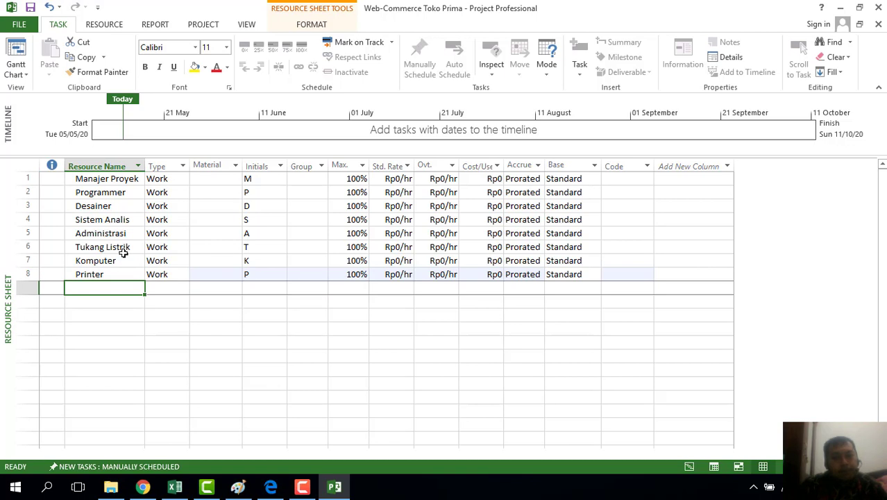
Enter resources AC, Furniture and Kontrak Kantor in rows 9–11
text(AC)
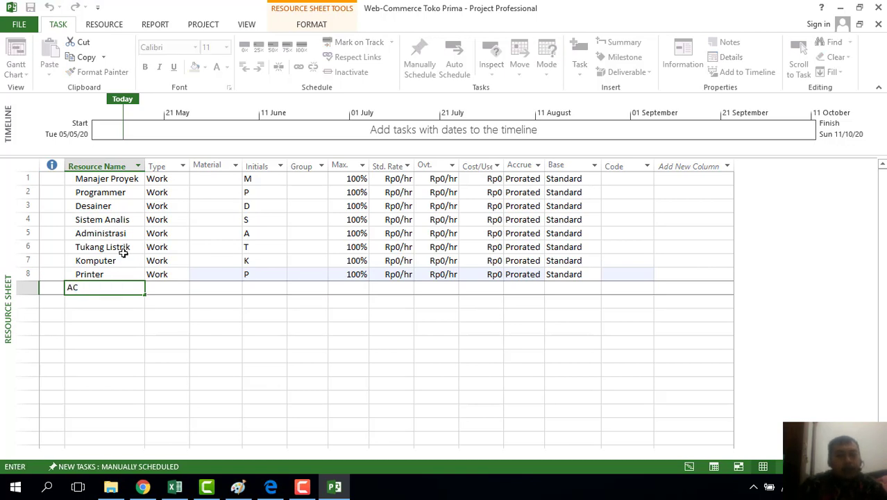
key(Return)
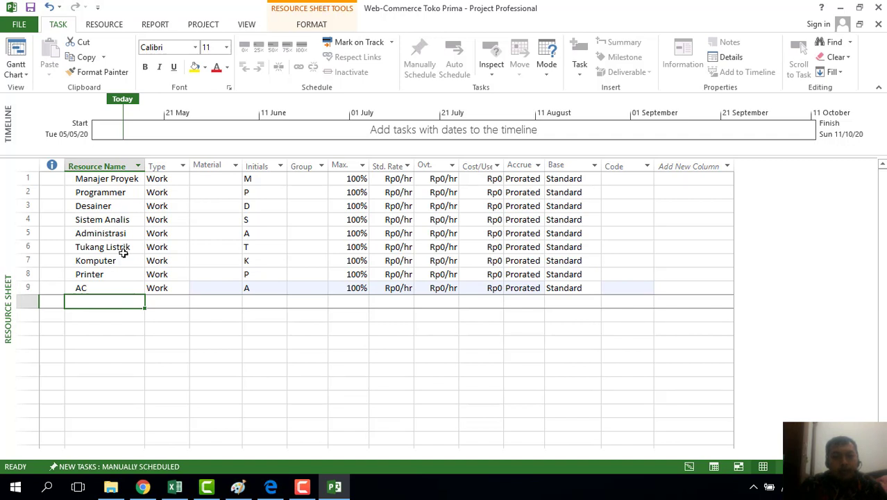
text(Furni)
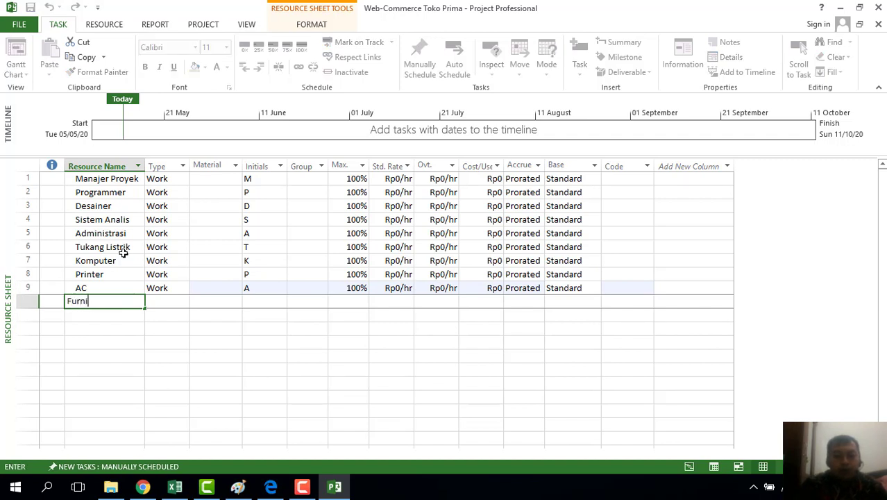
text(ture)
key(Return)
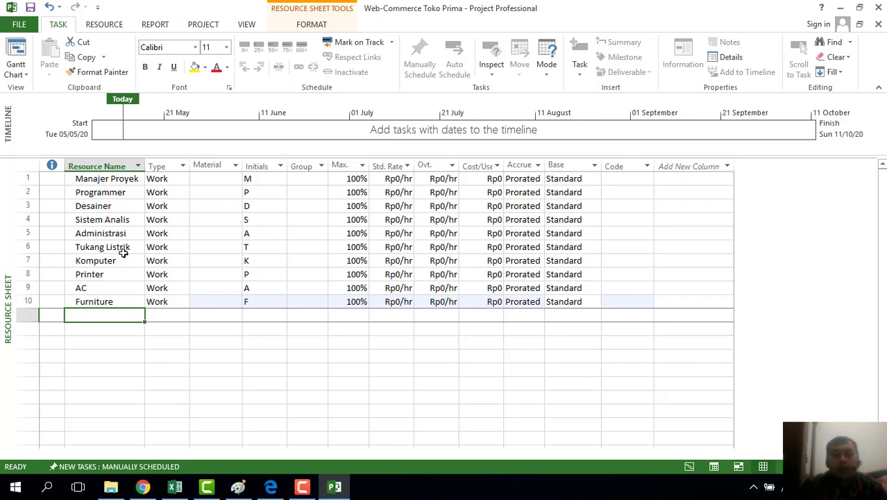
text(Kontra)
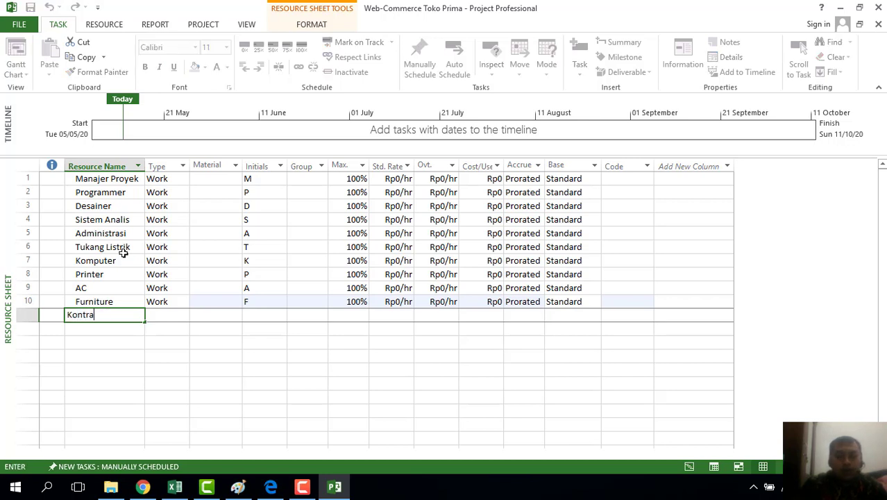
text(k Kantor)
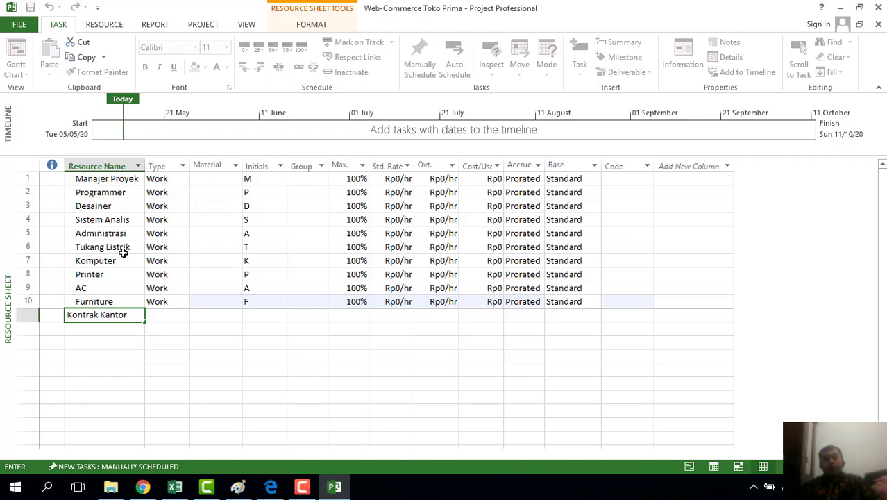
key(Return)
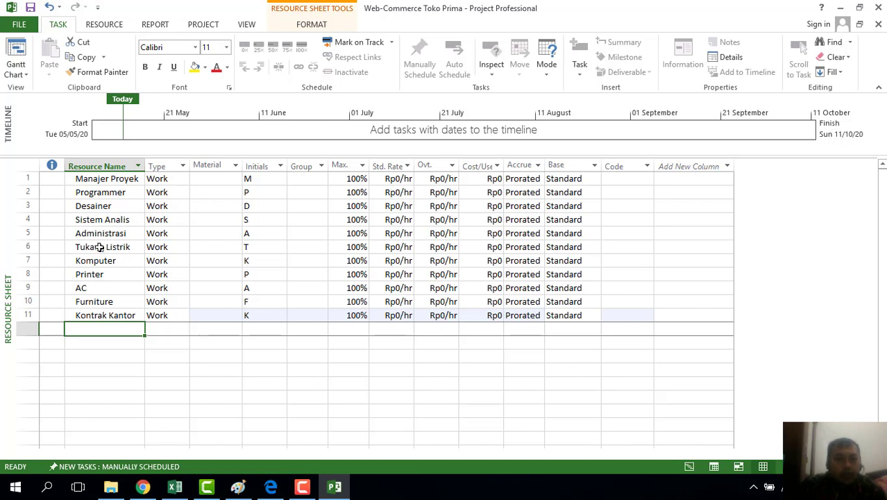
Change Komputer, Printer and AC to Material type, dismissing the Planning Wizard message
click(180, 262)
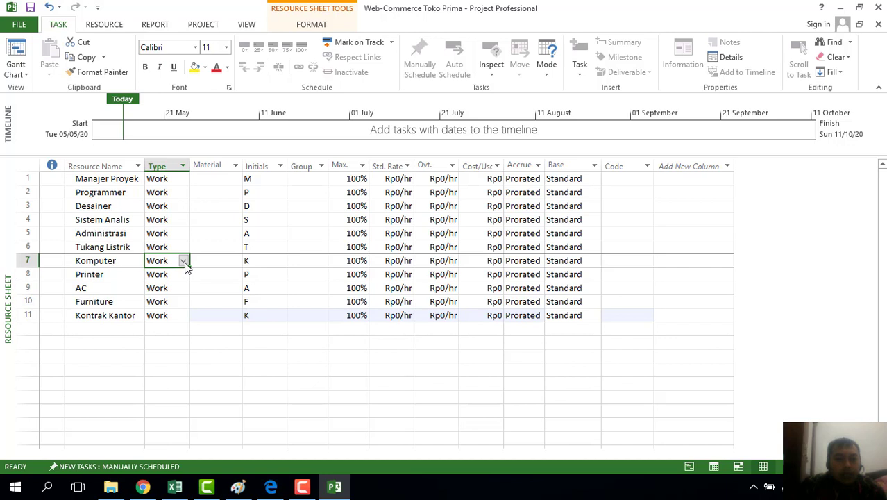
click(183, 261)
click(182, 279)
click(184, 277)
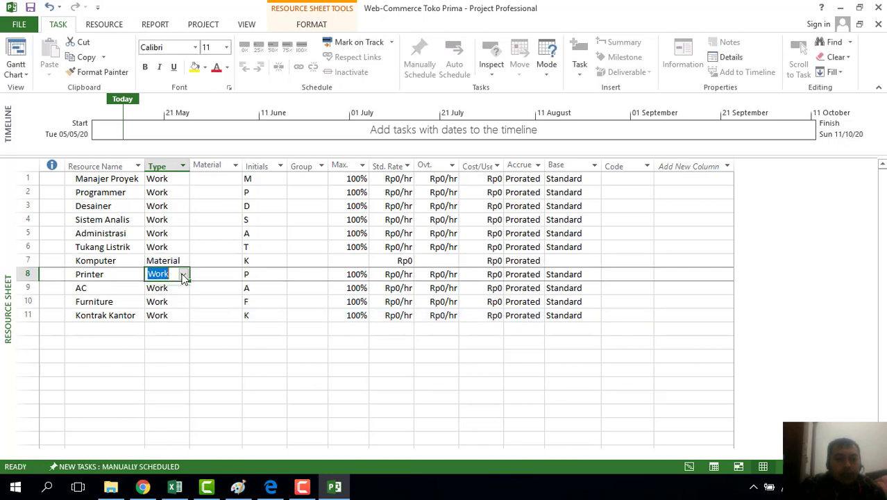
click(184, 276)
click(167, 291)
click(182, 288)
click(183, 287)
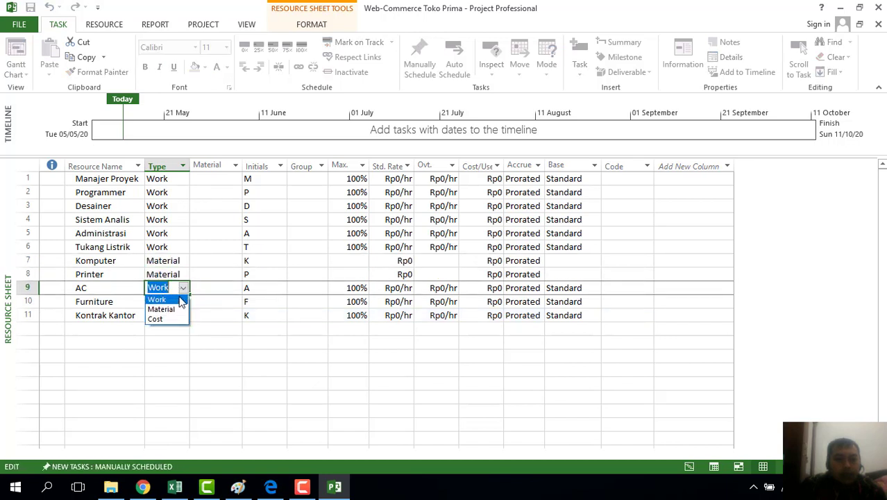
click(175, 308)
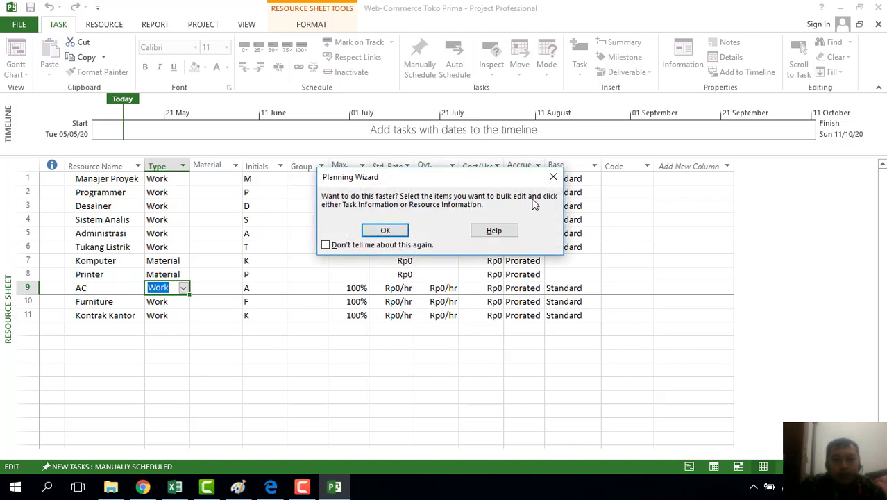
click(385, 231)
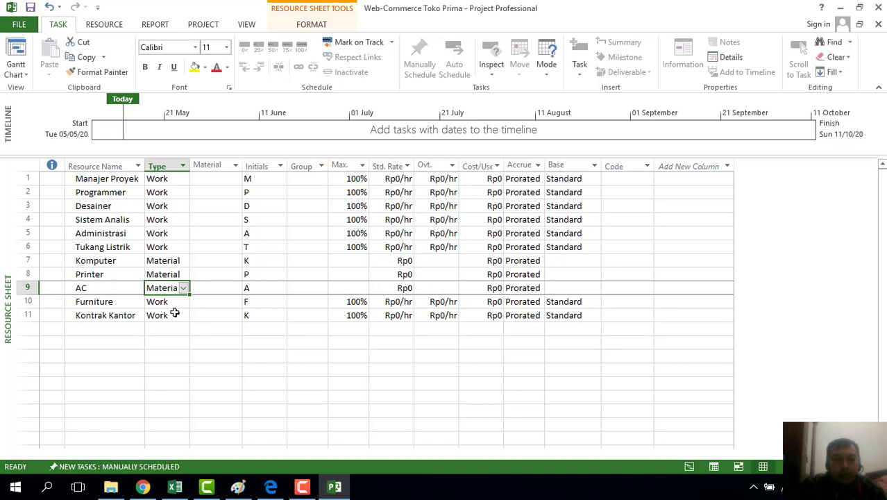
Change Furniture and Kontrak Kantor to Material type
click(171, 301)
click(182, 301)
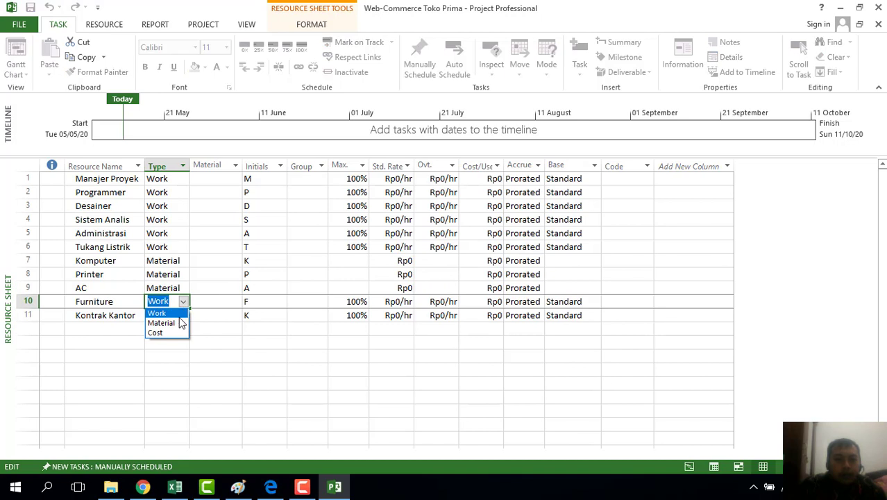
click(181, 324)
click(174, 315)
click(183, 316)
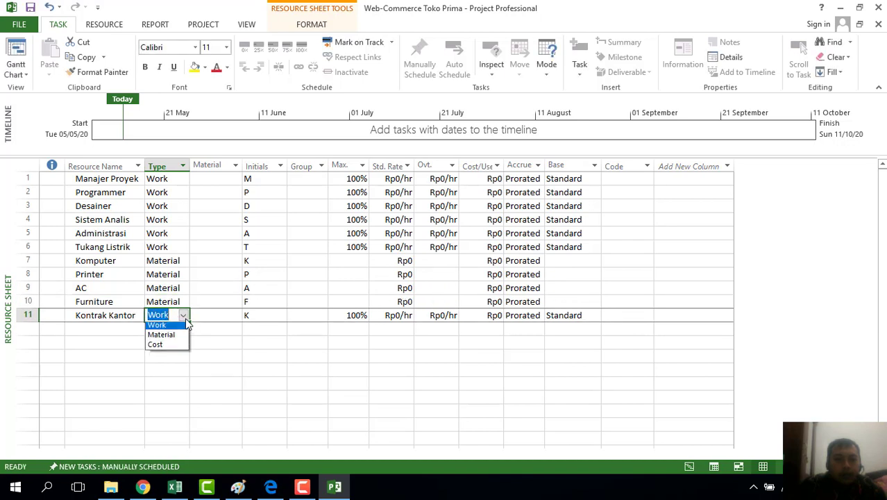
click(167, 336)
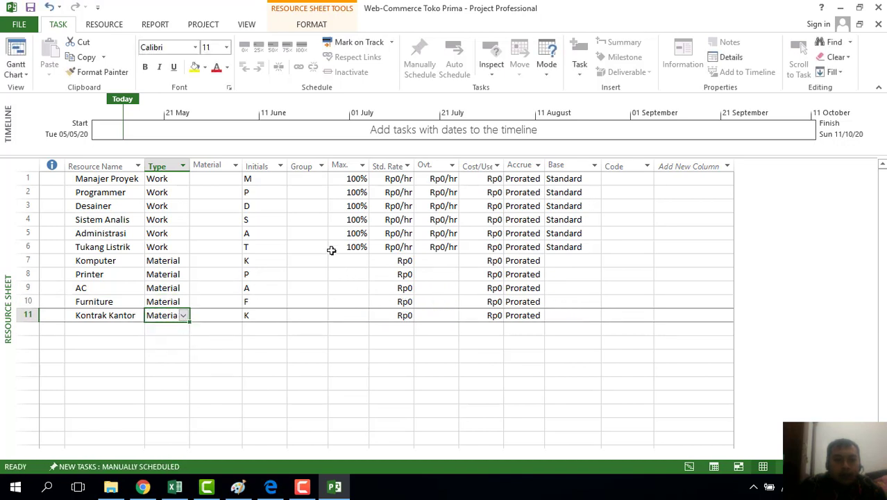
click(261, 180)
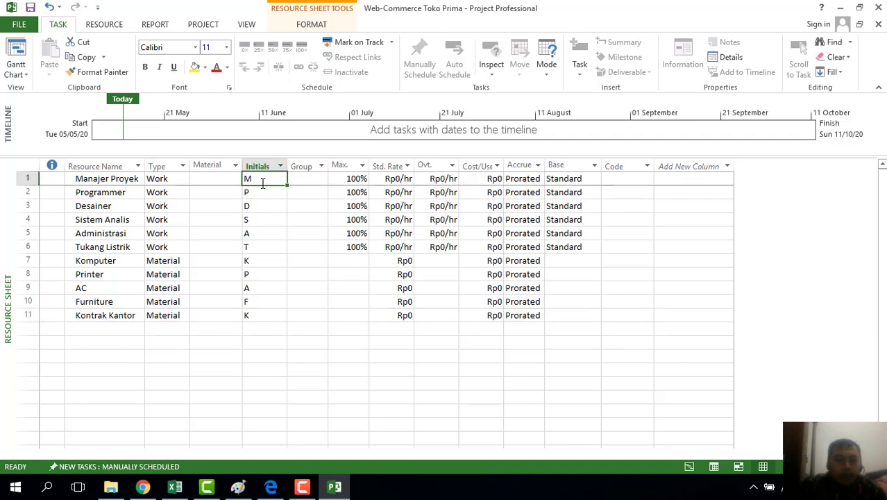
Give the first five resources initials MP, Prog, Dsn, SA and Adm
click(262, 181)
text(MP)
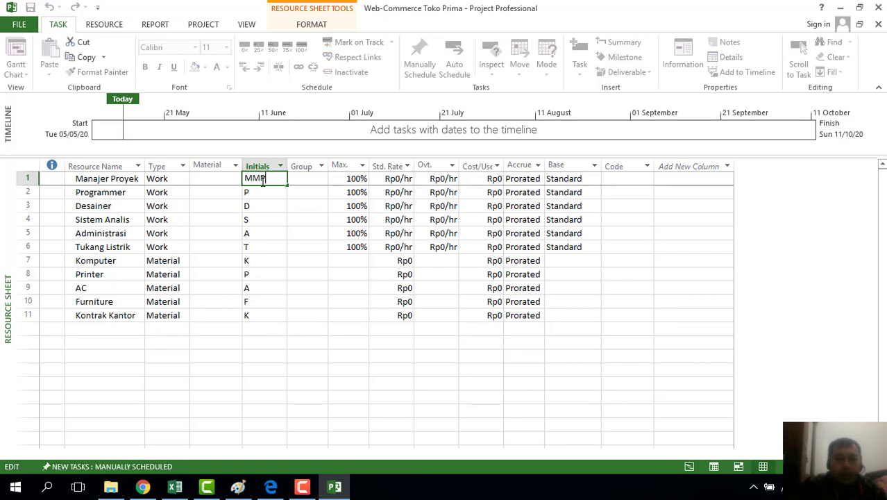
text(P)
click(267, 192)
text(P)
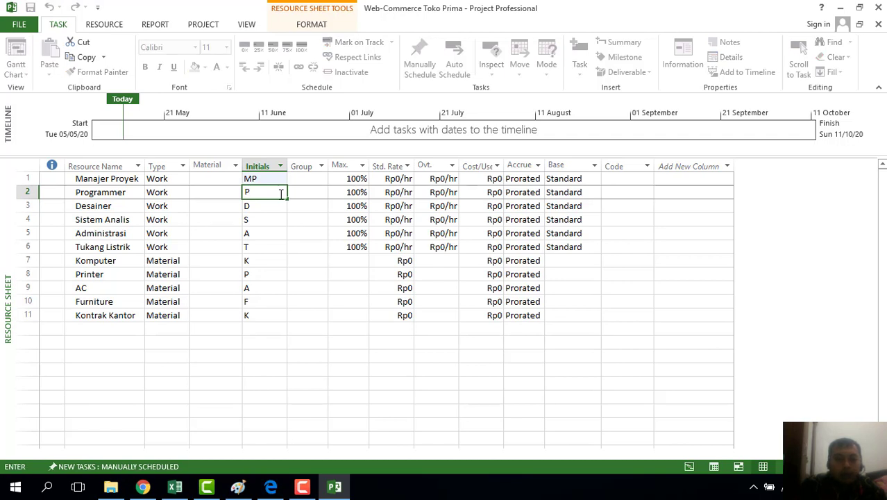
text(rog)
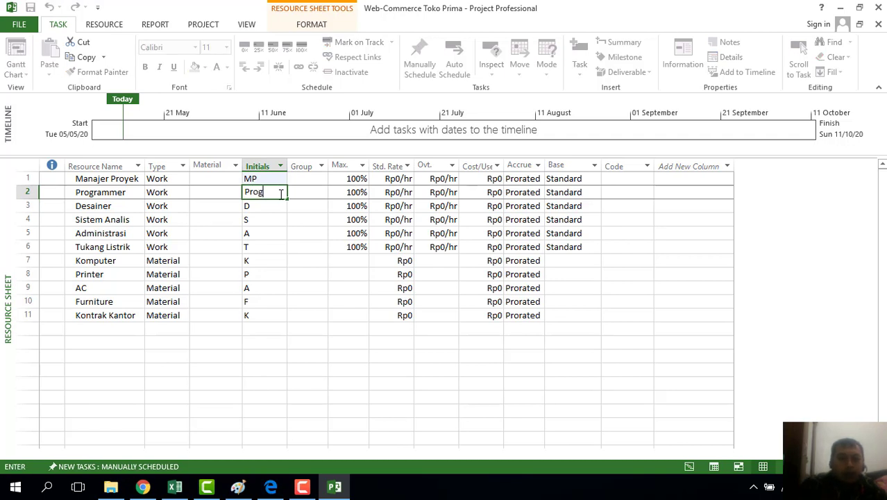
click(264, 207)
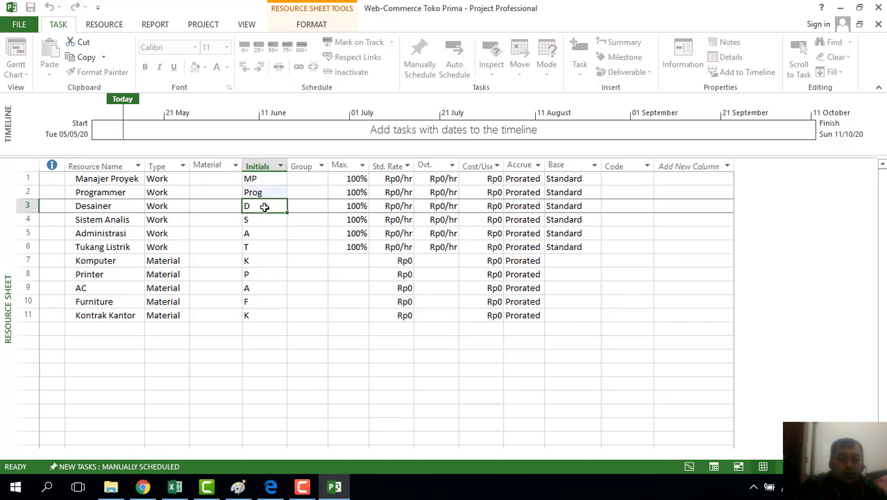
text(sn)
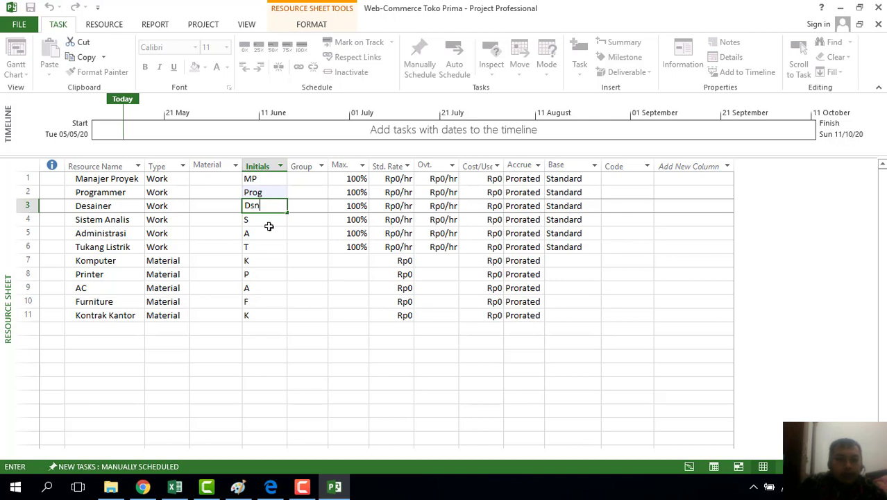
click(270, 222)
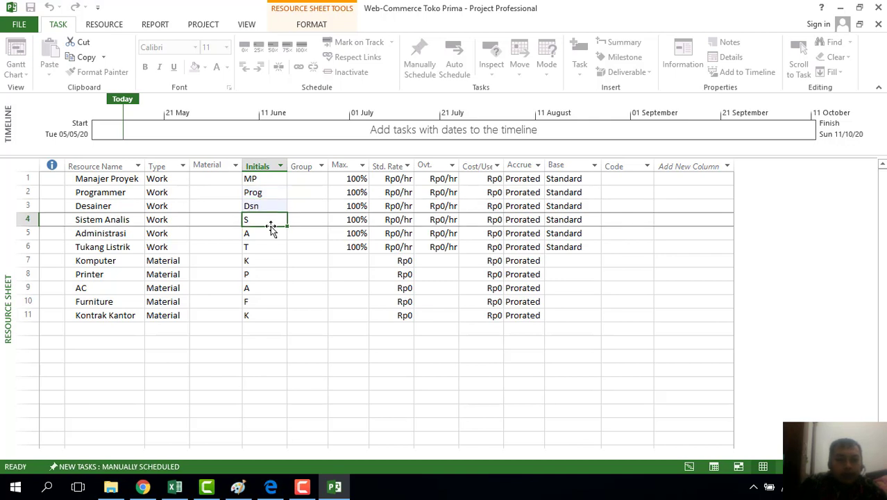
text(S)
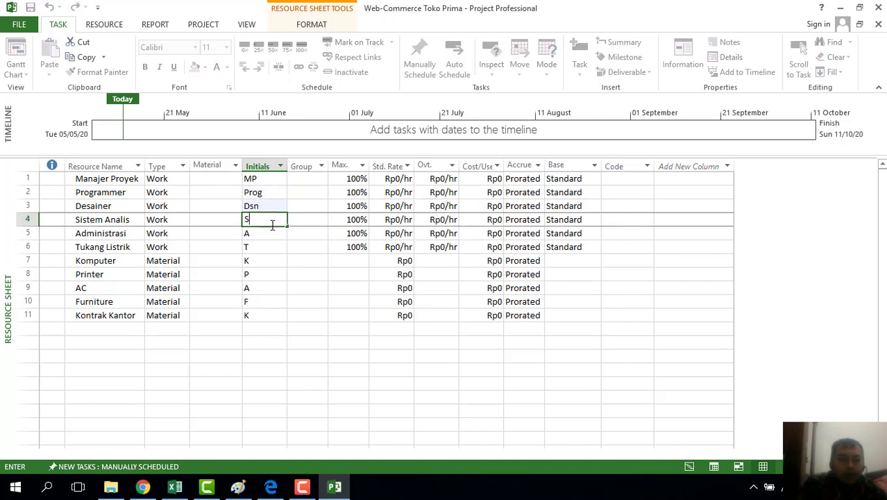
click(275, 233)
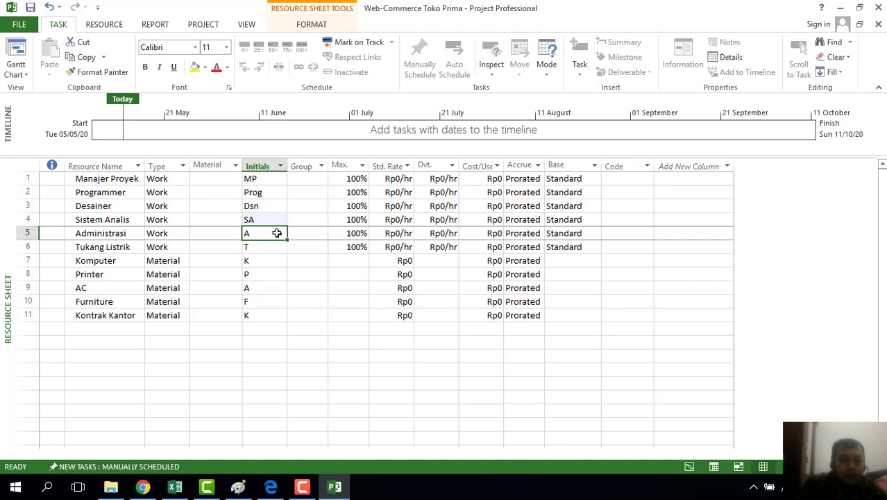
text(A)
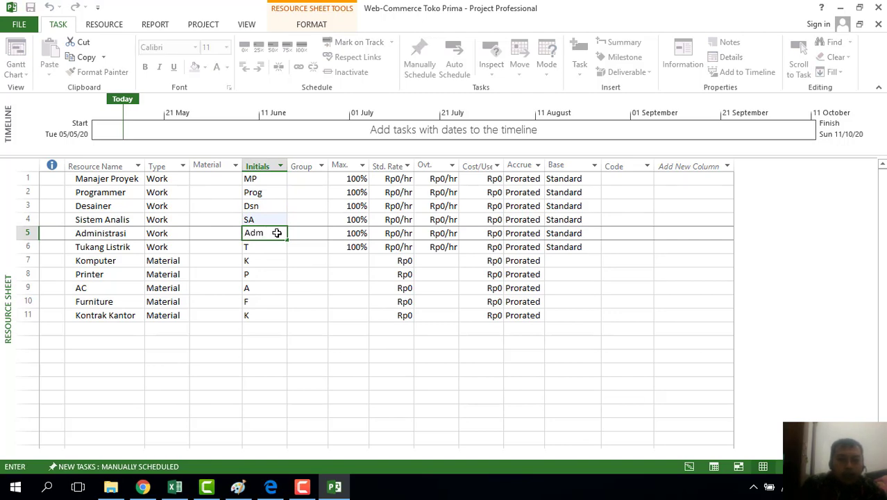
text(dm)
double_click(273, 246)
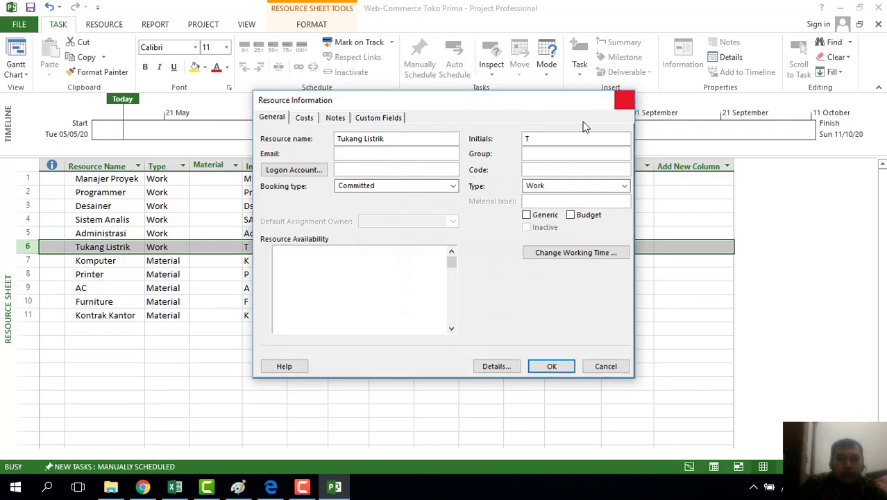
Set initials TK for Tukang Listrik, Komp for Komputer and Print for Printer
click(253, 248)
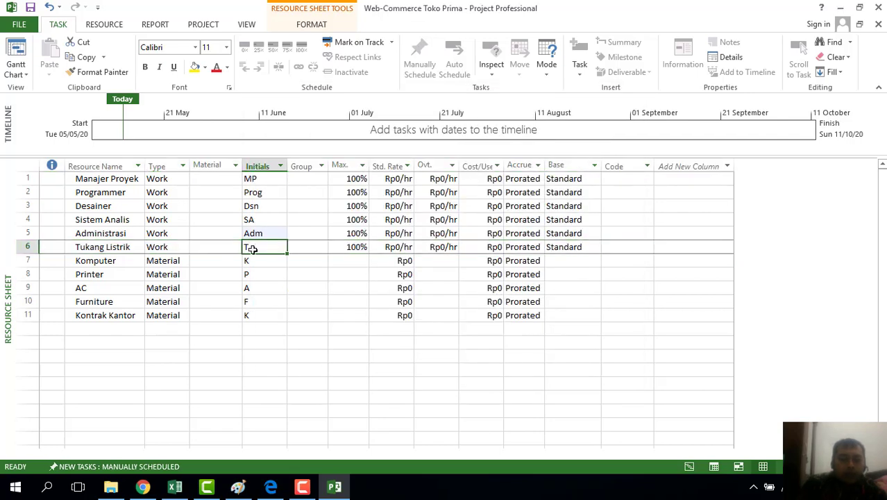
text(T)
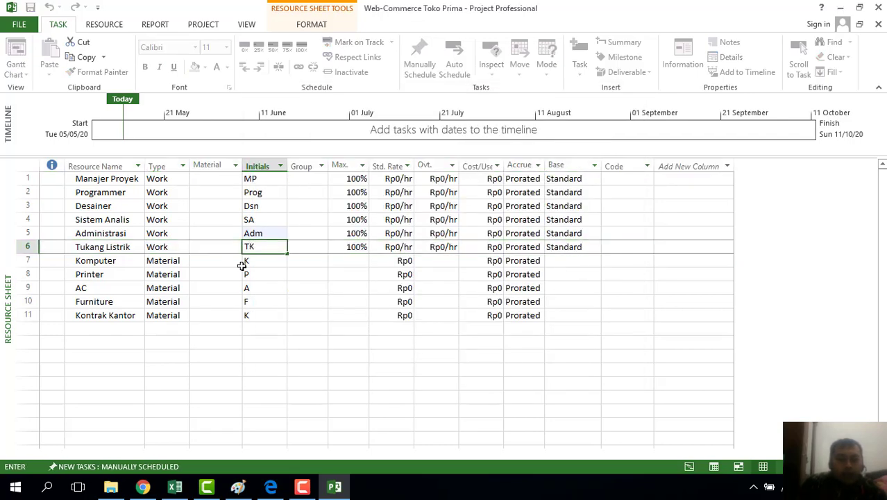
text(K)
click(241, 263)
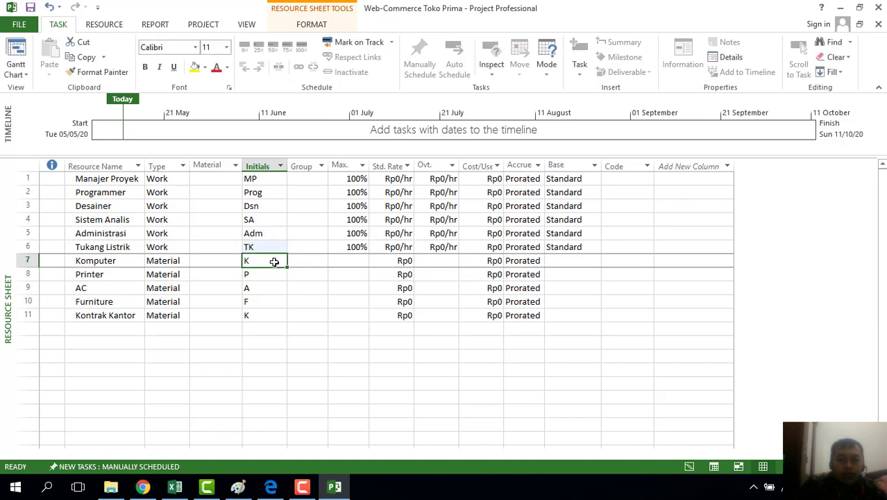
text(Komp)
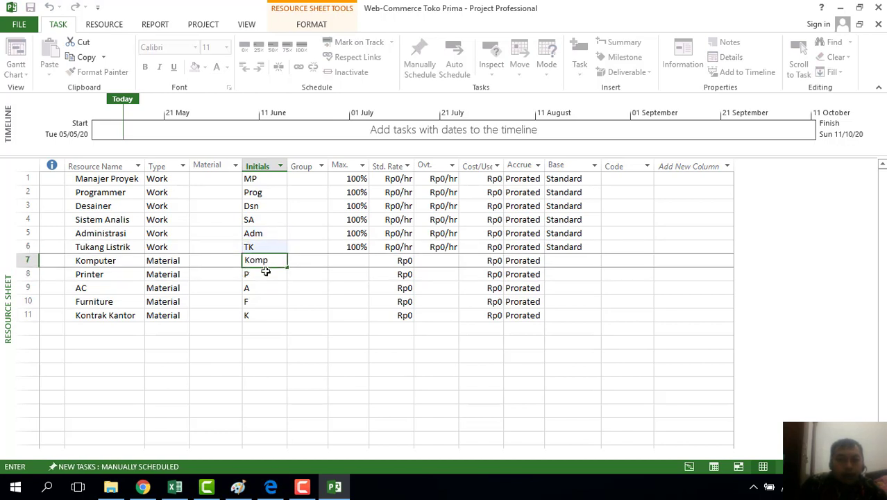
click(264, 275)
text(Prin)
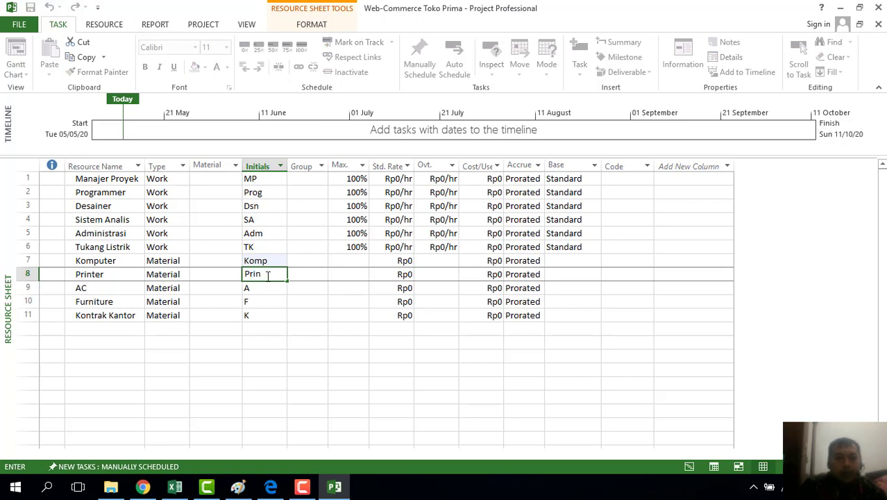
text(t)
click(261, 288)
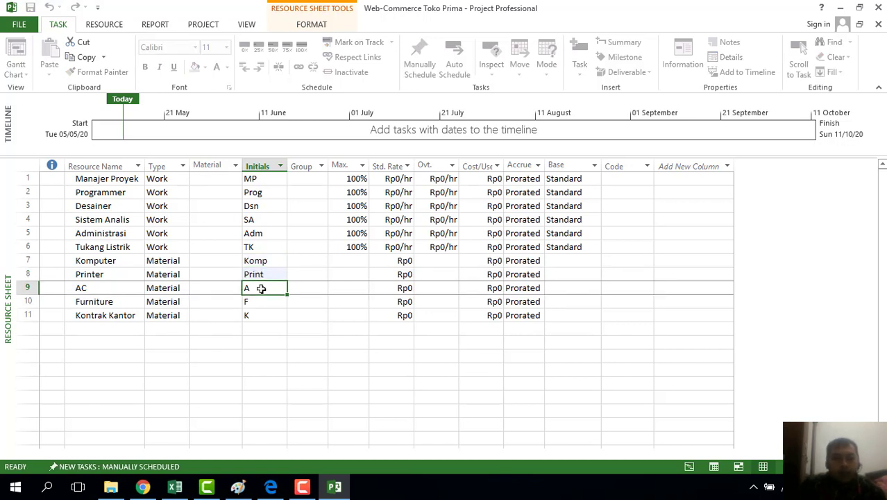
Set initials AC, Fur and KK for the last three material resources
text(Adm)
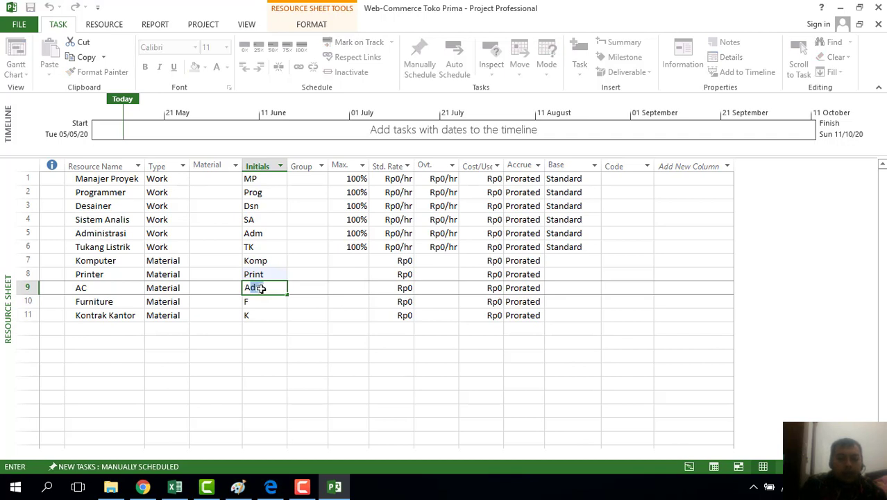
key(Return)
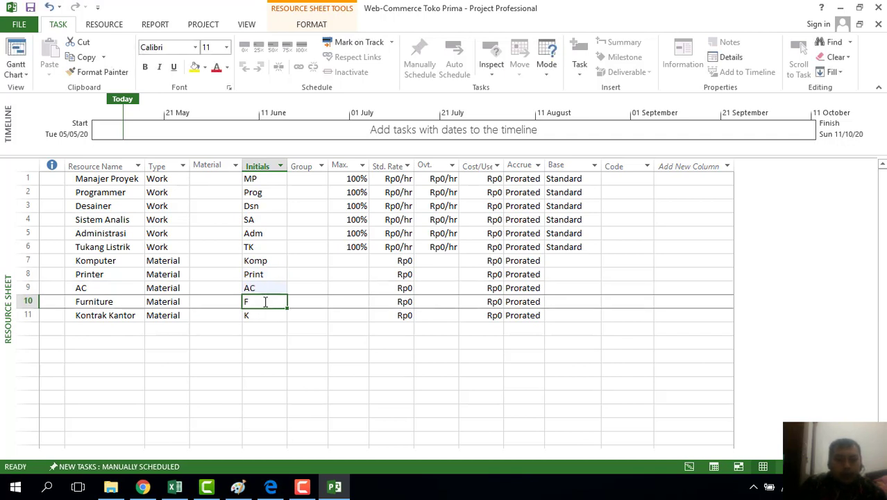
text(F)
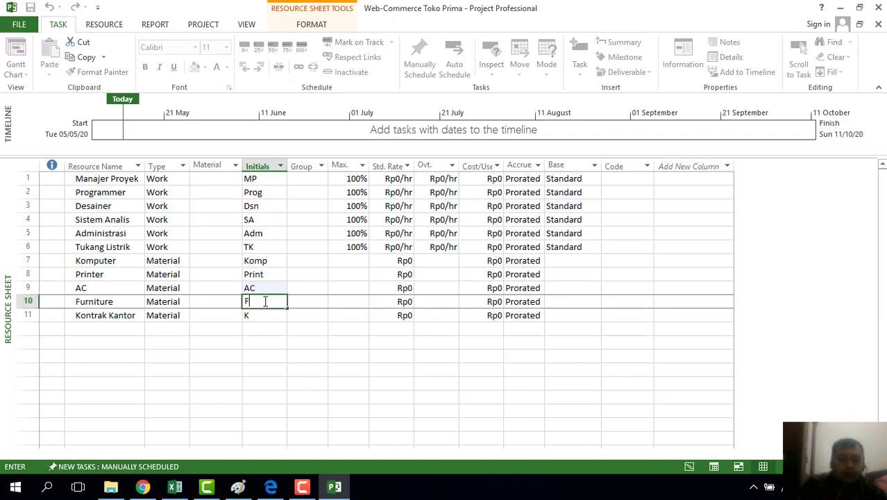
text(ur)
key(Return)
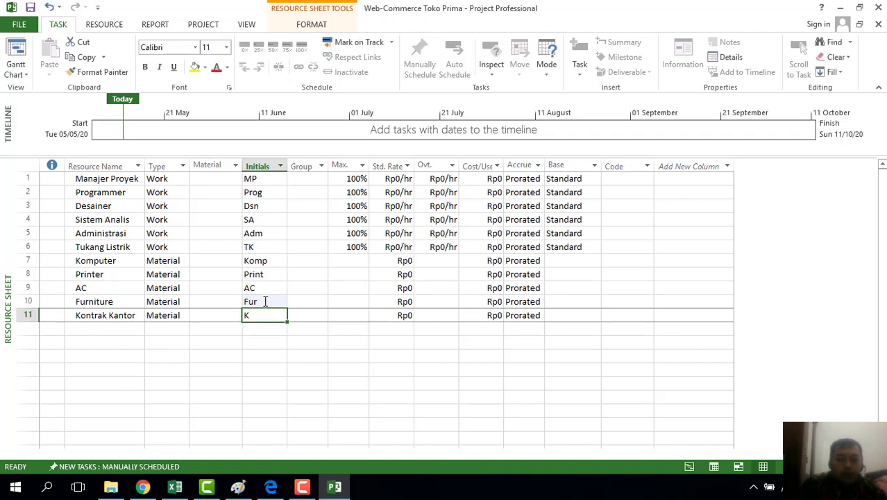
text(KK)
click(306, 341)
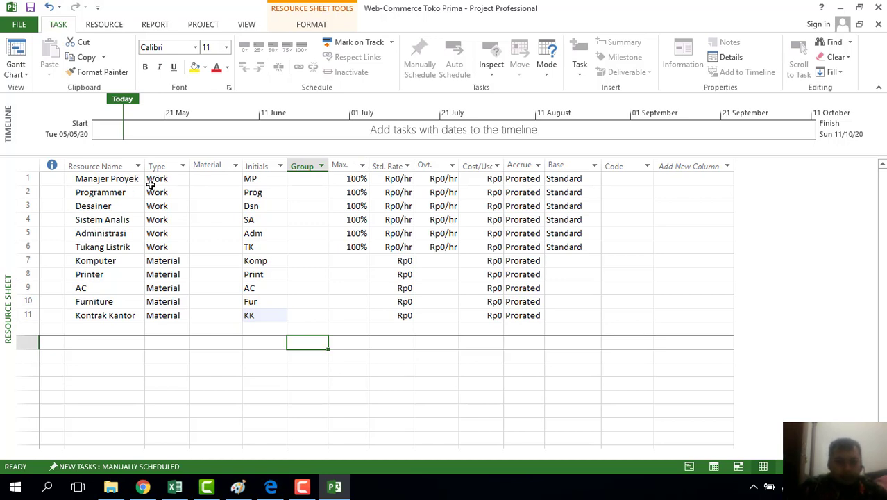
Use the Max. column spinners to give Programmer 300% and Administrasi 200% maximum units
click(354, 193)
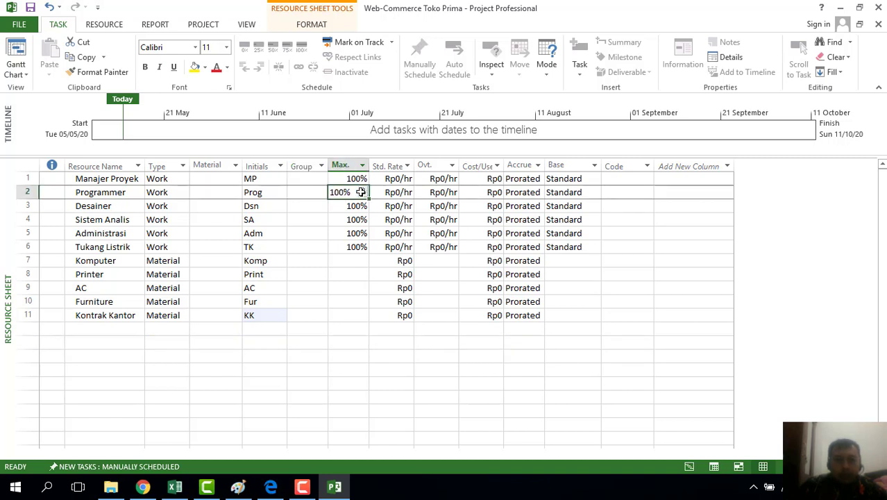
click(362, 190)
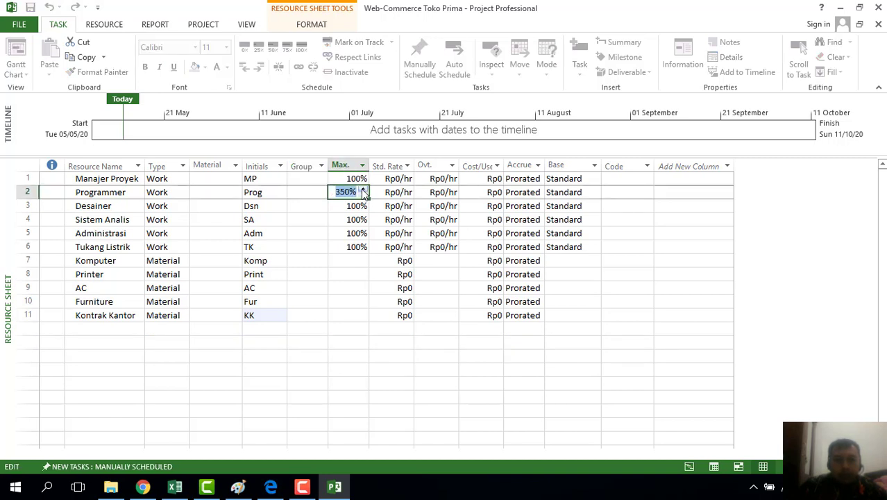
click(363, 194)
click(358, 206)
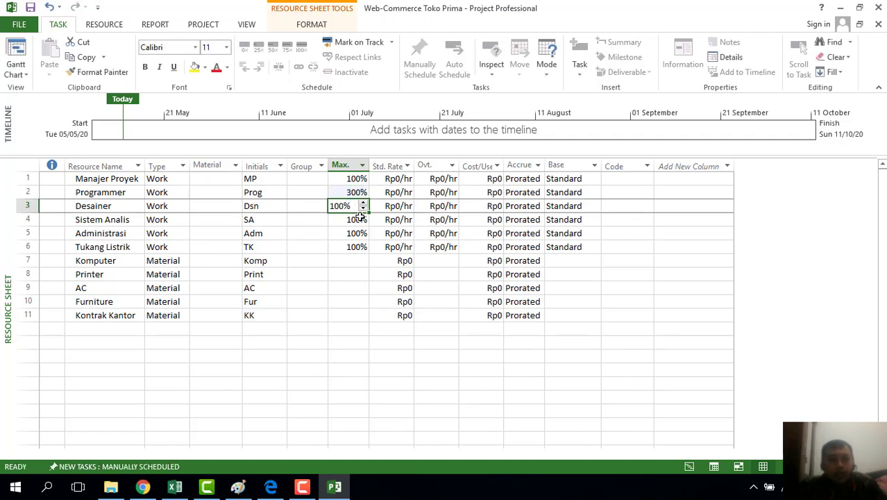
click(360, 222)
click(363, 234)
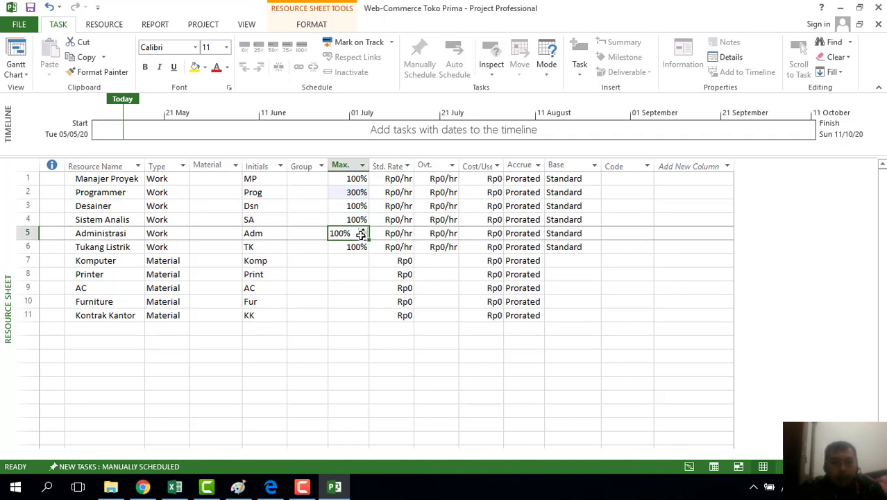
click(363, 231)
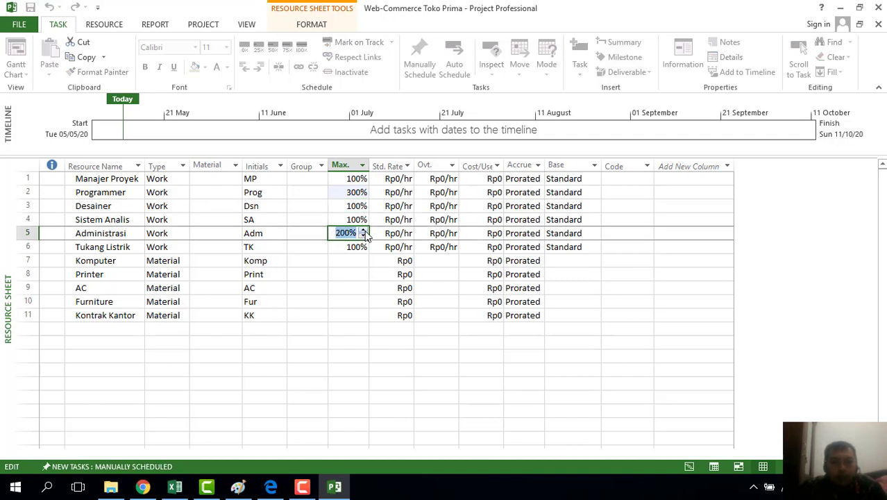
click(350, 247)
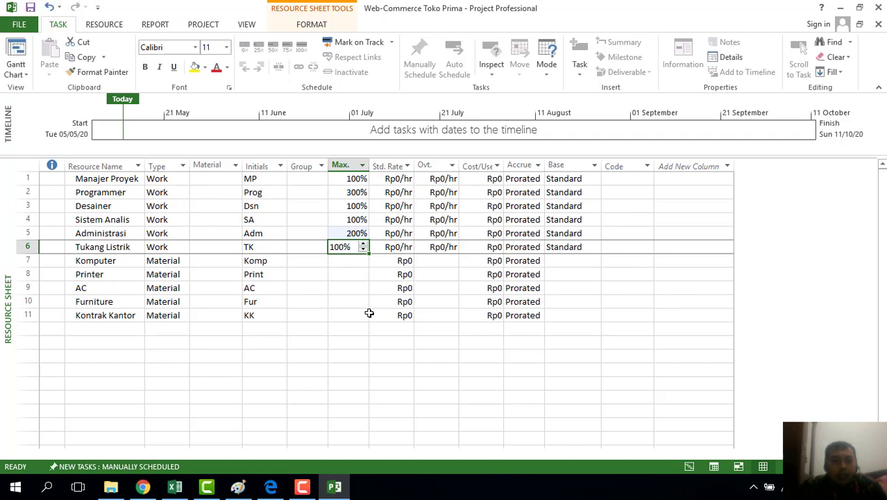
click(368, 305)
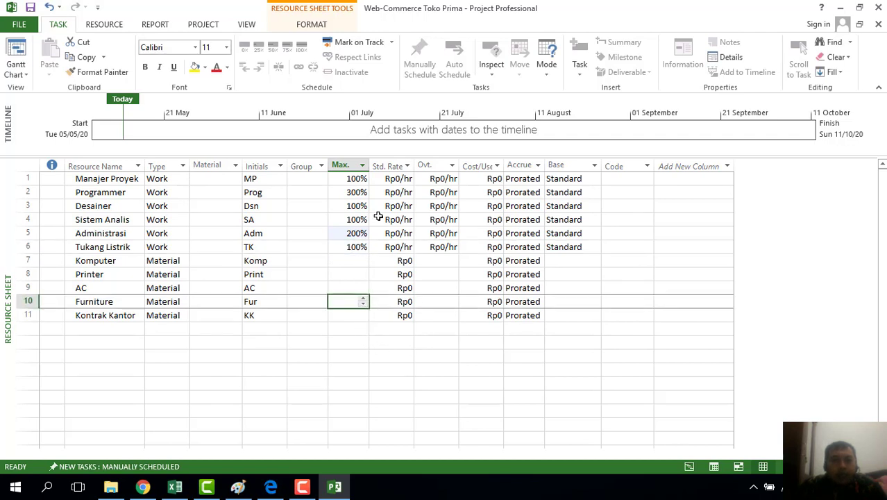
click(394, 180)
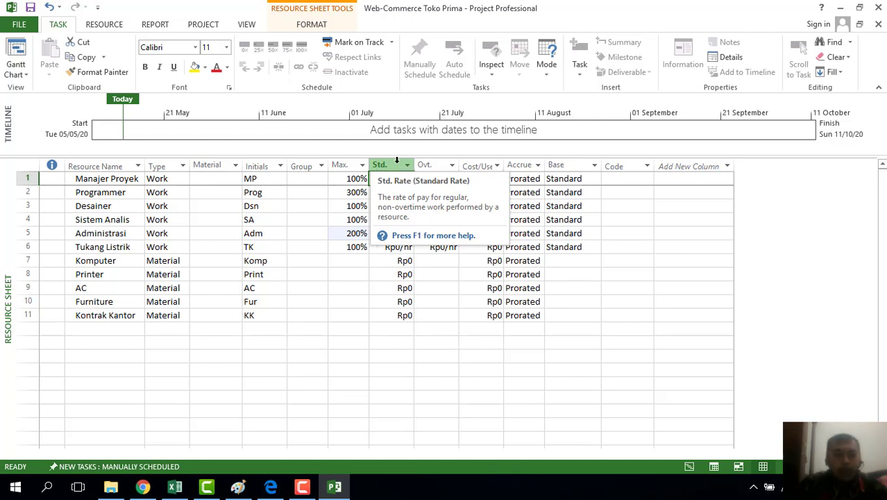
Enter standard rates of Rp10.000, Rp8.000 and Rp7.000/hr for Manajer Proyek, Programmer and Desainer
text(10)
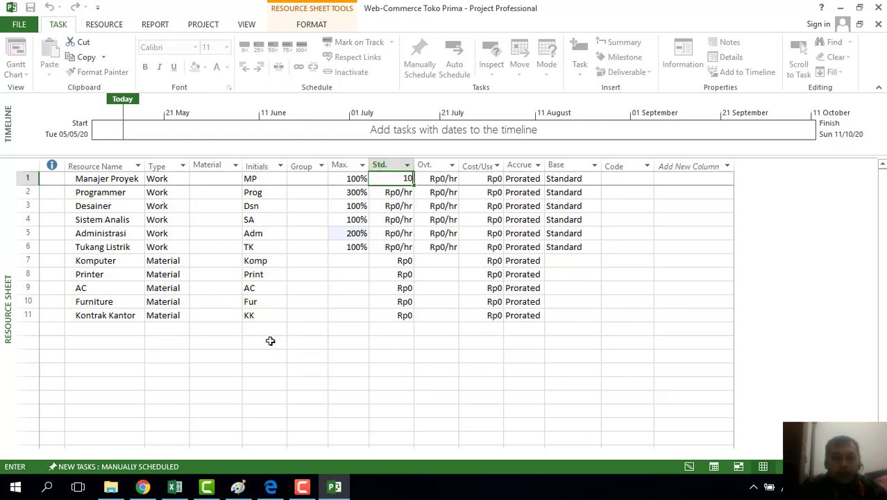
text(.000)
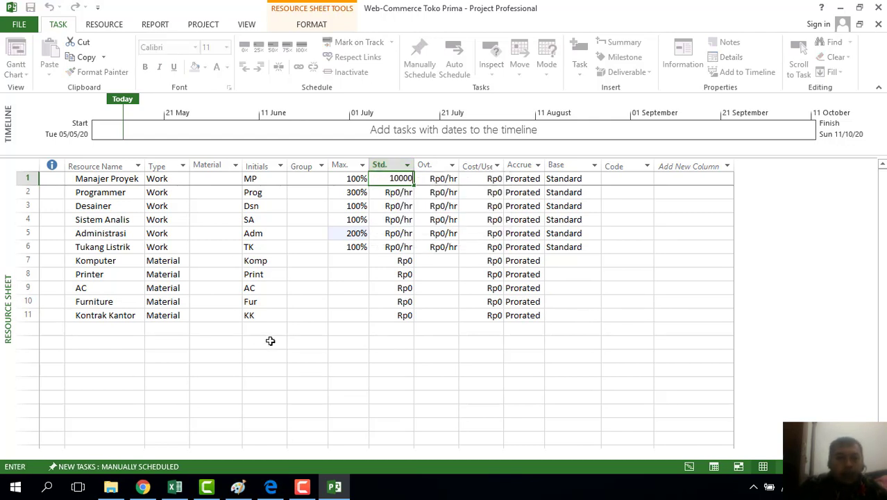
key(Return)
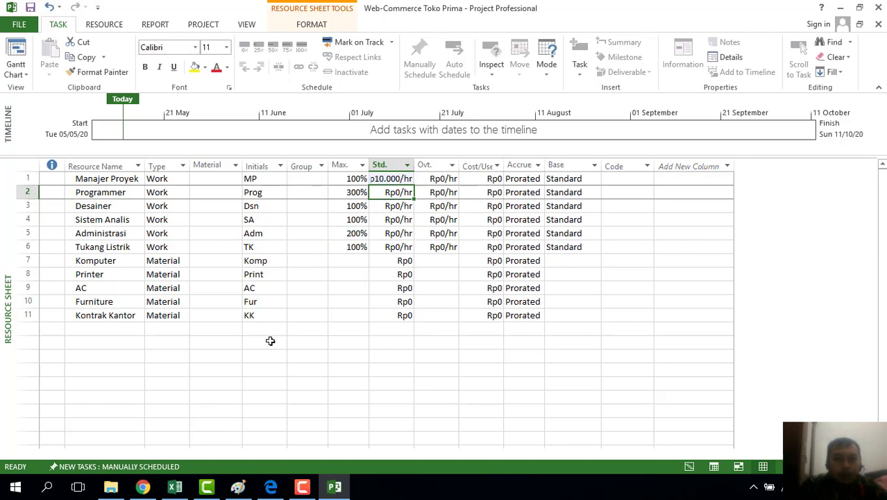
text(8000)
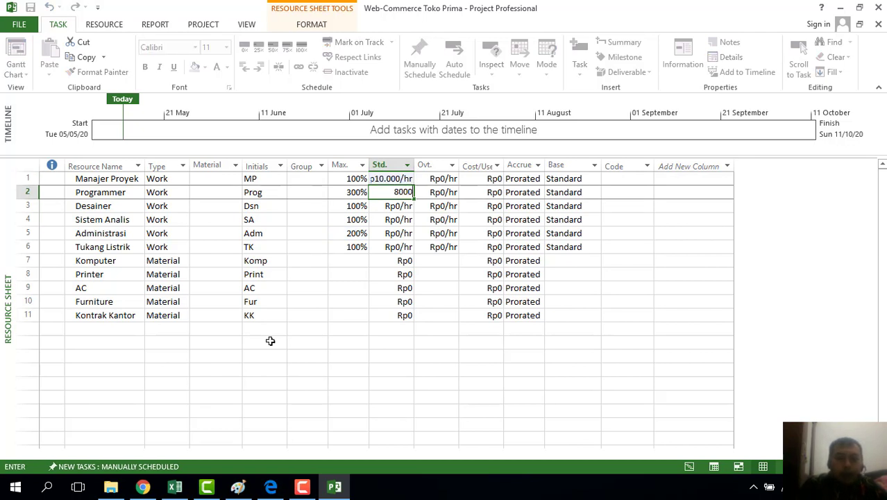
key(Return)
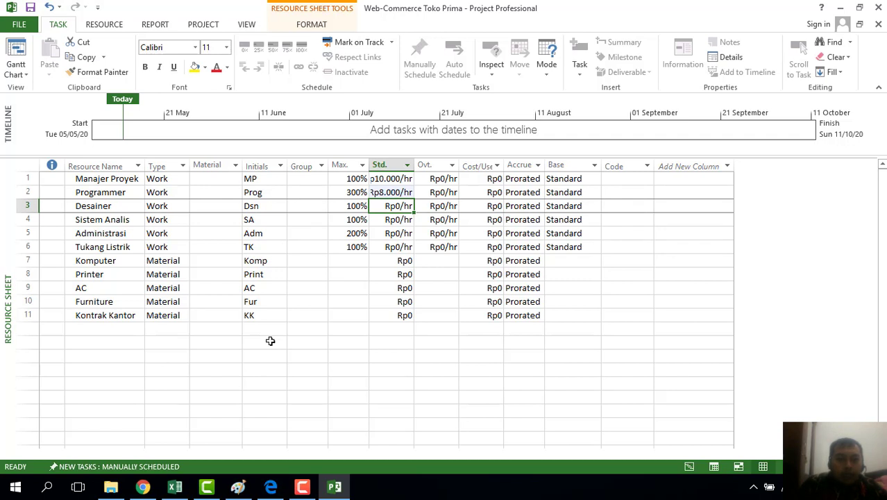
text(7000)
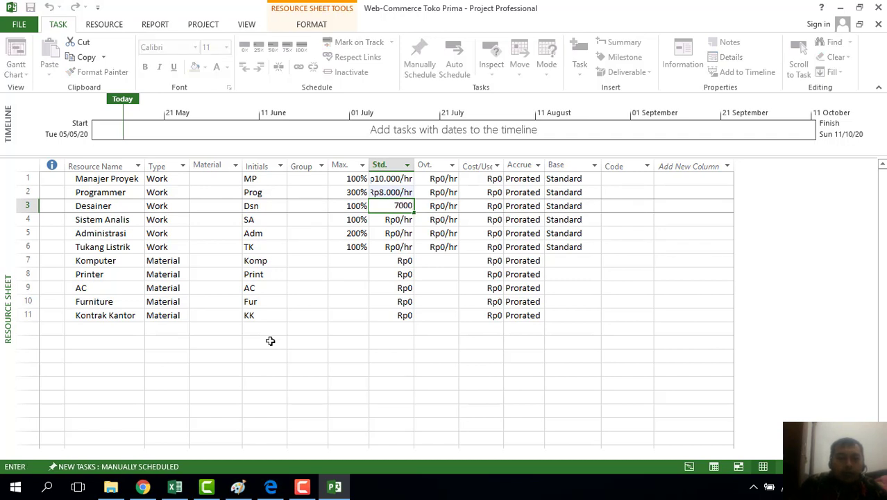
key(Return)
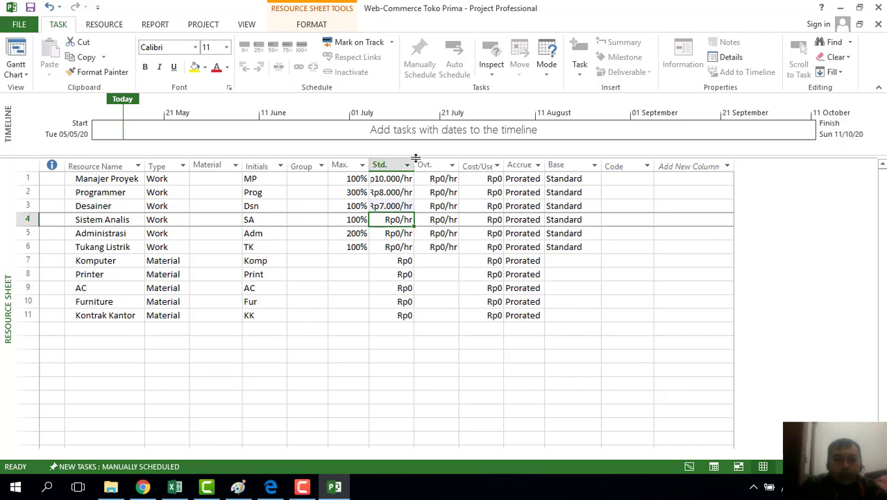
Widen the Std. Rate column, then set Sistem Analis to Rp9.000/hr and Administrasi to Rp6.000/hr
drag(415, 164, 425, 162)
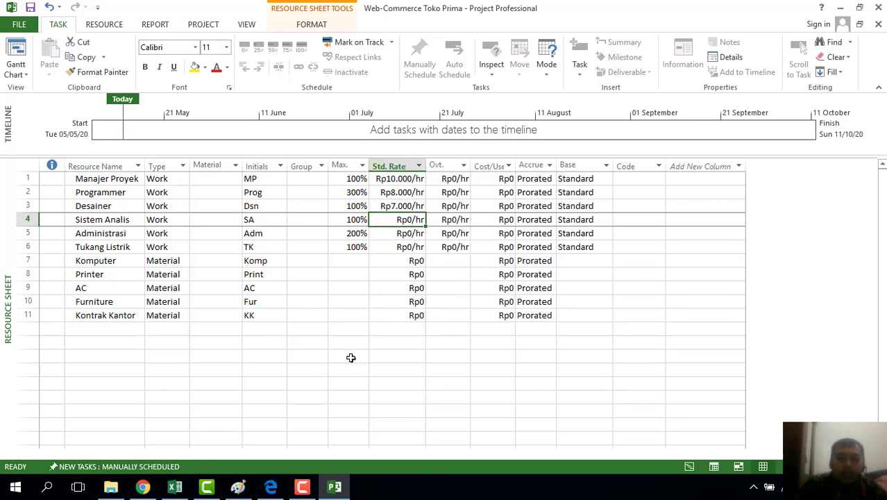
text(9000)
key(Return)
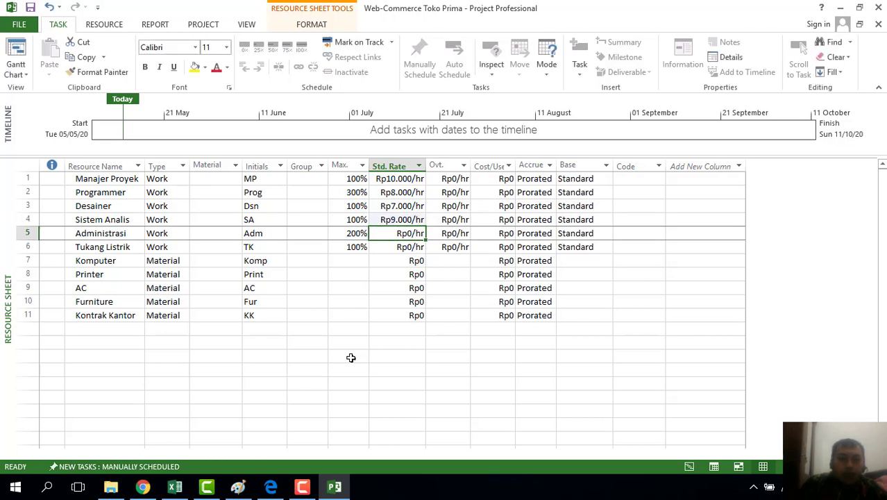
text(6000)
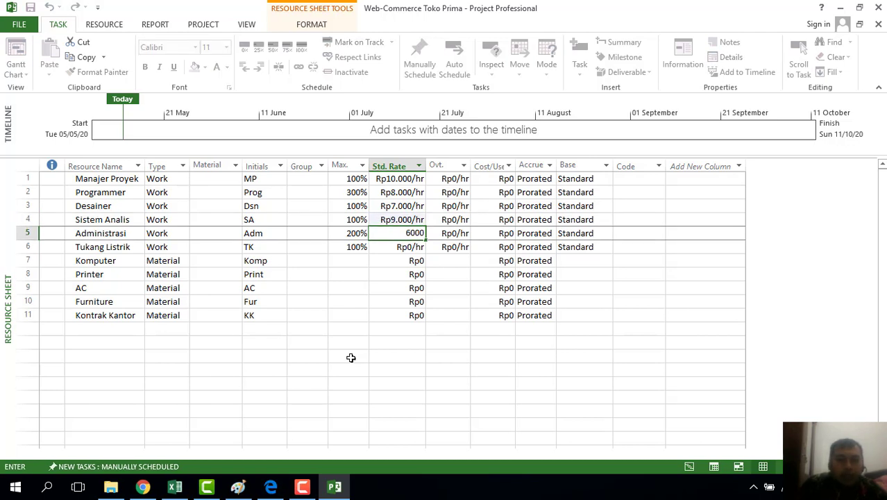
key(Return)
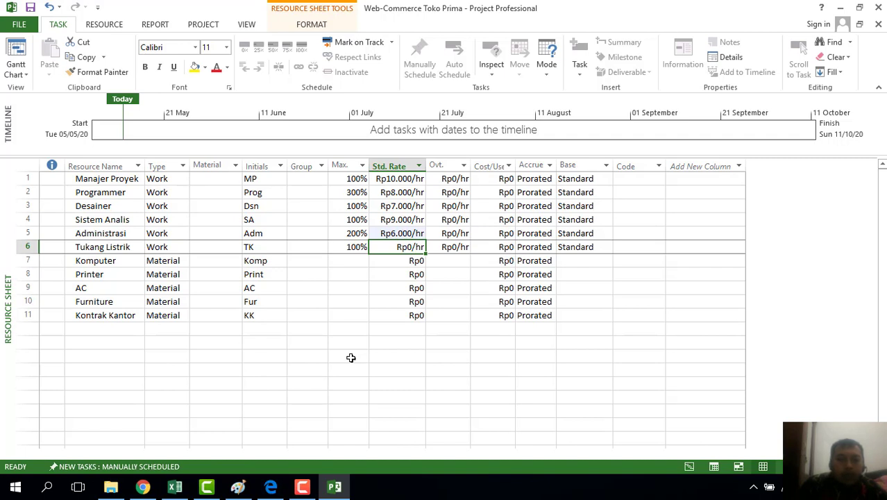
click(494, 247)
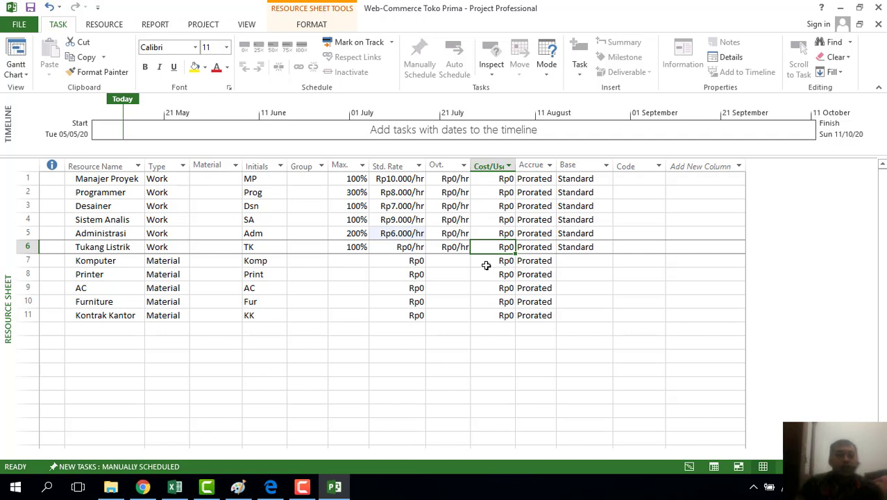
Give Tukang Listrik a Rp150.000 cost per use that accrues at End
text(150000)
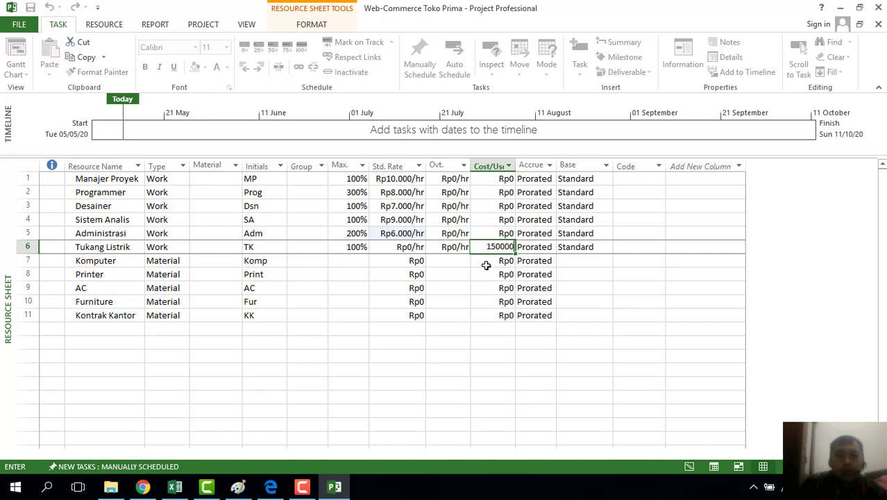
key(Return)
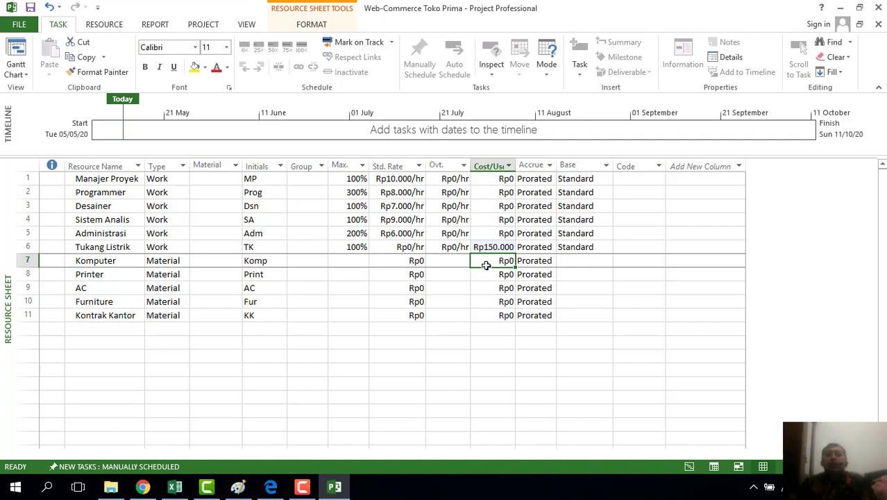
click(548, 246)
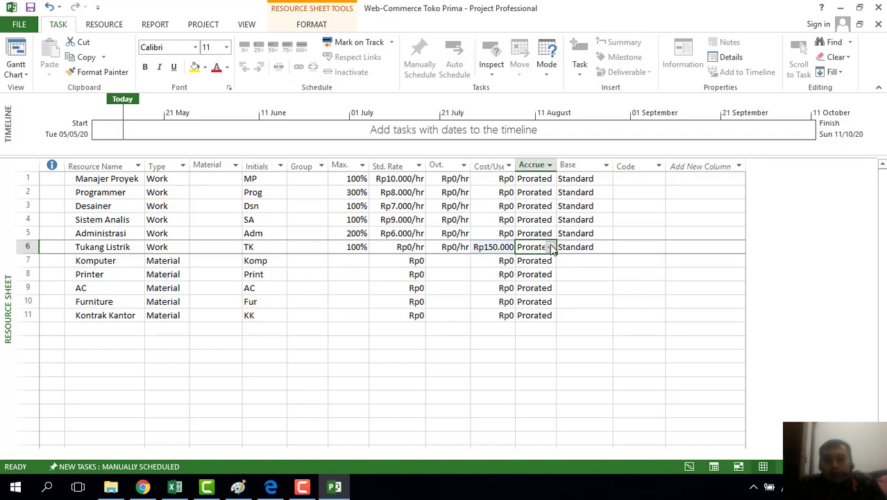
click(550, 247)
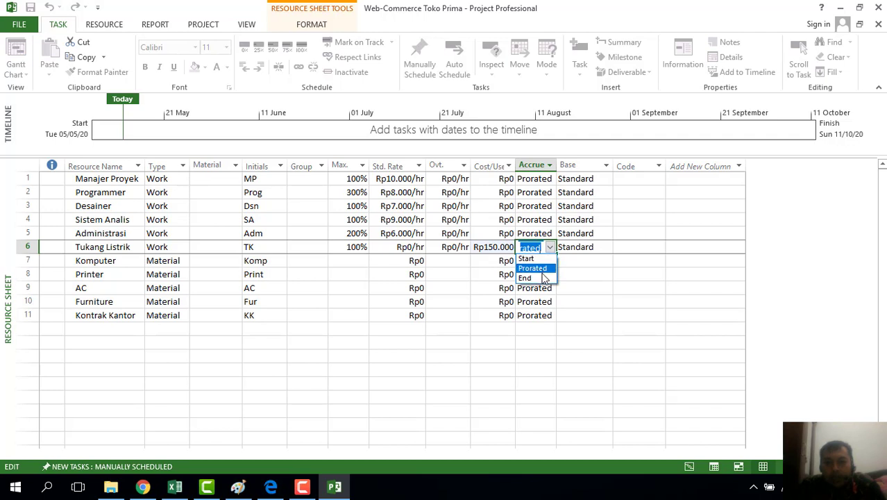
click(526, 278)
click(564, 273)
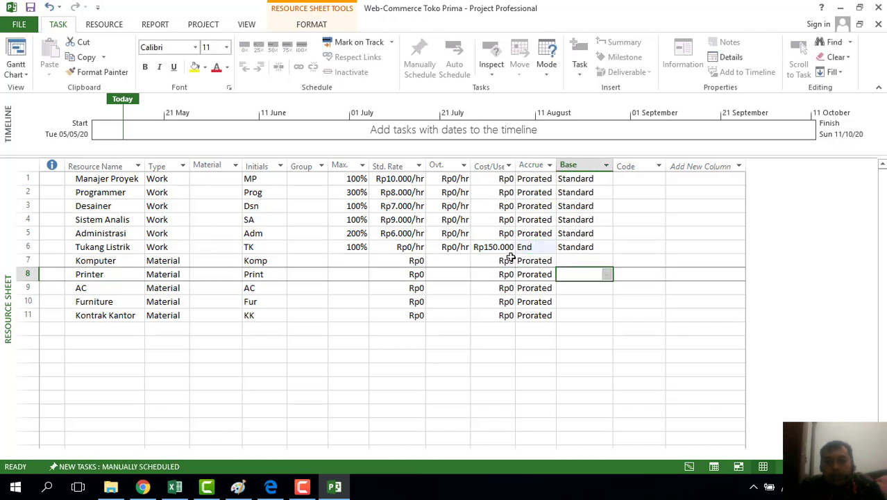
Switch Tukang Listrik's base calendar from Standard to 24 Hours
click(495, 248)
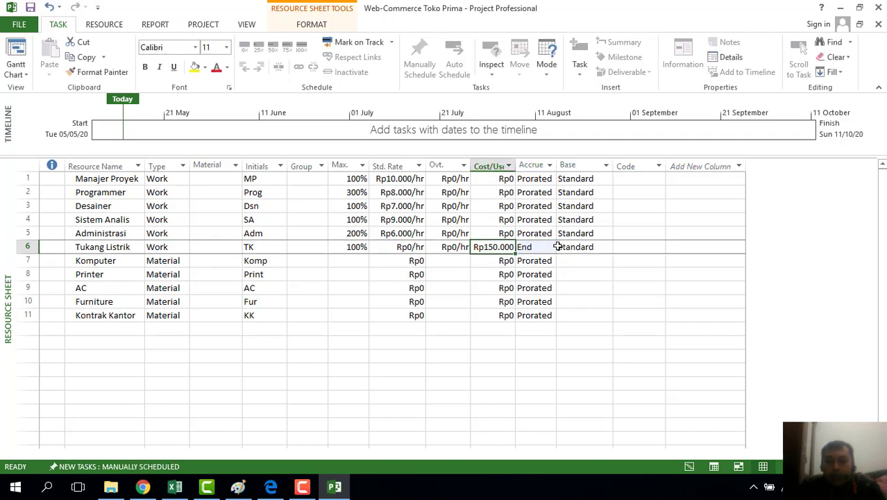
click(579, 247)
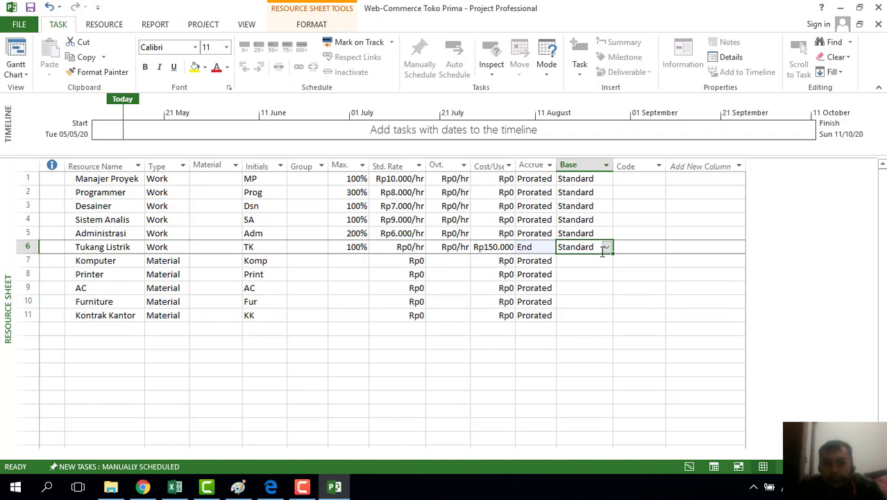
click(606, 247)
click(603, 261)
click(564, 301)
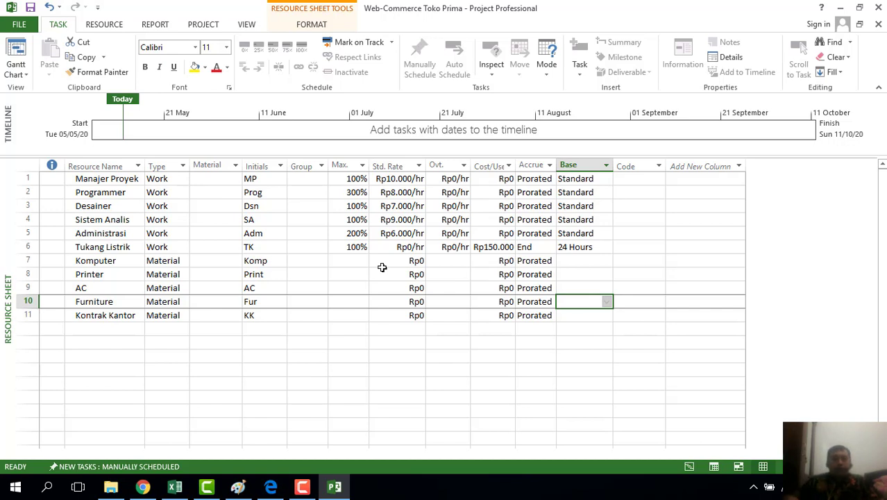
click(354, 263)
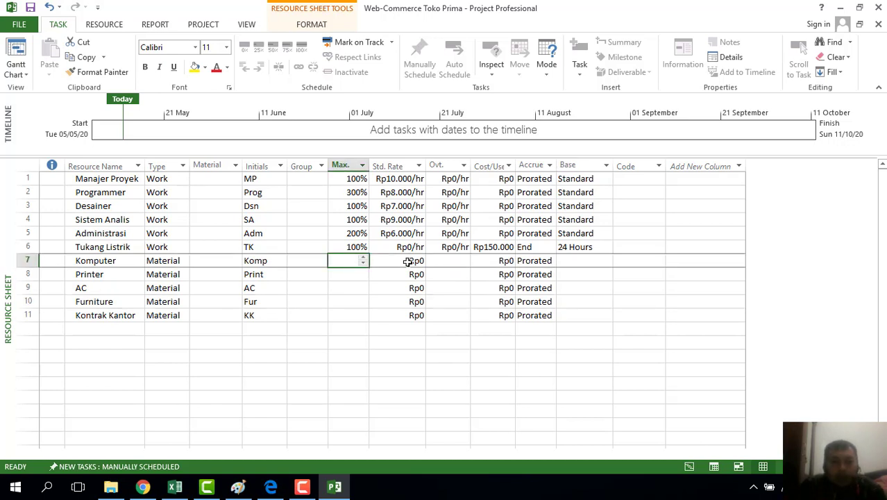
Set Komputer's standard rate to Rp15.000.000 and Printer's to a corrected Rp5.000.000
click(415, 262)
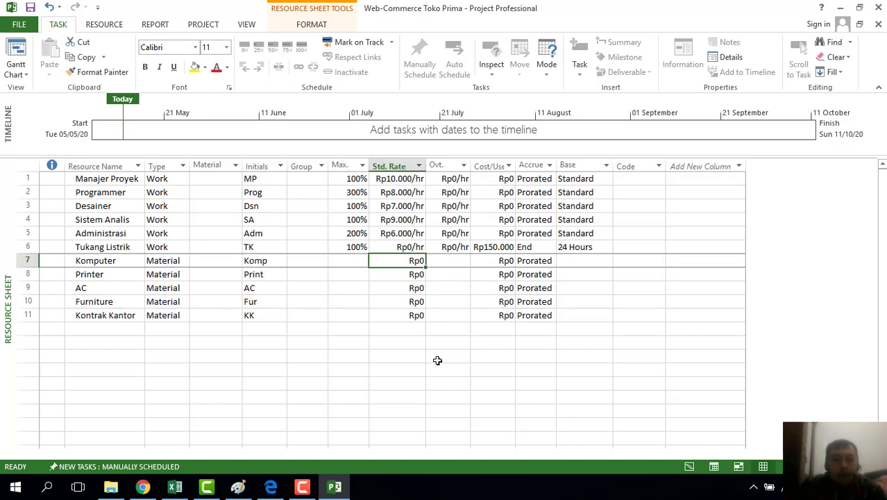
text(15)
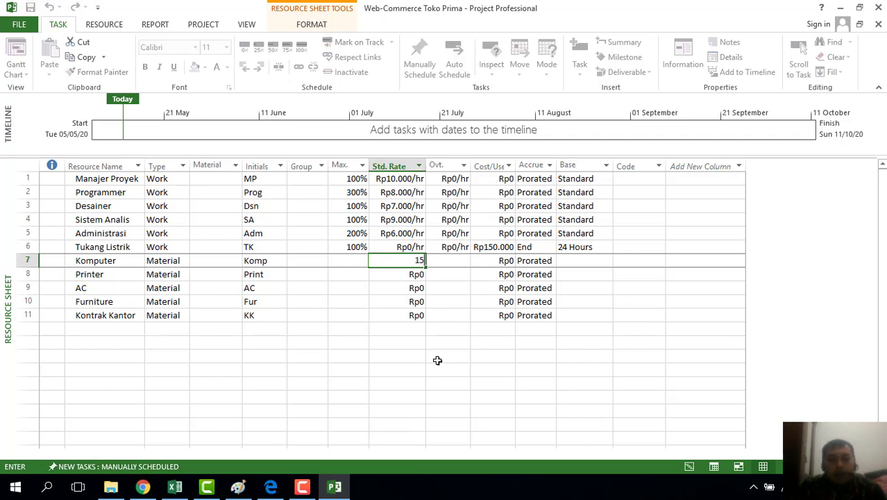
text(00000)
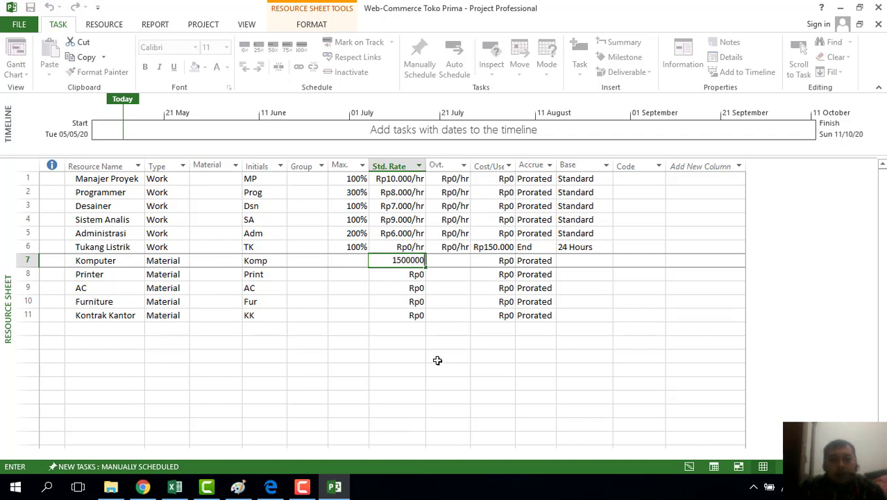
key(Return)
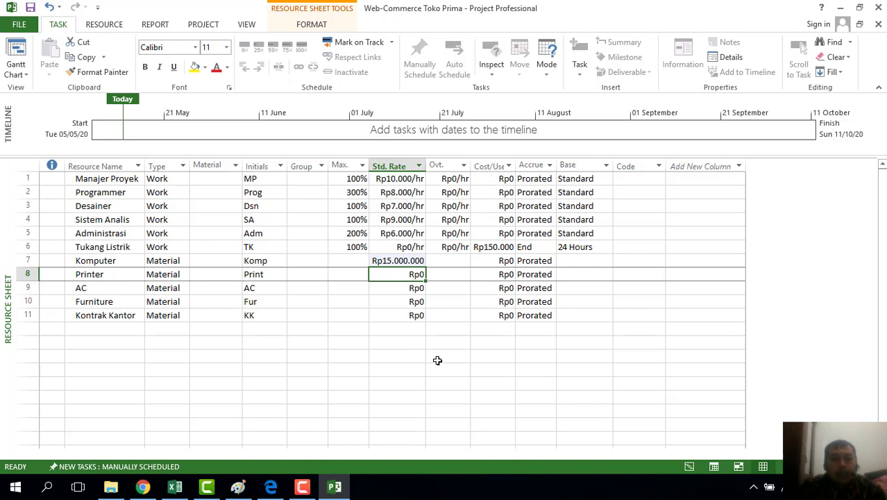
text(50000)
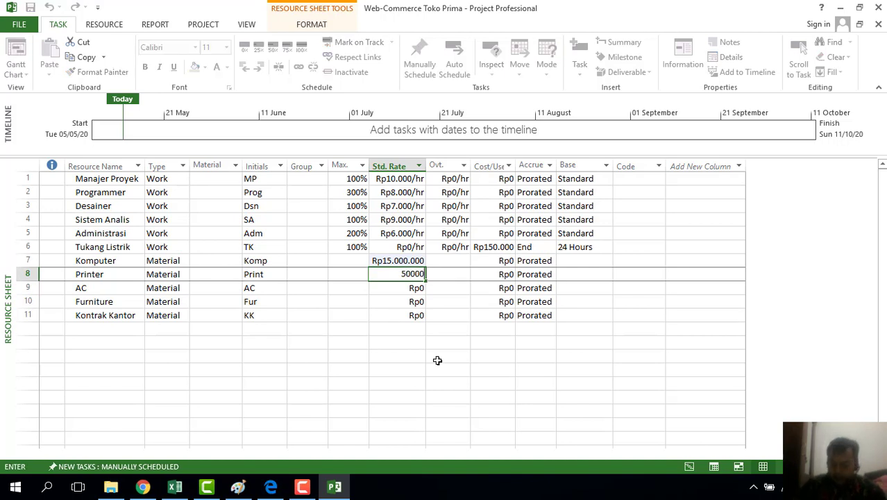
key(Return)
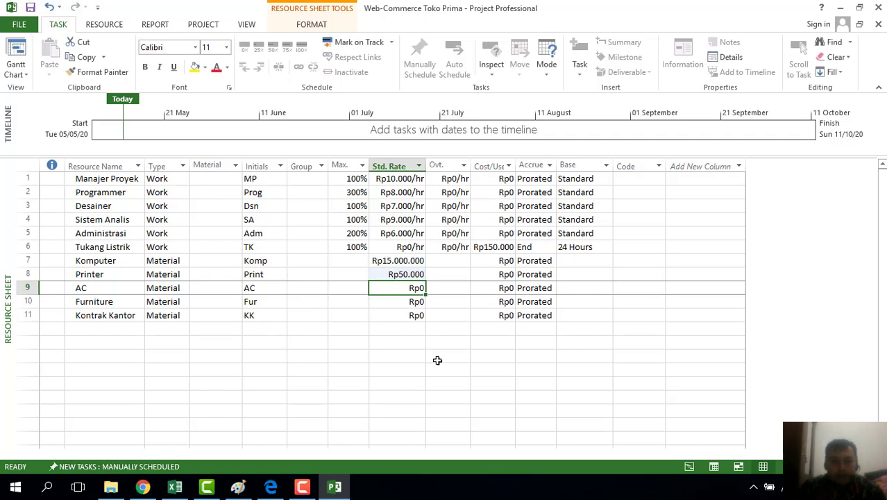
key(Up)
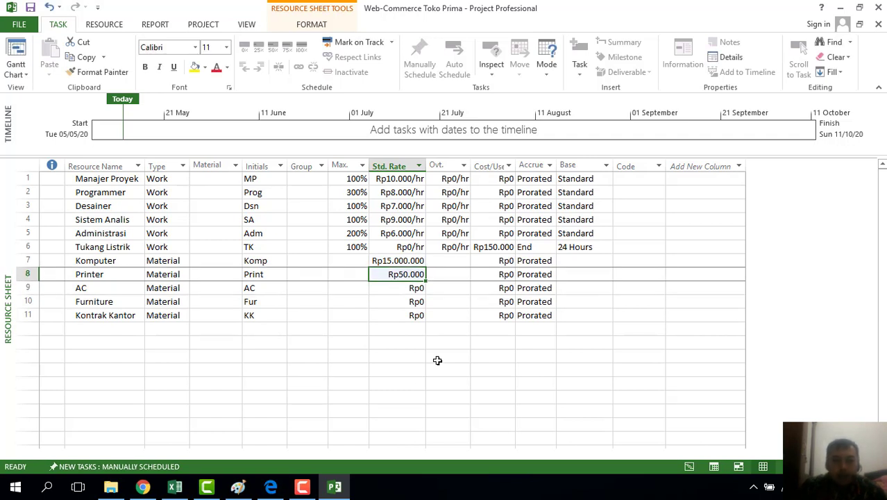
text(5)
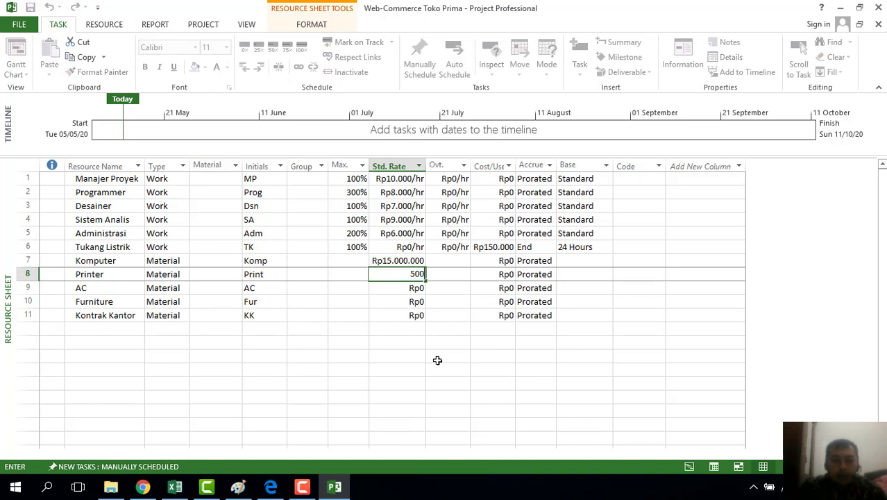
key(Return)
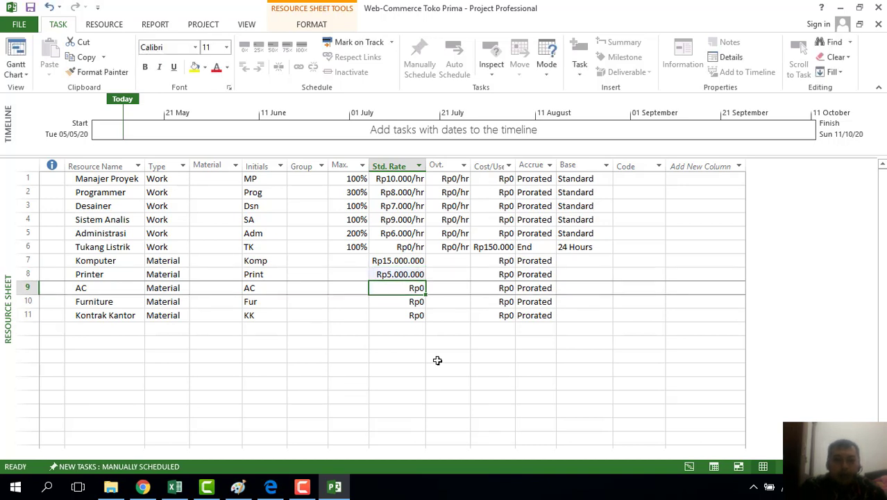
Set standard rates of Rp4.000.000 for AC, Rp5.000.000 for Furniture and Rp10.000.000 for Kontrak Kantor
text(4000000)
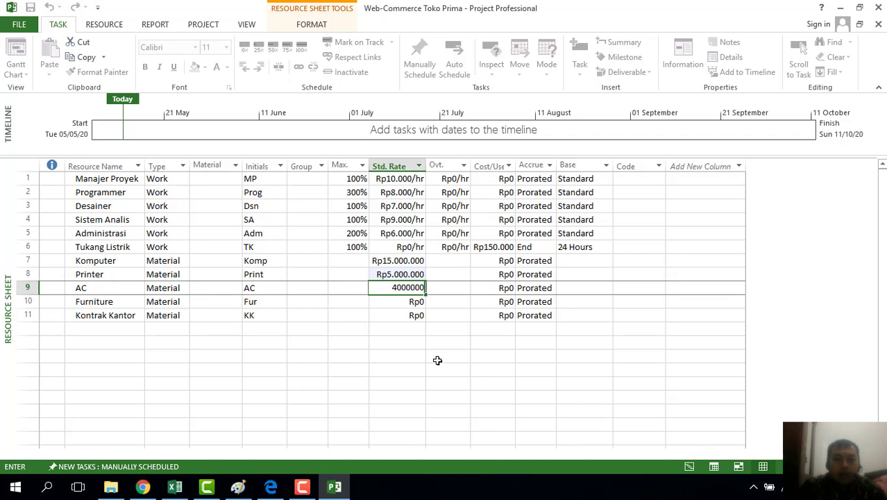
key(Return)
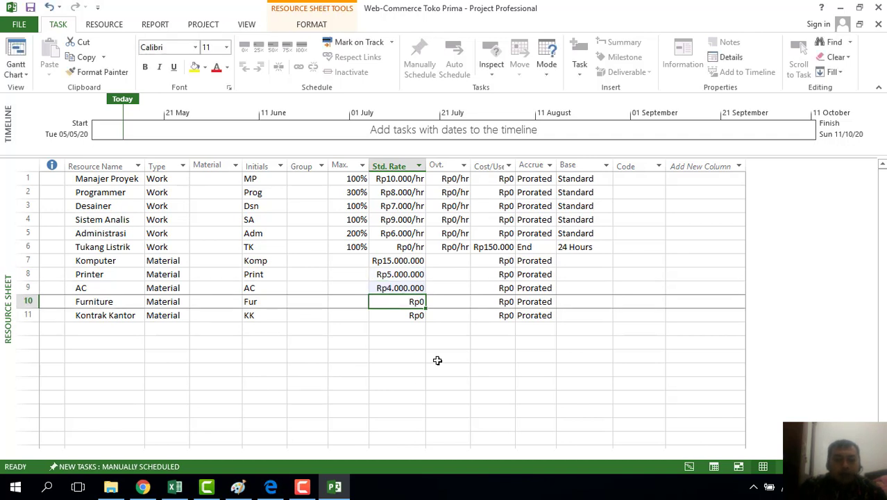
text(5.0)
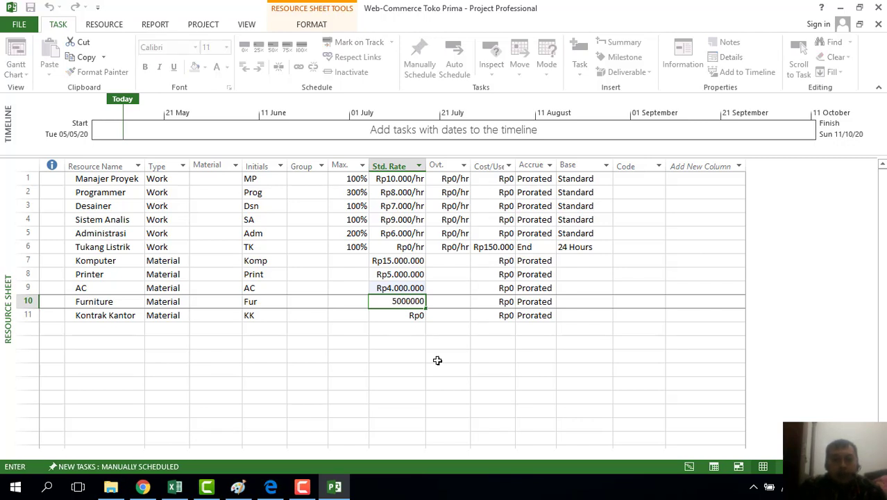
text(00.000)
key(Return)
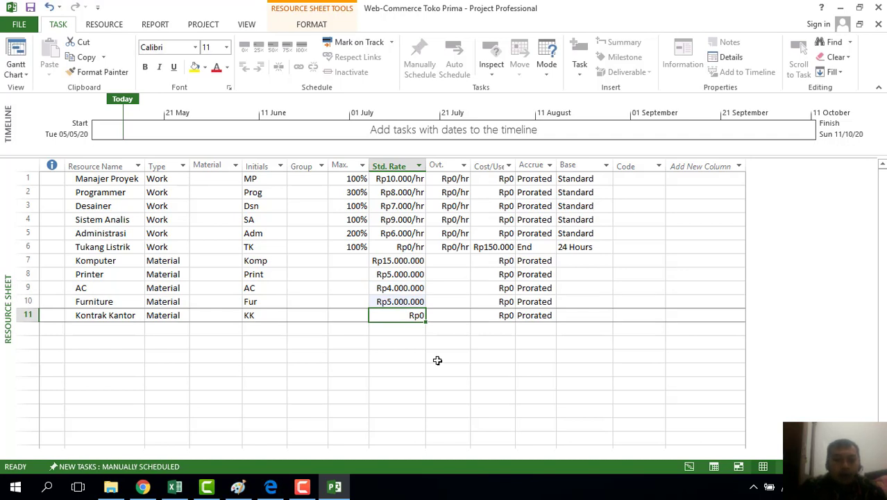
text(10000000)
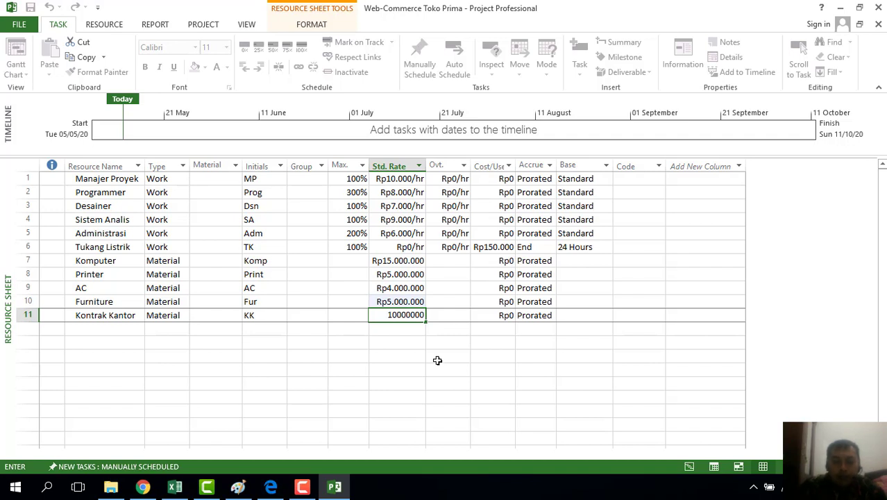
key(Return)
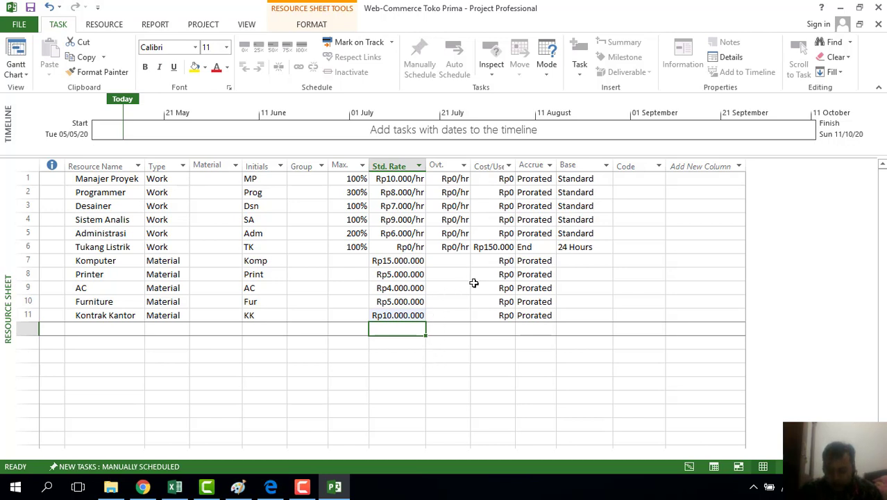
Change Komputer and Printer to accrue their costs at Start
click(548, 261)
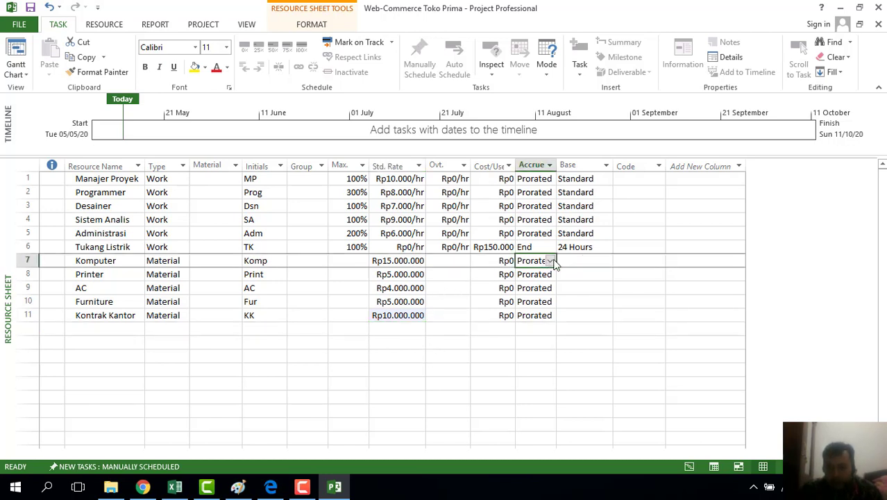
click(550, 261)
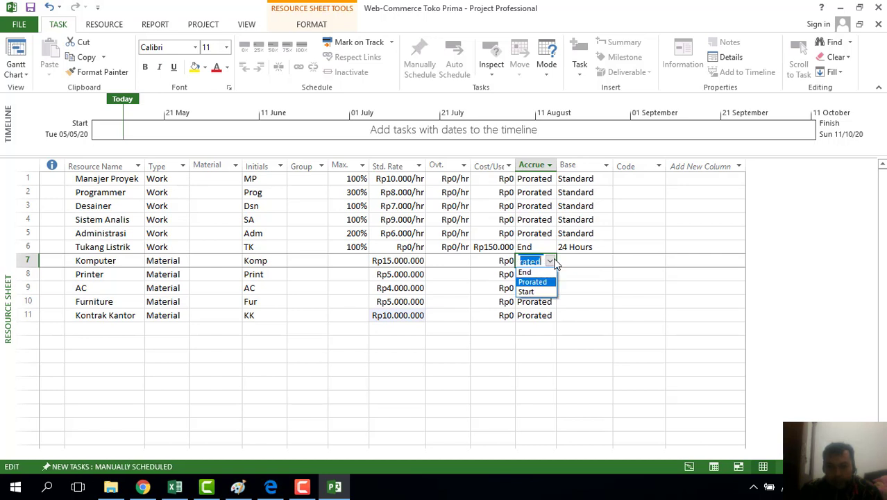
click(531, 292)
click(548, 275)
click(550, 275)
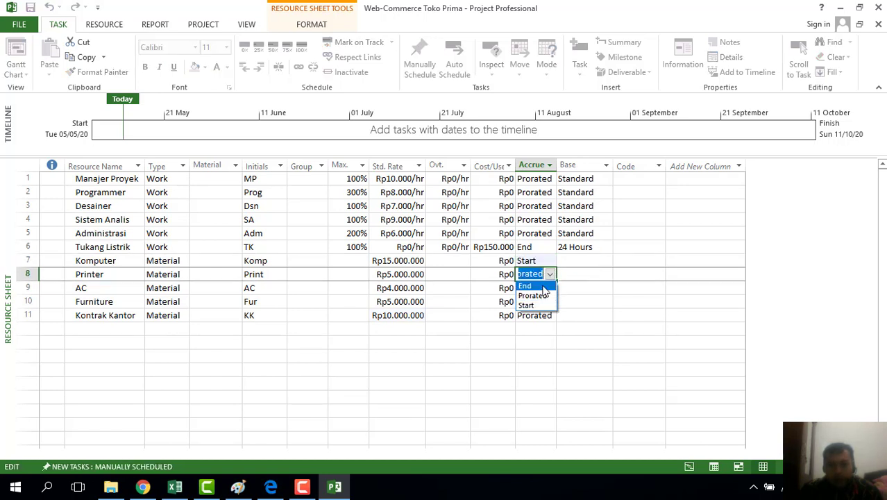
click(541, 304)
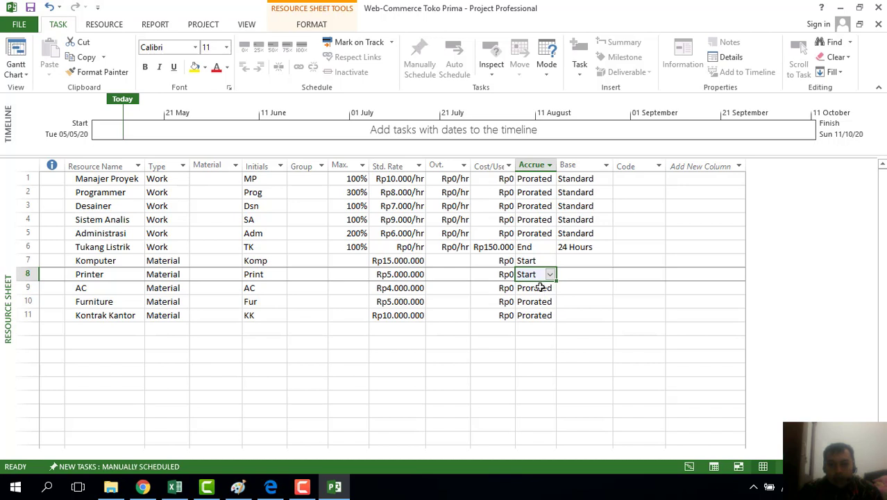
Change AC, Furniture and Kontrak Kantor to accrue their costs at Start
click(540, 287)
click(550, 288)
click(541, 320)
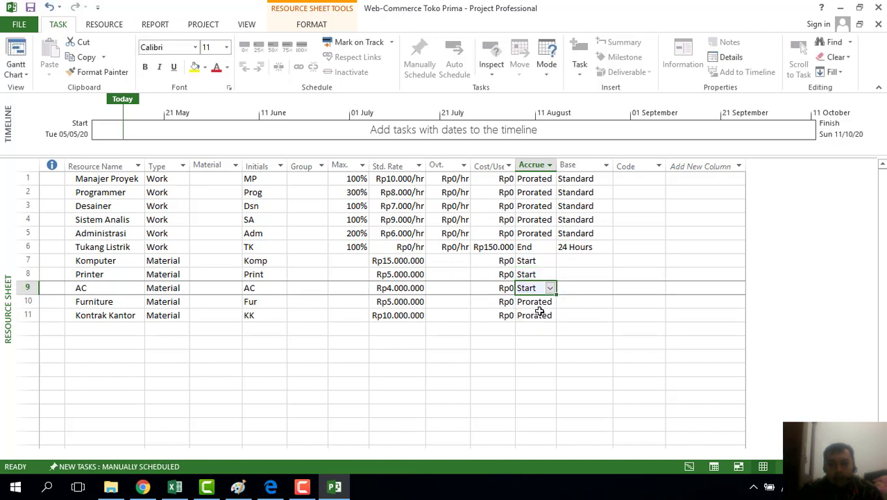
click(540, 301)
click(549, 303)
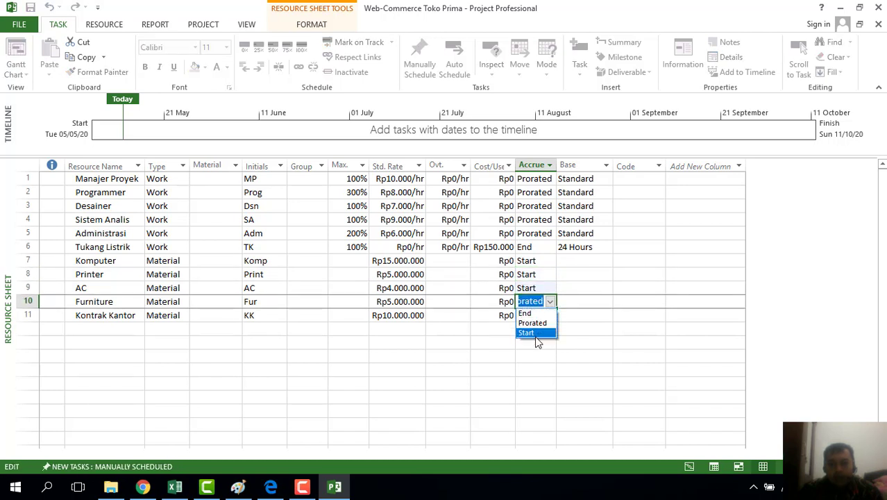
click(538, 332)
click(538, 315)
click(549, 316)
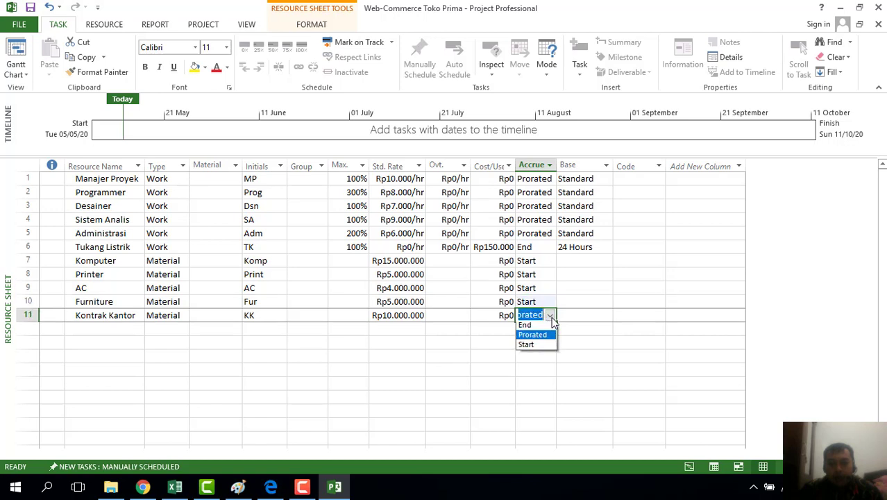
click(539, 346)
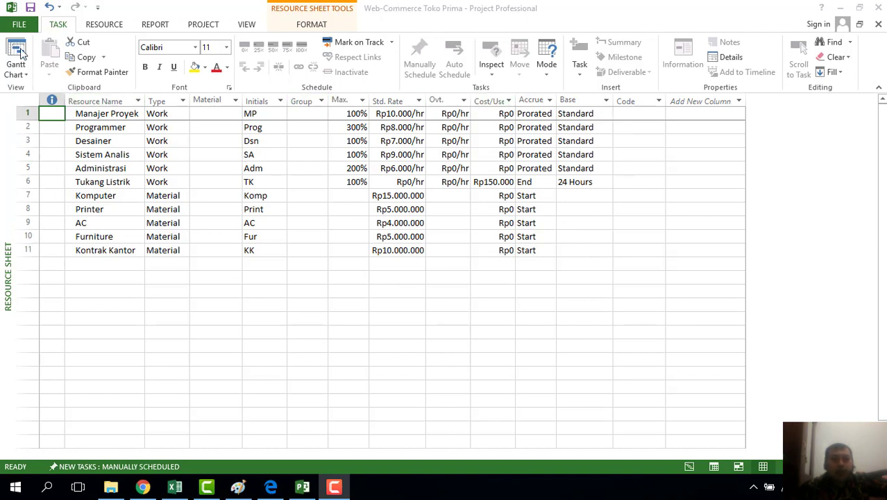
Pick the built-in Gantt Chart view from the view list
click(21, 74)
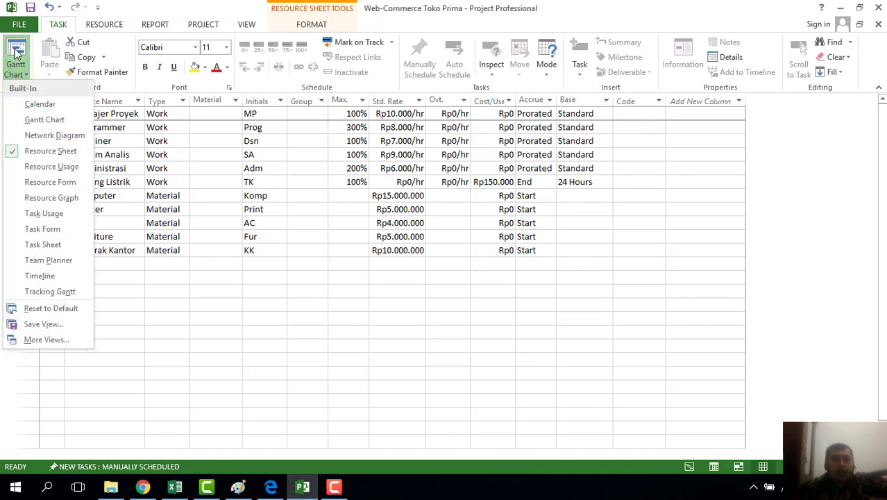
click(36, 120)
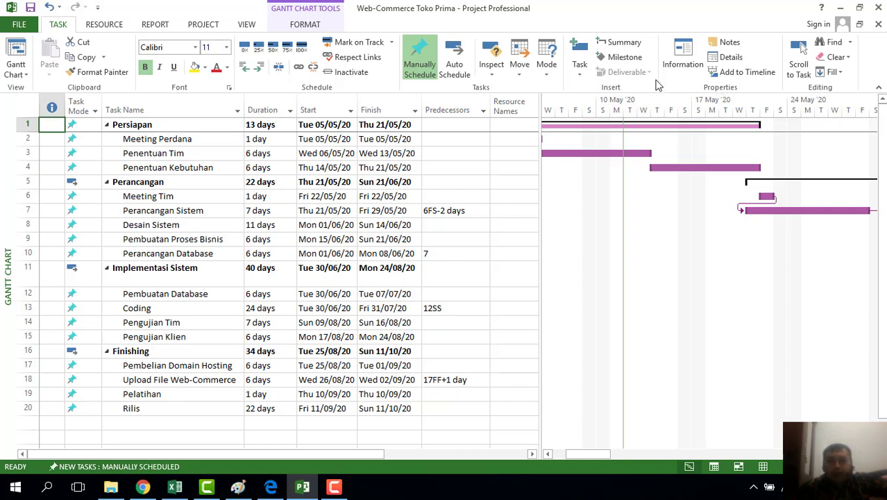
In Persiapan's Summary Task Information resources, assign Manajer Proyek as the first resource
click(683, 54)
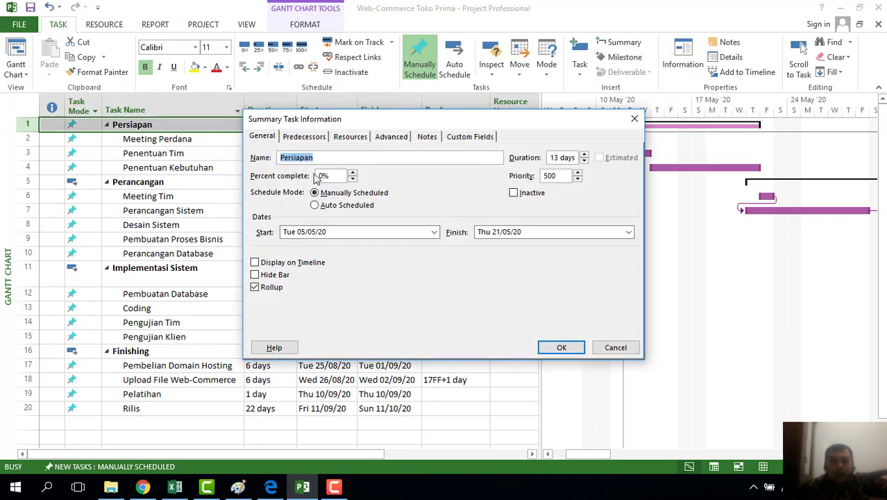
click(349, 138)
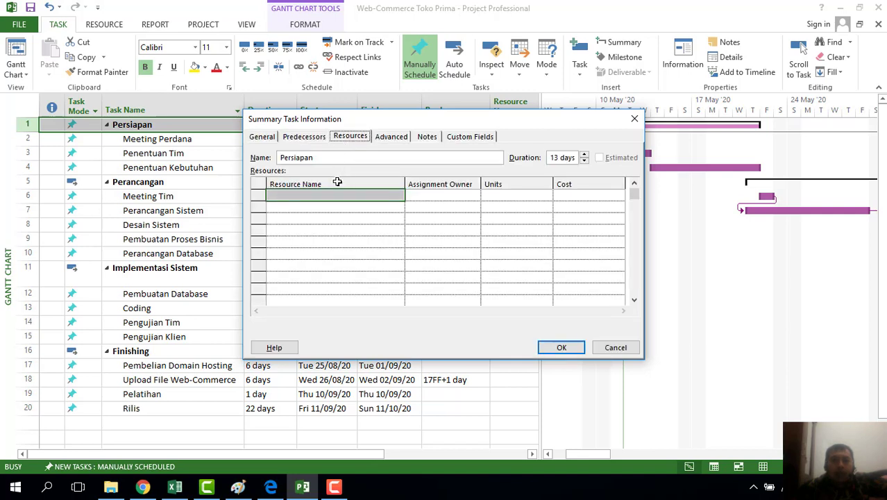
click(378, 196)
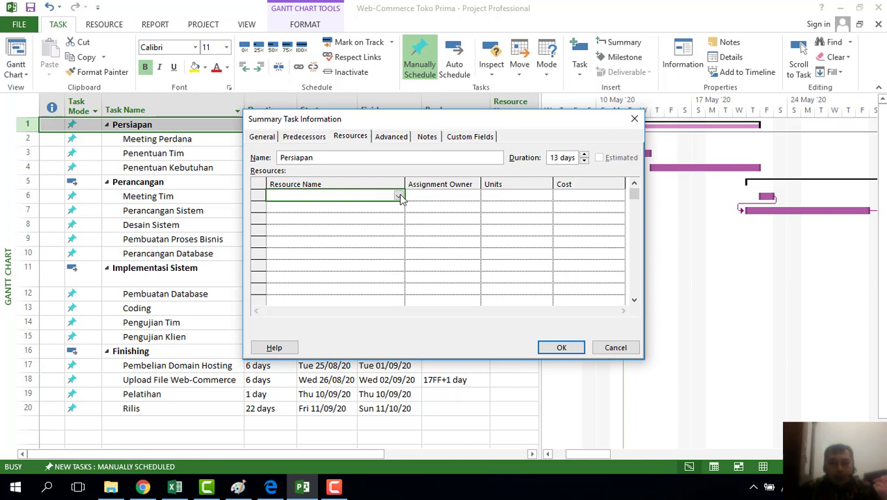
click(398, 197)
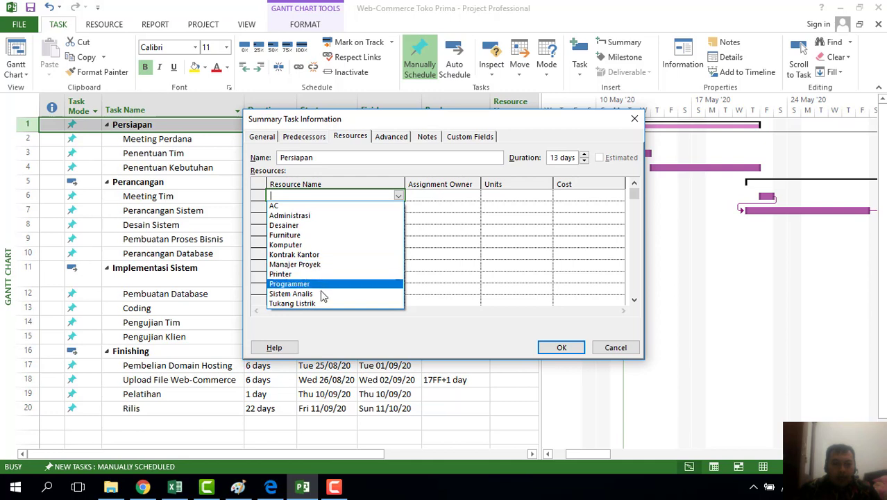
click(323, 264)
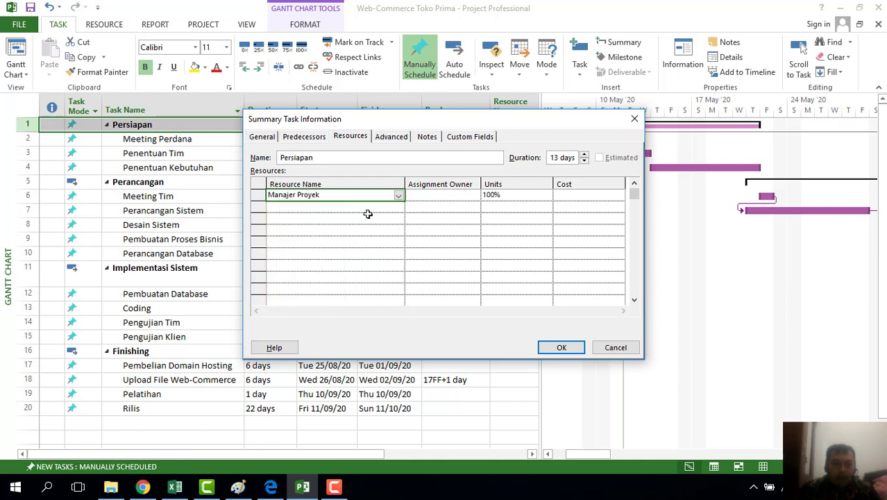
Add Administrasi, Furniture and AC to Persiapan and confirm with OK
click(387, 207)
click(399, 208)
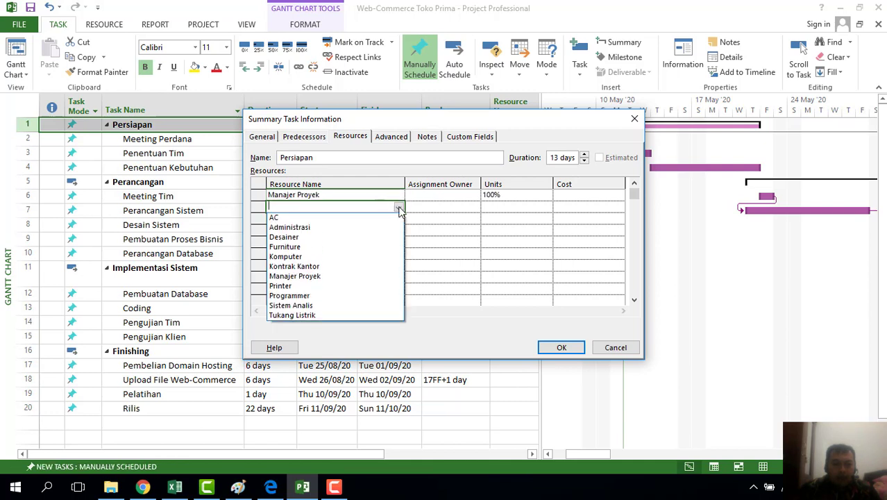
click(320, 227)
click(392, 219)
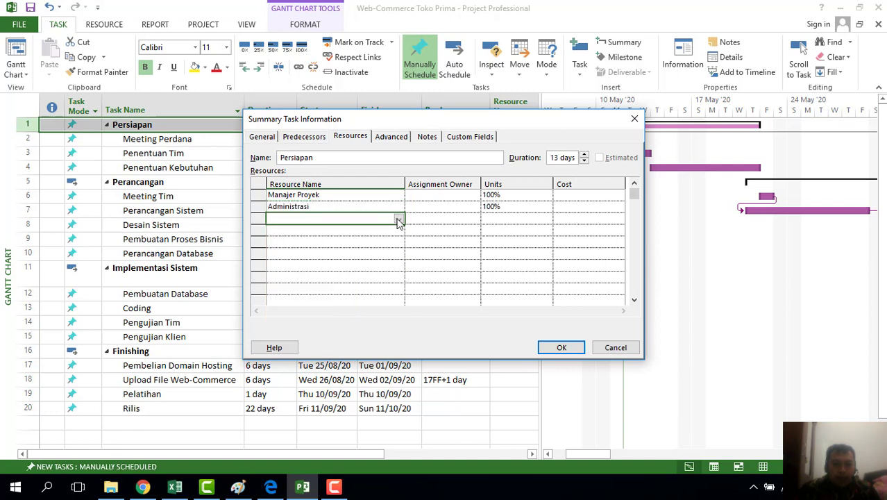
click(398, 219)
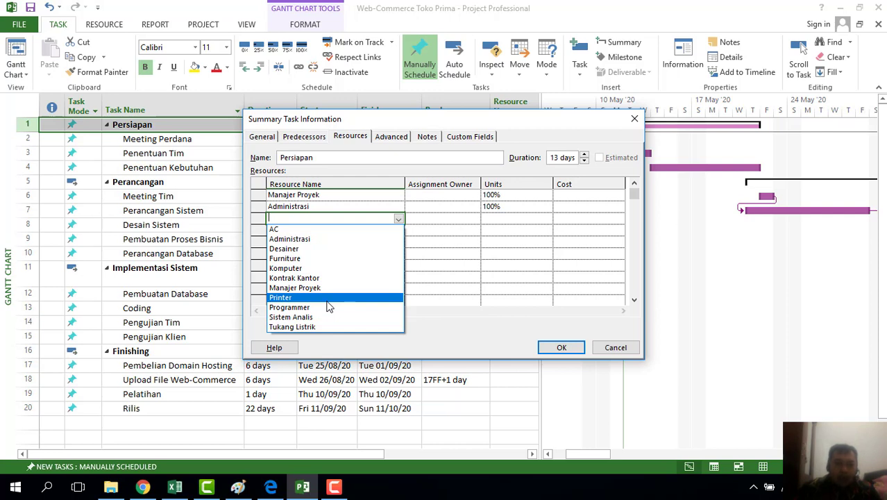
click(332, 259)
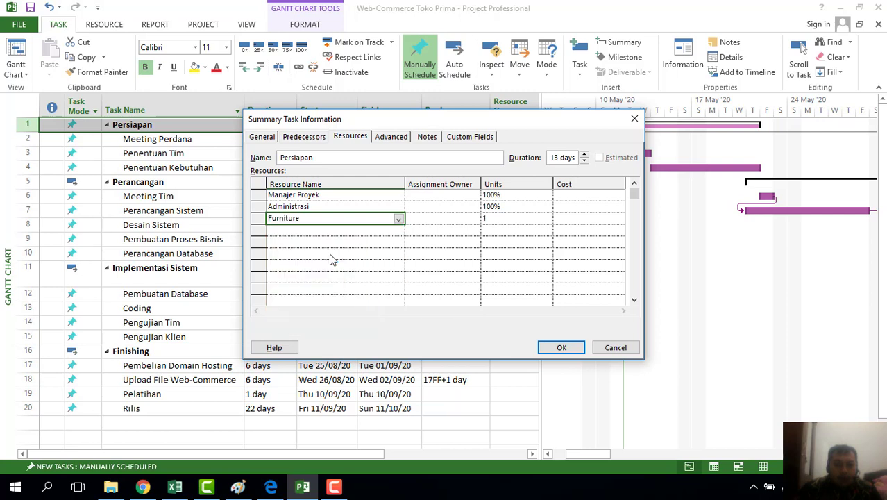
click(383, 231)
click(399, 231)
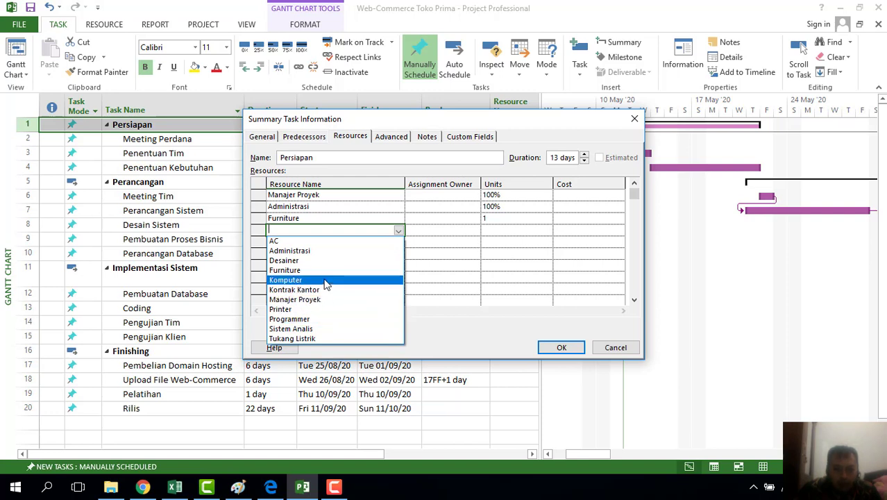
click(312, 246)
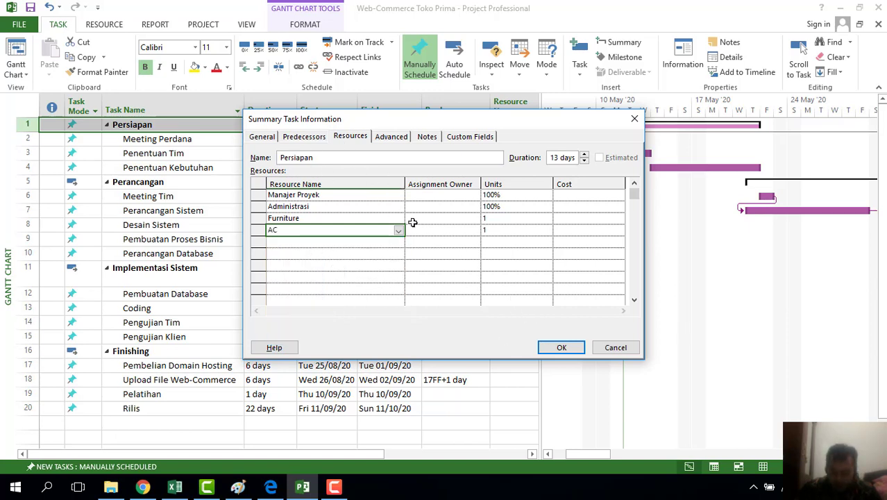
click(562, 347)
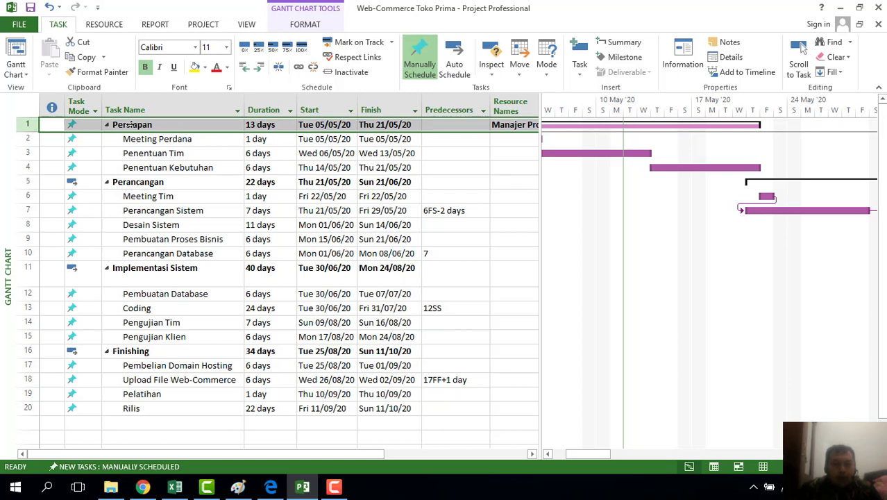
In Perancangan's Summary Task Information resources, assign Manajer Proyek and Administrasi
click(142, 183)
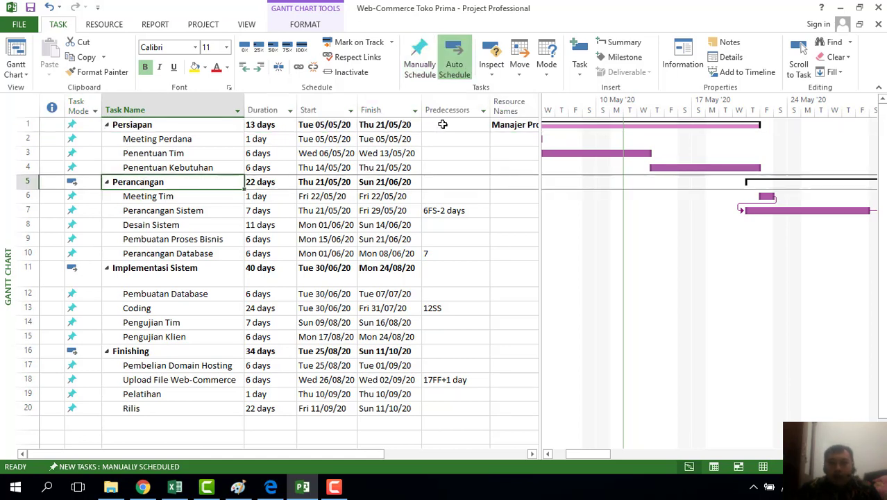
click(683, 59)
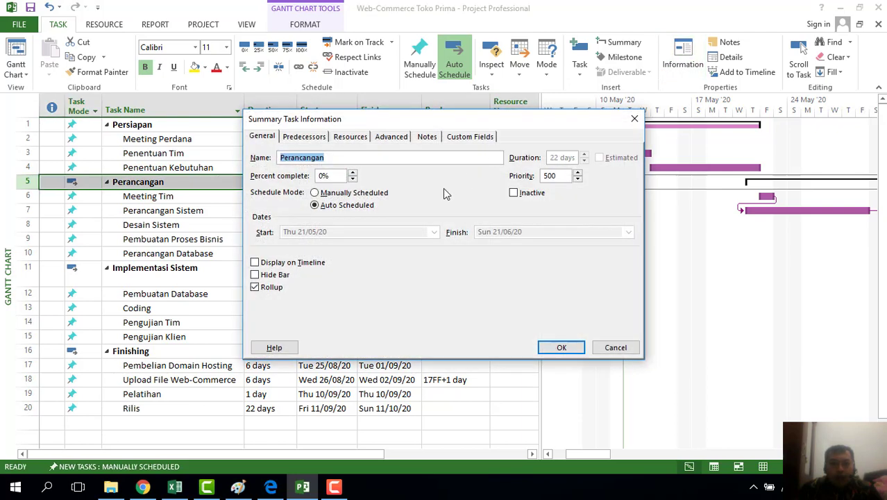
click(354, 138)
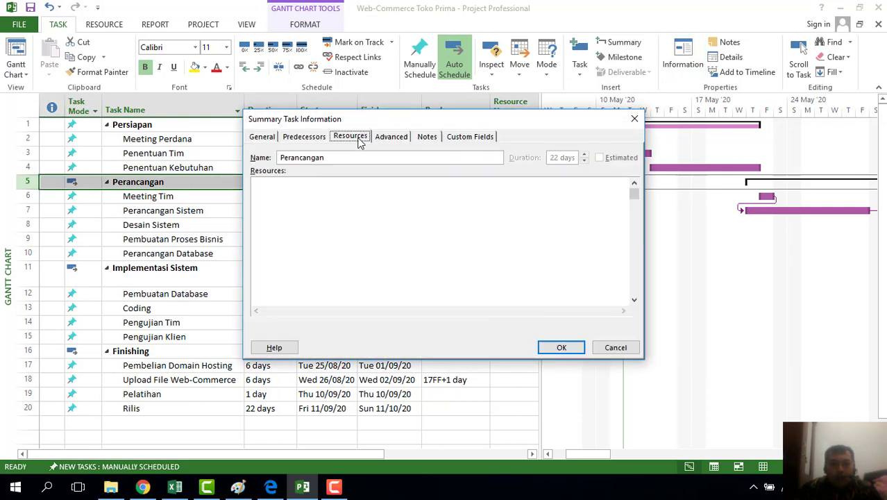
click(347, 197)
click(399, 196)
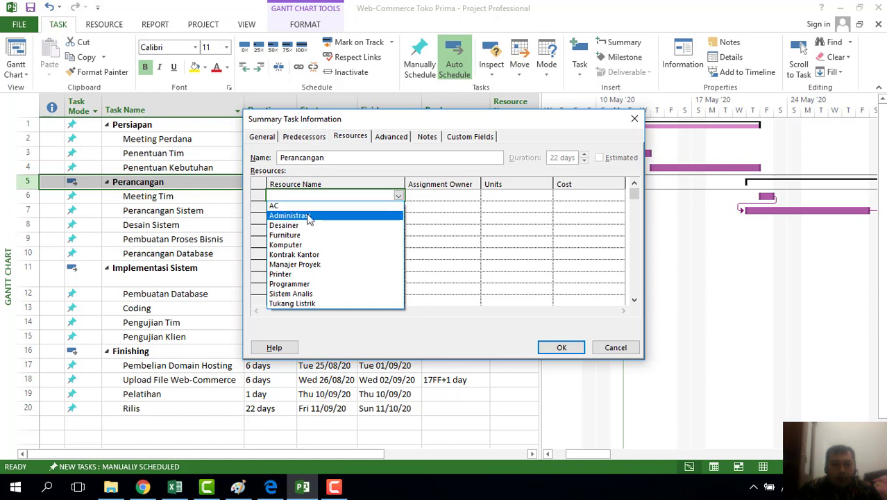
click(310, 267)
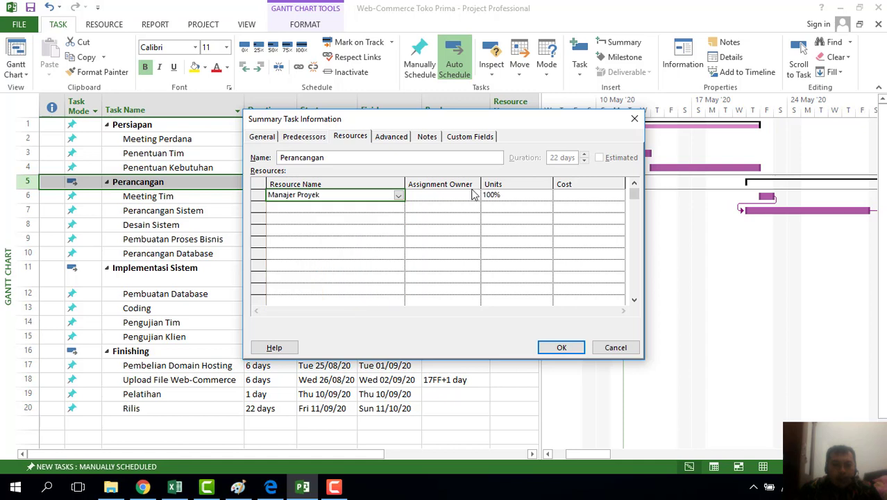
click(359, 208)
click(398, 207)
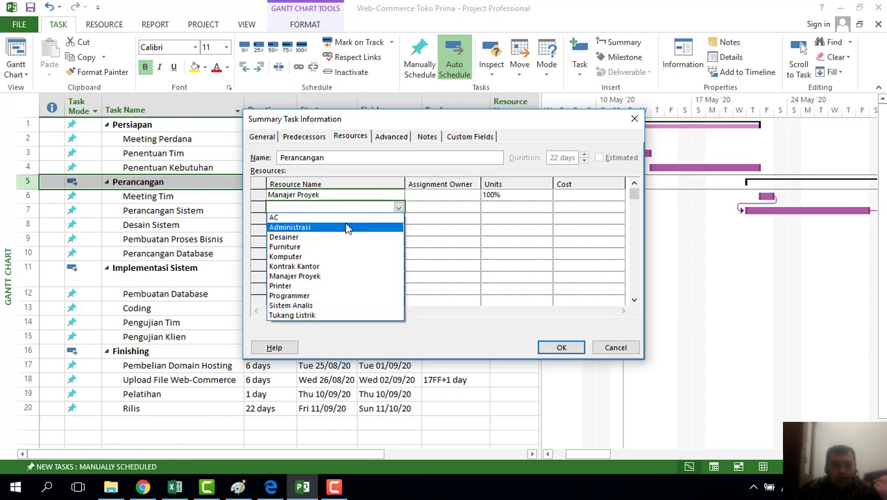
click(348, 228)
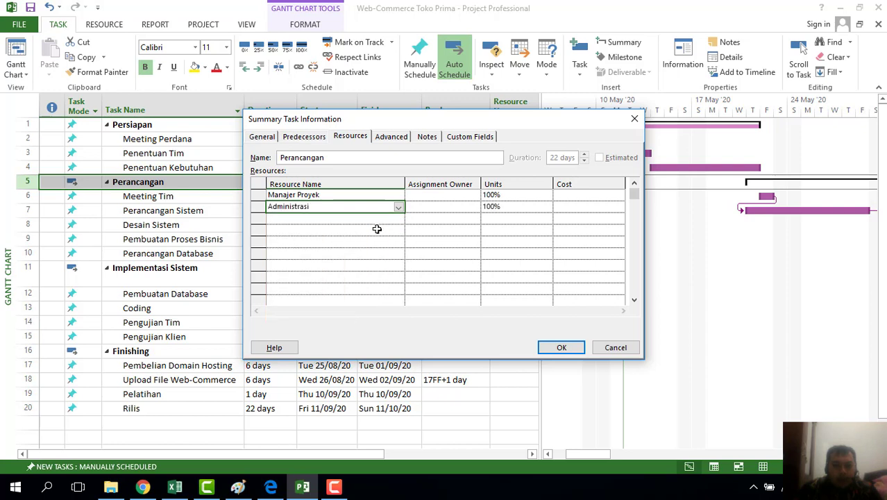
Raise Administrasi to 200% units and add Programmer at 300%
click(389, 220)
click(399, 220)
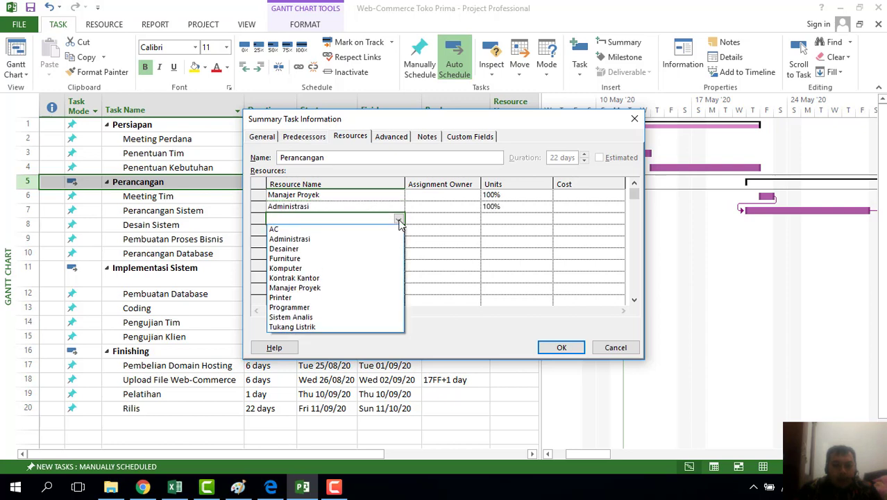
click(486, 207)
click(491, 207)
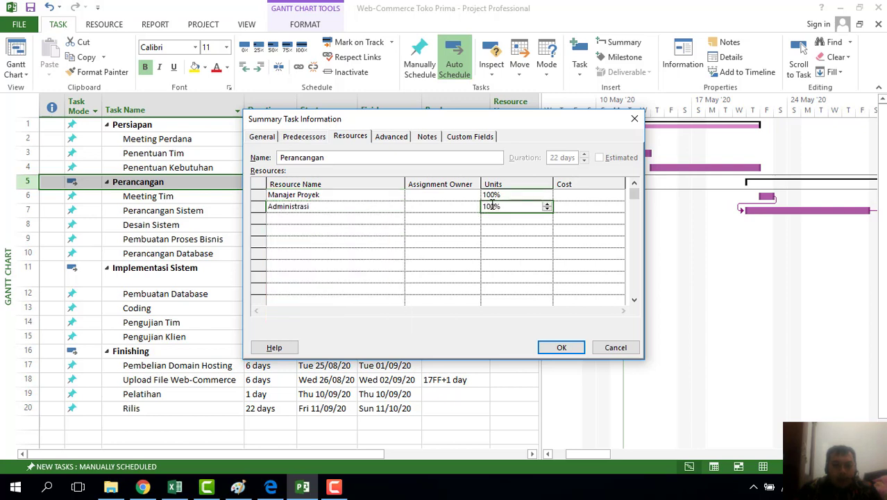
click(546, 205)
click(345, 219)
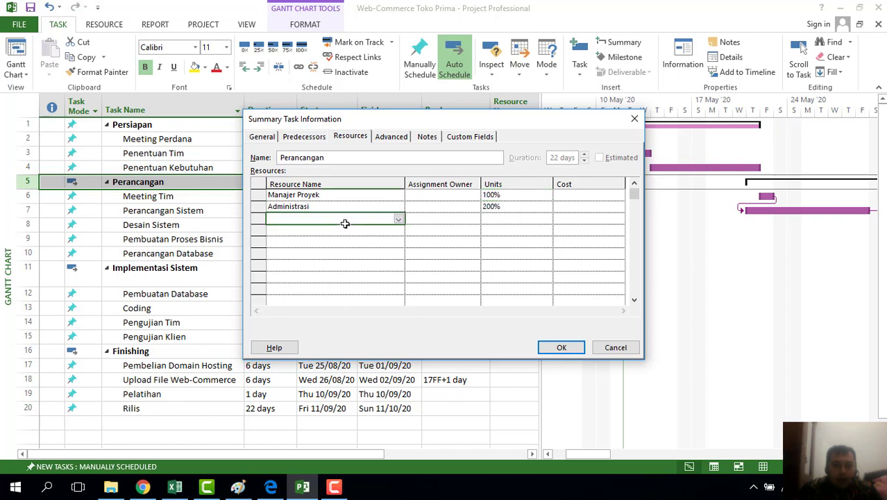
click(399, 220)
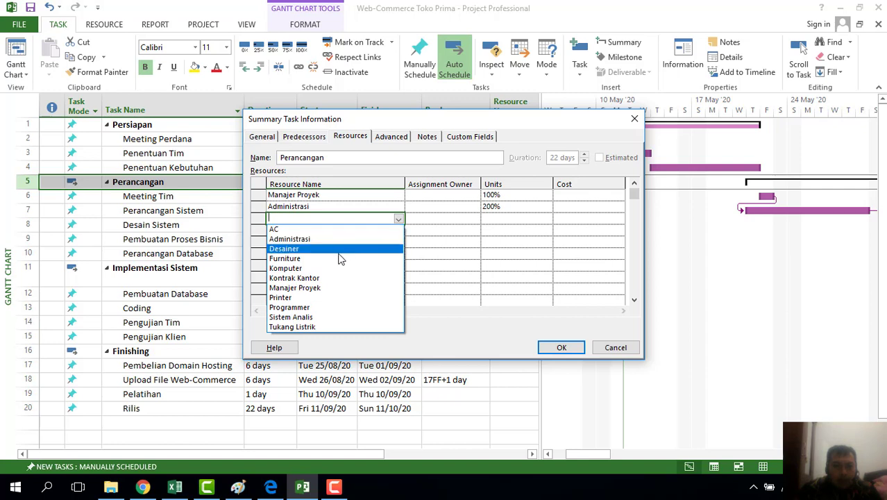
click(323, 310)
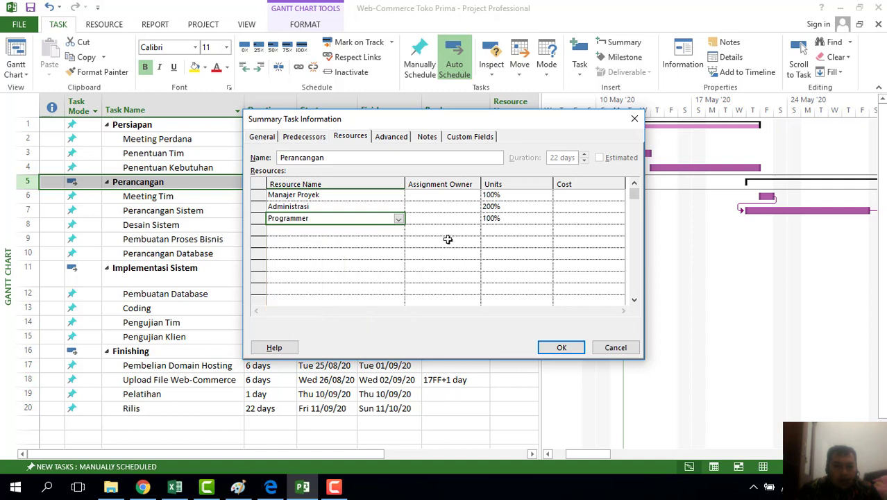
click(499, 218)
click(546, 216)
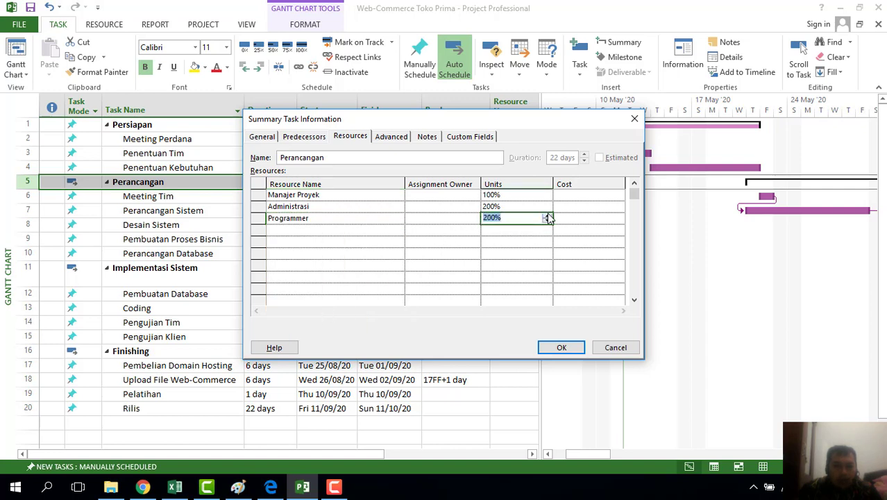
click(333, 234)
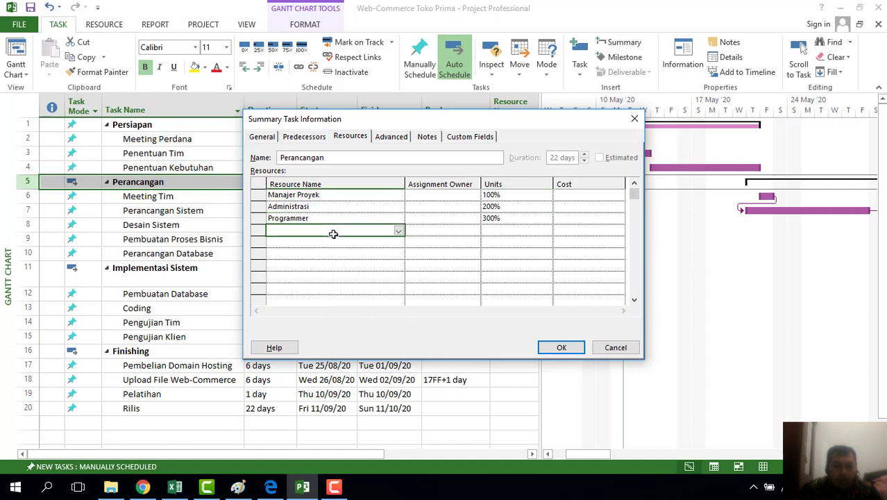
Add Sistem Analis, Desainer, and Komputer at 2 units to Perancangan
click(400, 231)
click(320, 328)
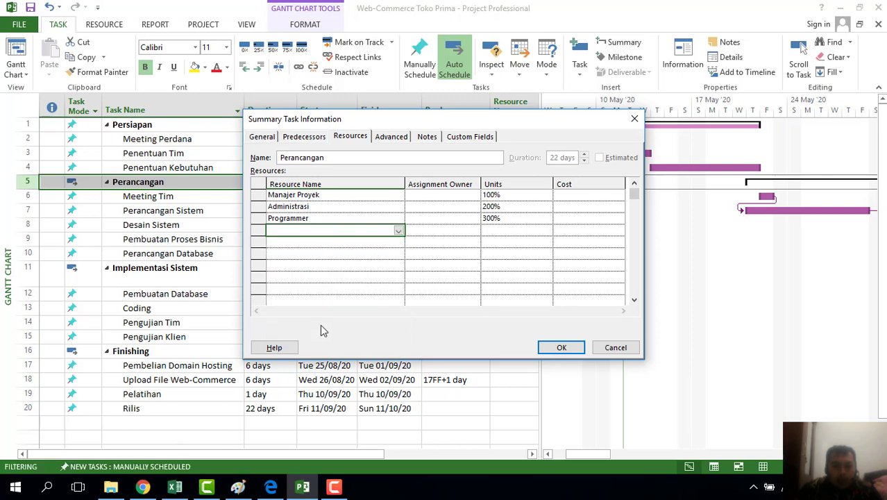
click(377, 239)
click(398, 241)
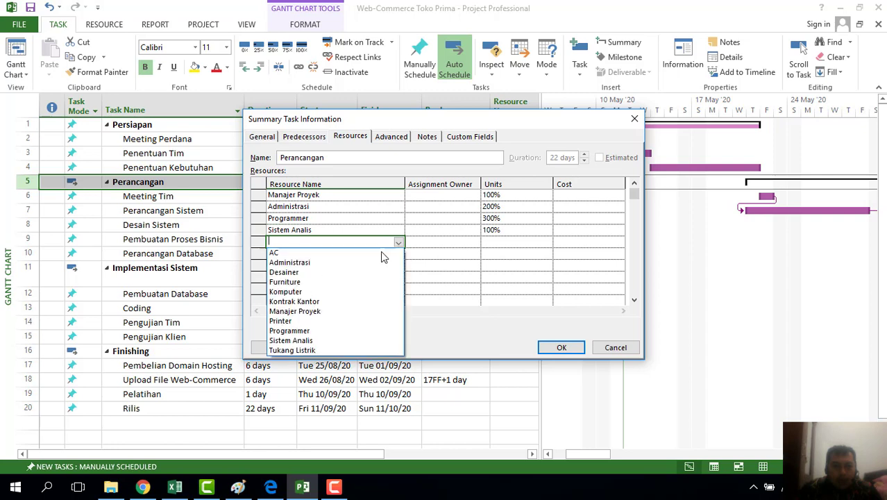
click(313, 272)
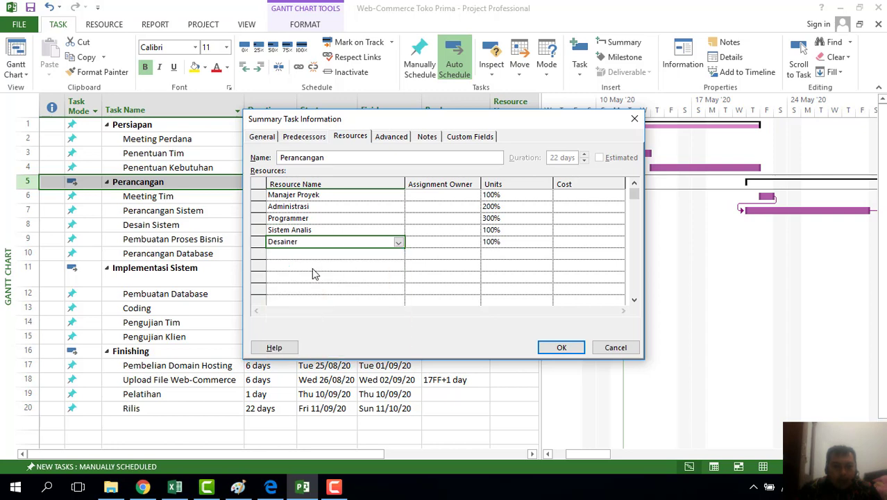
click(359, 255)
click(398, 254)
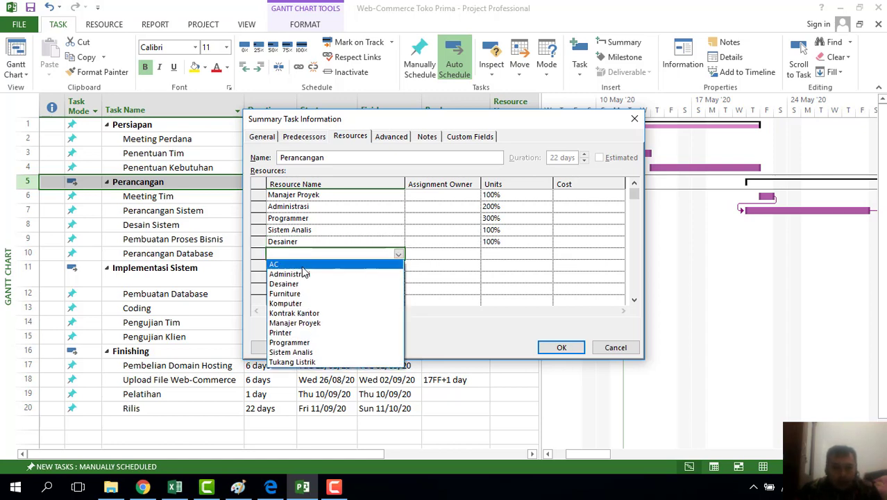
click(303, 306)
click(522, 252)
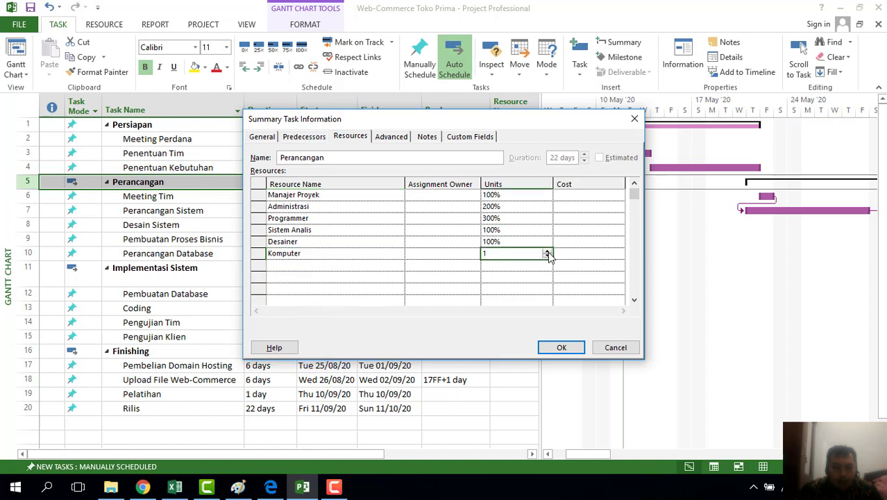
click(548, 252)
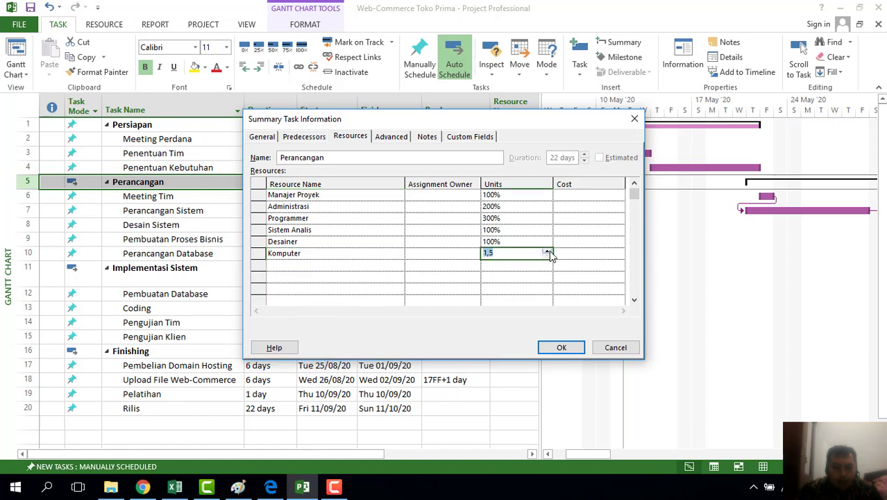
click(327, 266)
Add Furniture, Printer and AC, then confirm the Perancangan assignments with OK
click(400, 267)
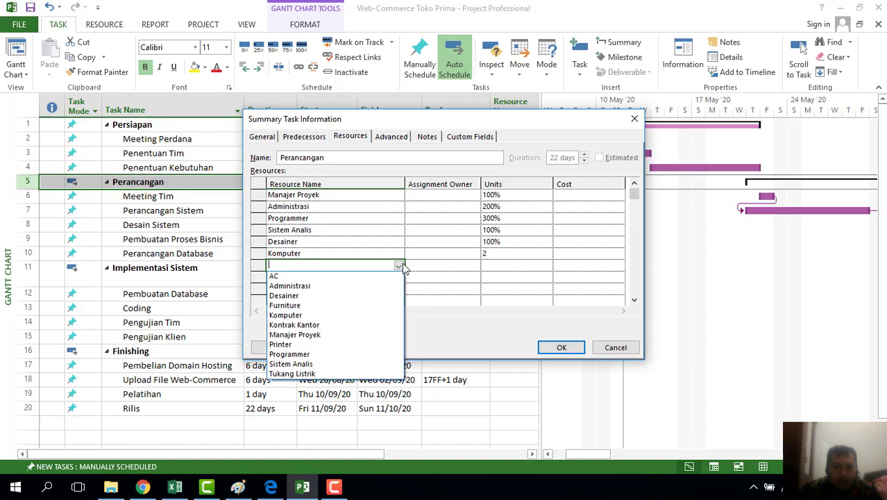
click(337, 305)
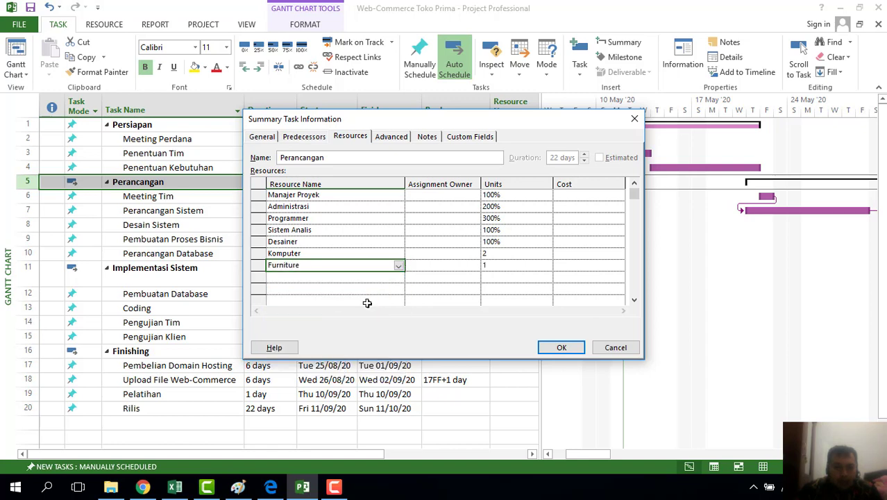
click(516, 265)
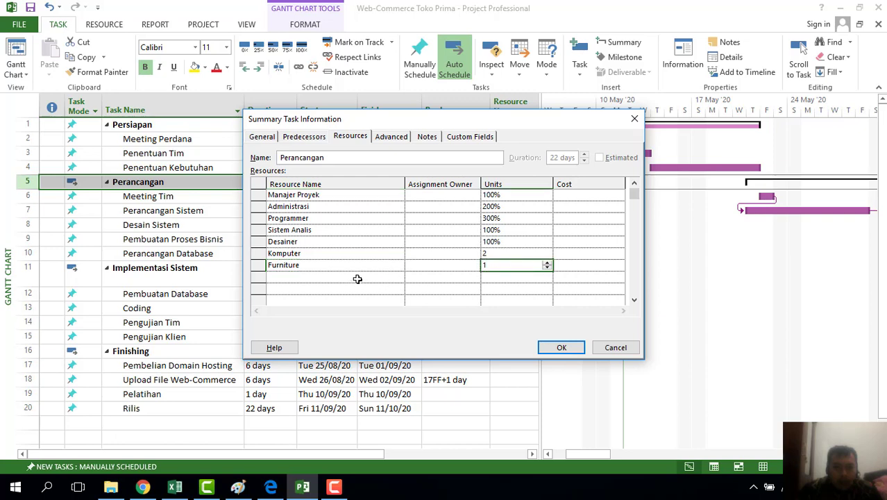
click(358, 279)
click(399, 279)
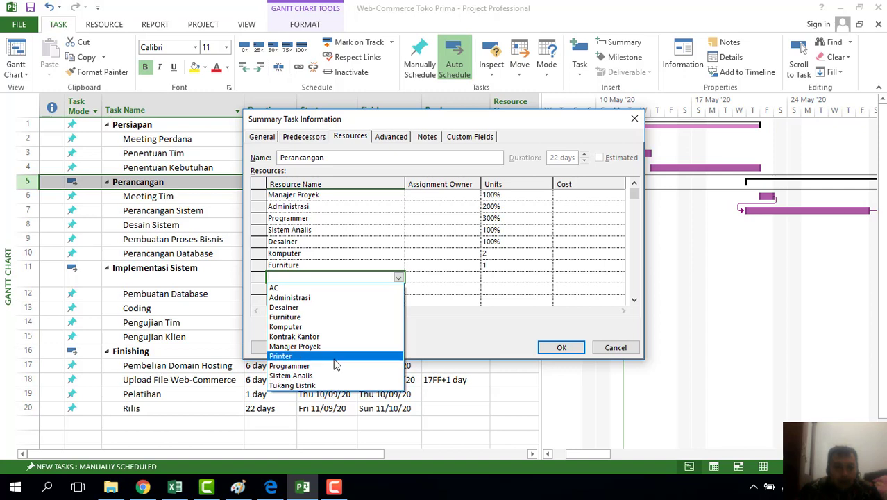
click(336, 356)
click(362, 293)
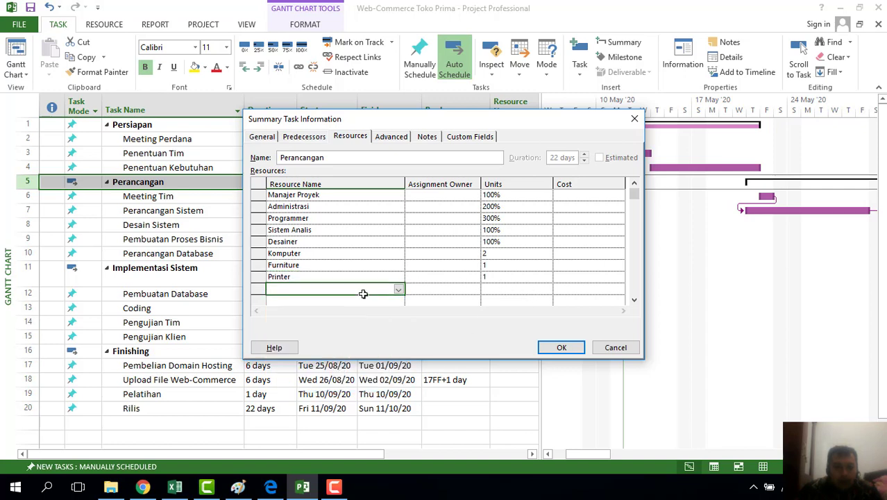
click(399, 292)
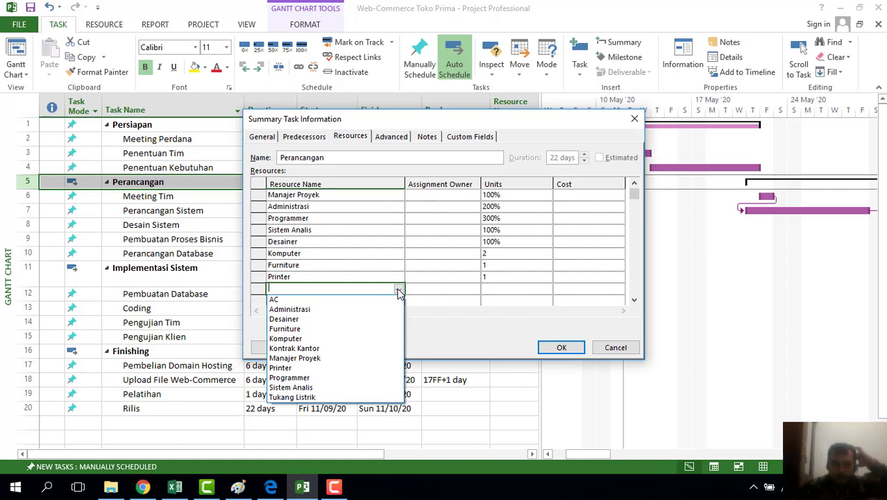
click(347, 302)
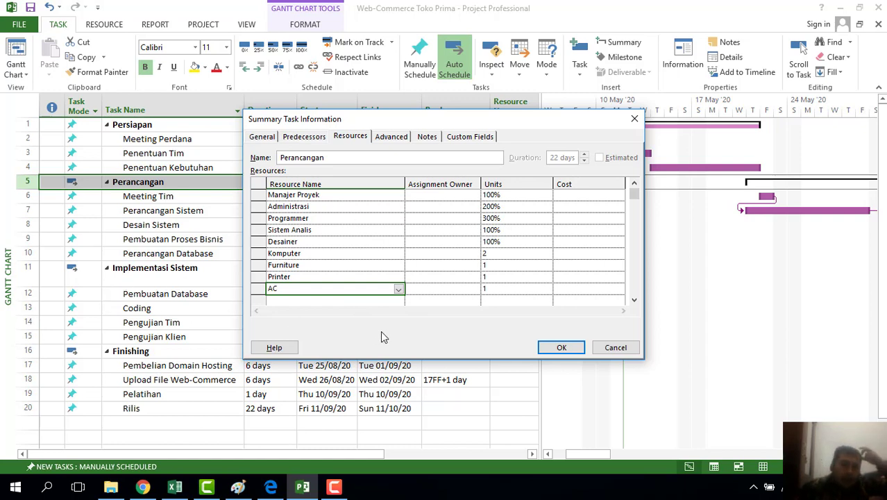
click(562, 348)
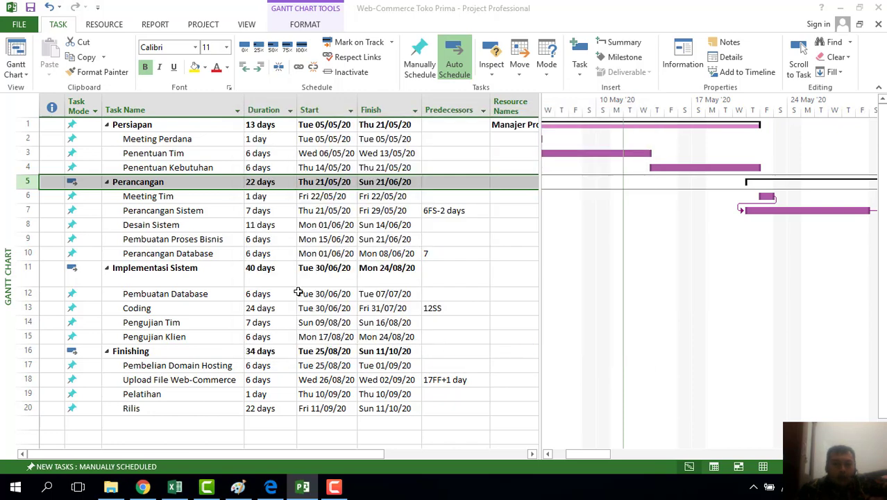
Open Implementasi Sistem's task details and assign Manajer Proyek and Programmer
click(218, 273)
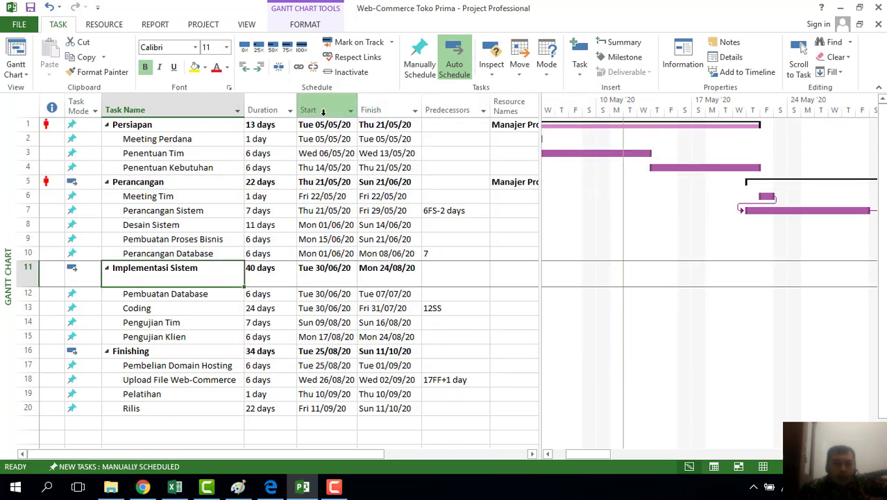
click(678, 64)
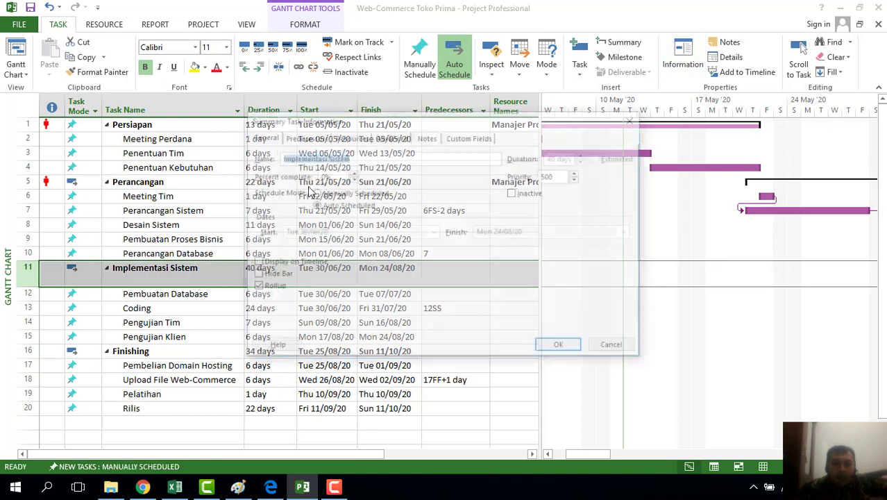
click(362, 139)
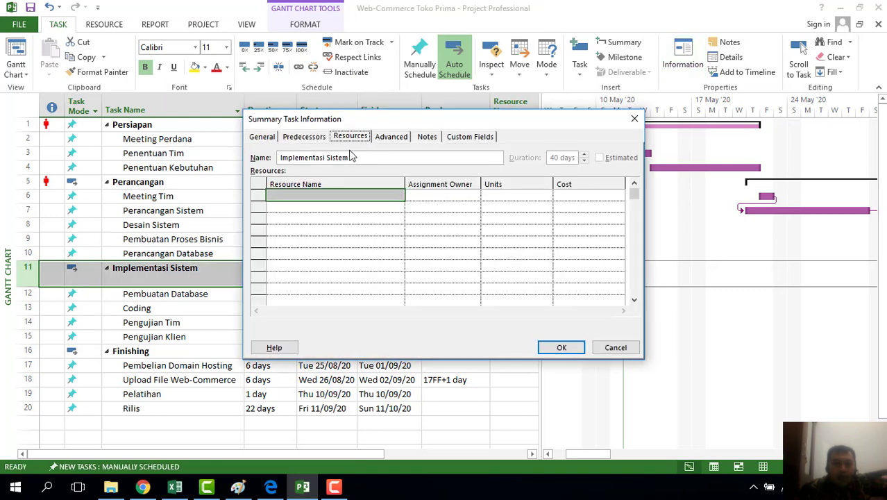
click(373, 193)
click(399, 198)
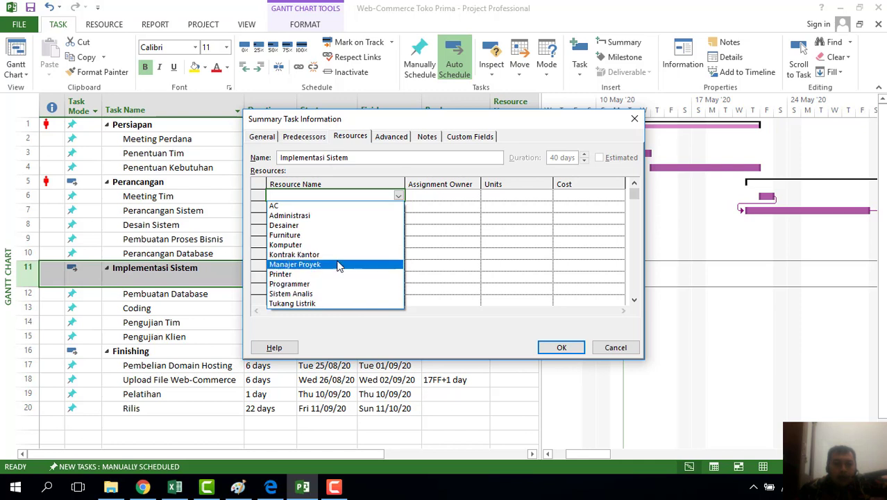
click(336, 265)
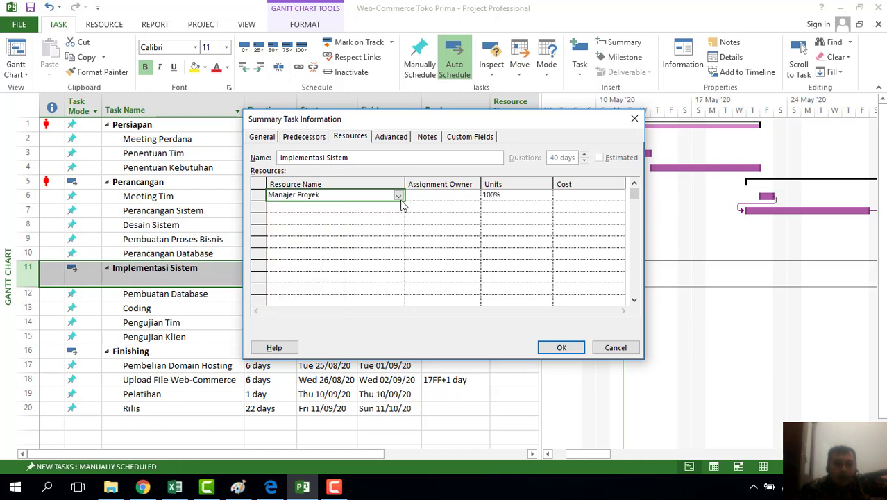
click(387, 204)
click(399, 208)
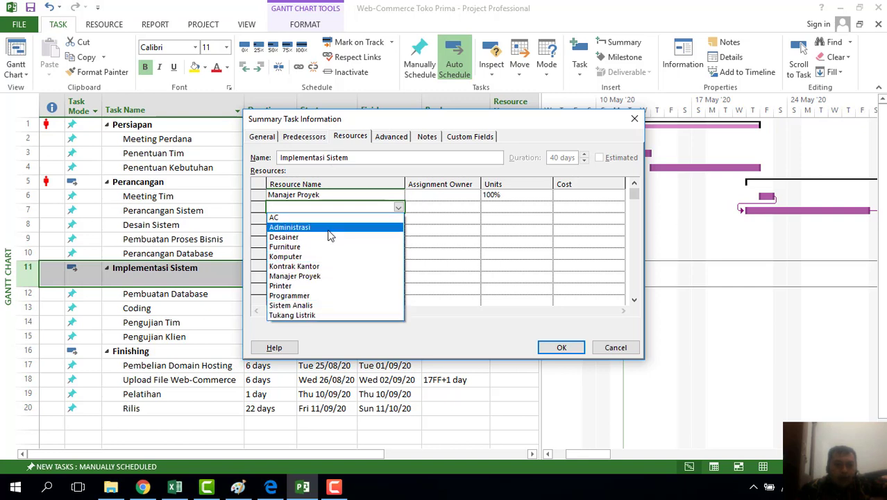
click(325, 297)
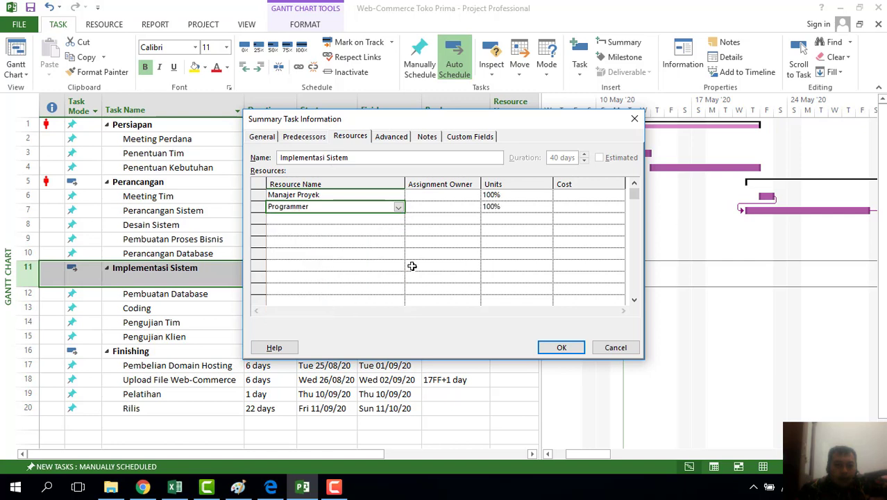
Add Sistem Analis and raise Programmer's units to 300%
click(382, 219)
click(397, 220)
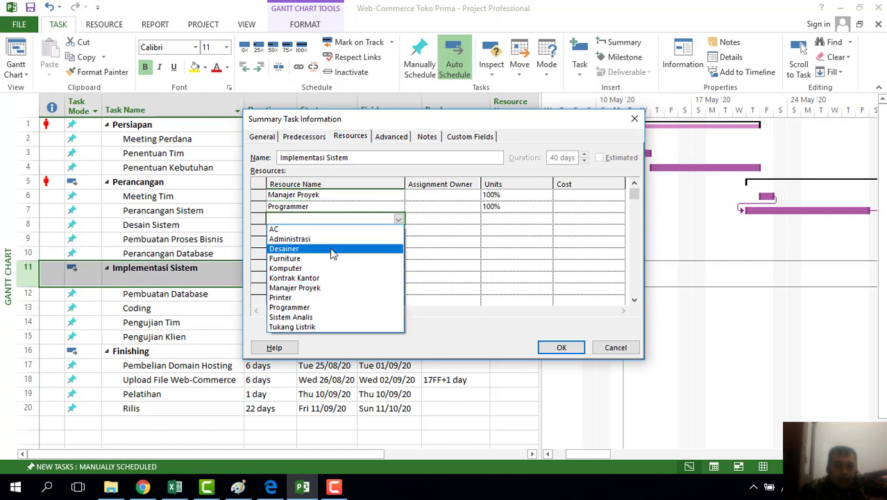
key(Up)
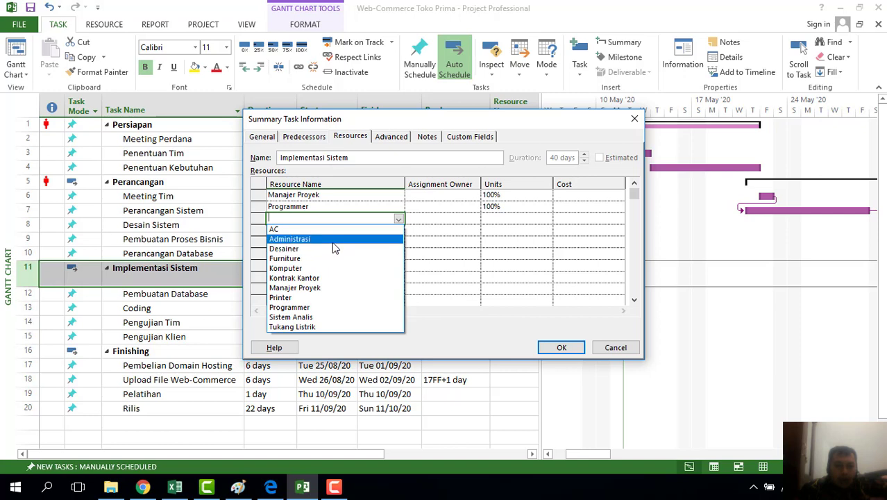
click(331, 318)
click(396, 232)
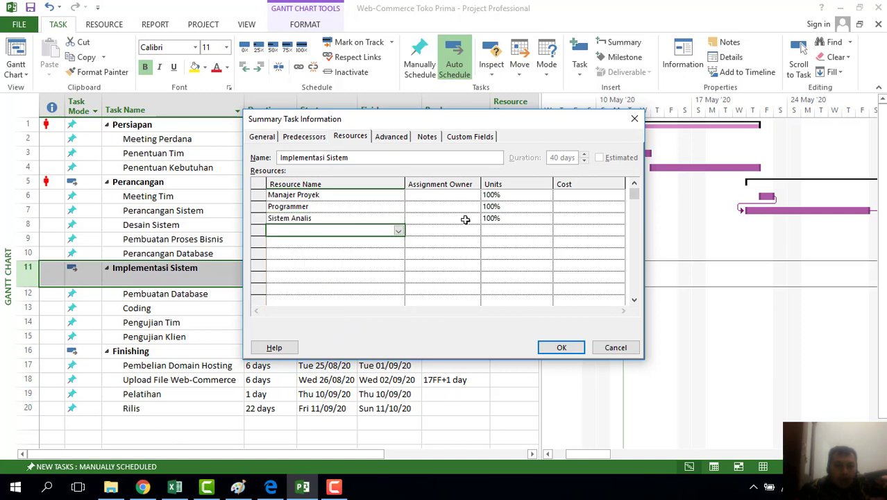
click(513, 206)
click(545, 204)
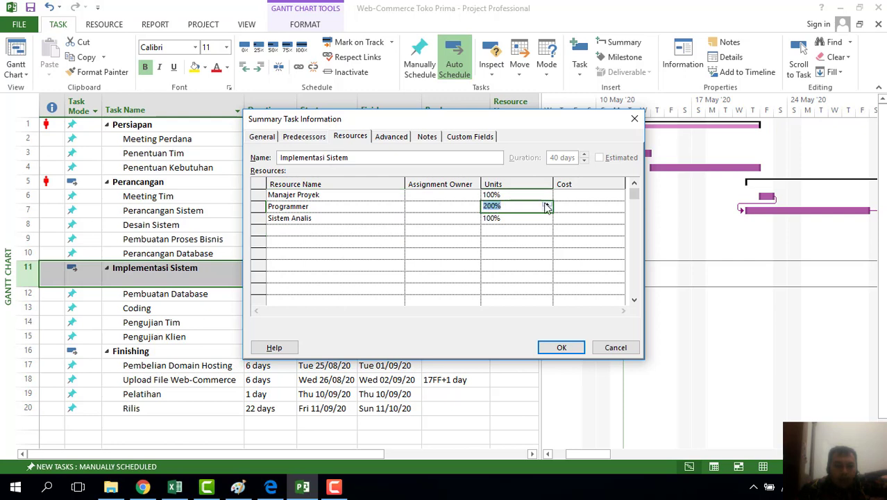
click(375, 229)
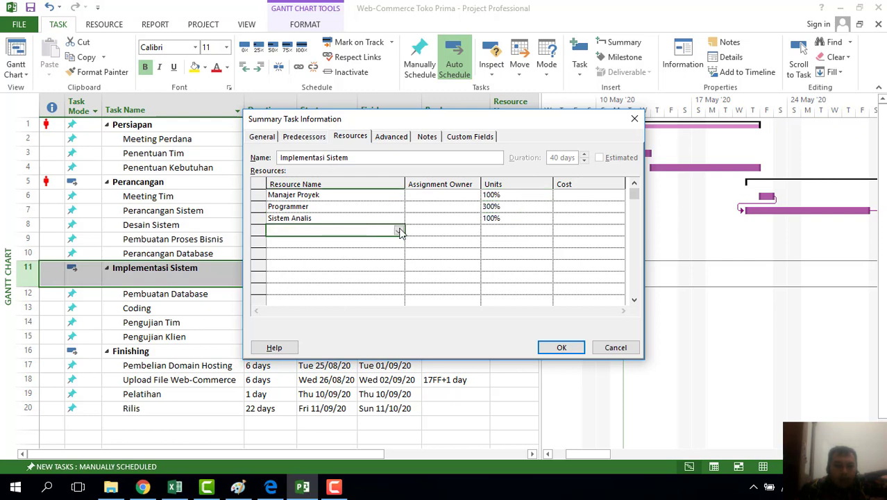
click(399, 229)
Add Administrasi at 200% units and add Desainer
click(337, 252)
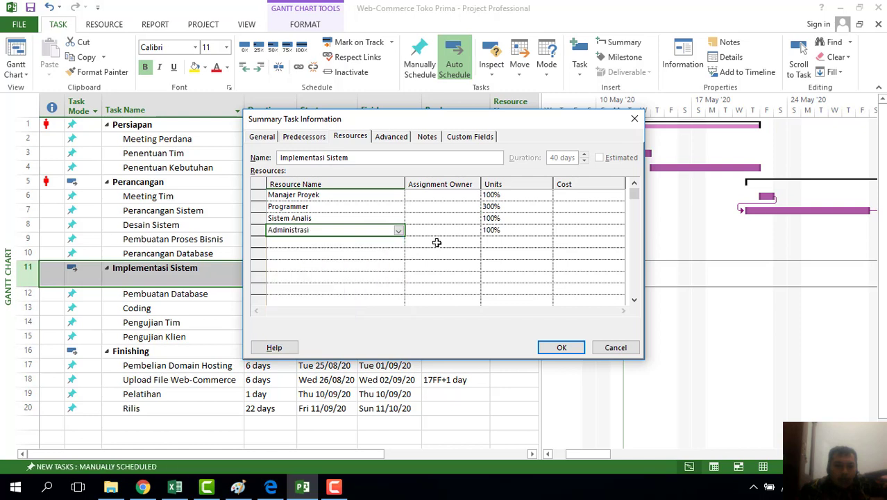
click(514, 234)
click(547, 227)
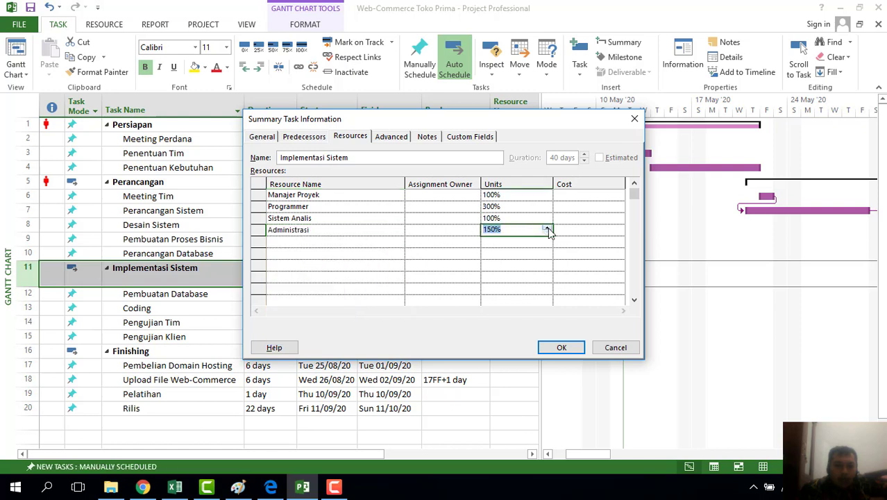
click(548, 227)
click(350, 240)
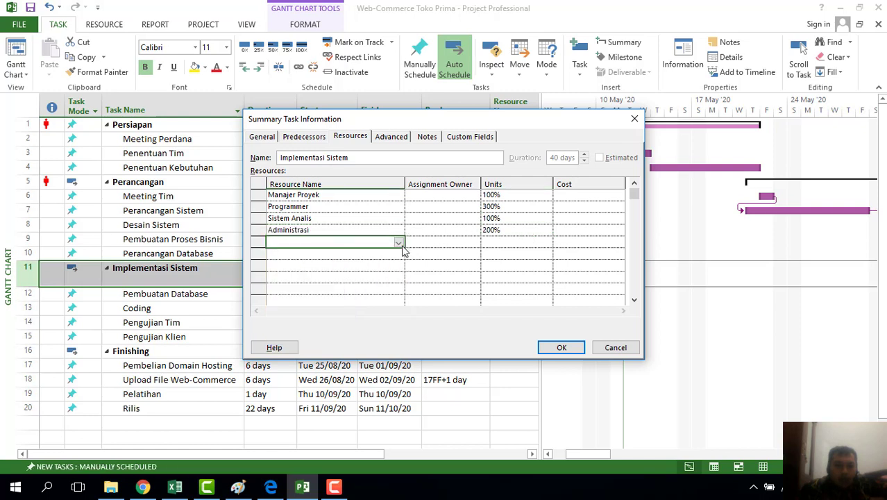
click(400, 244)
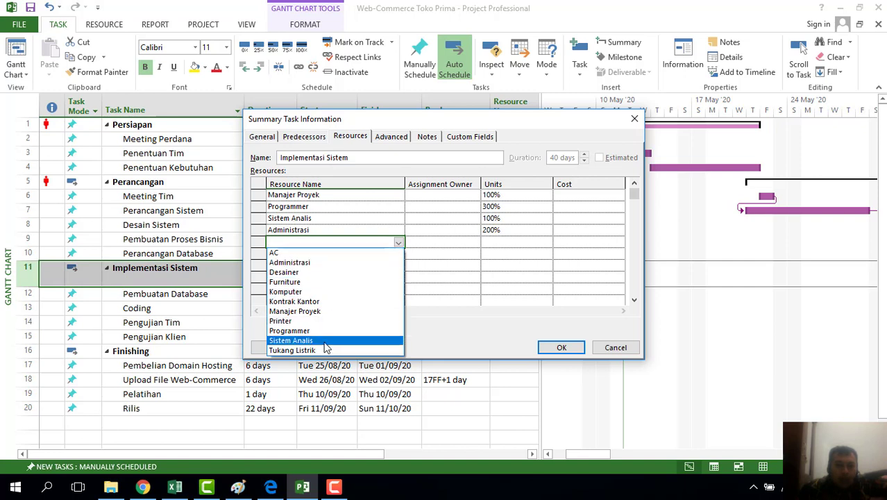
click(316, 272)
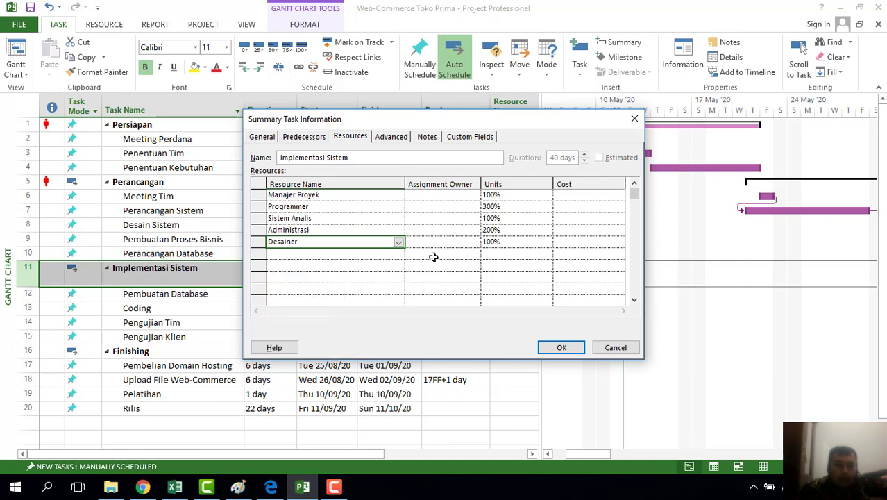
Add Tukang Listrik, Komputer and Furniture to Implementasi Sistem's resources
click(363, 256)
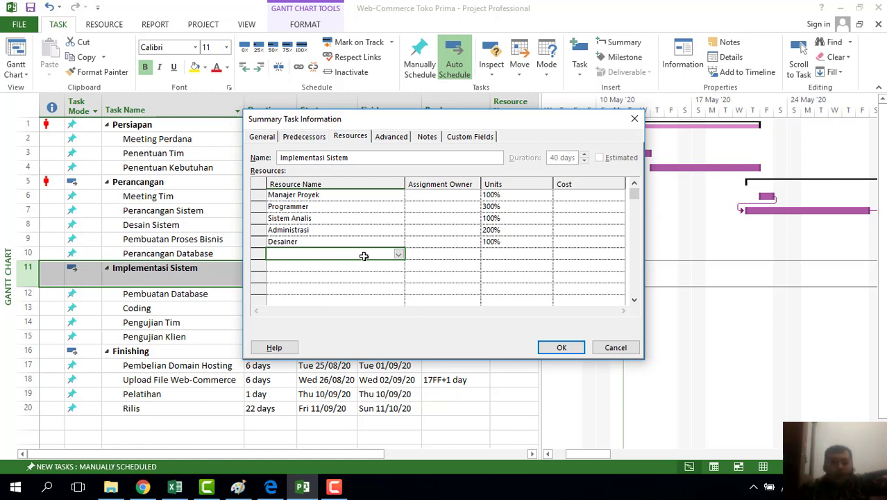
click(400, 255)
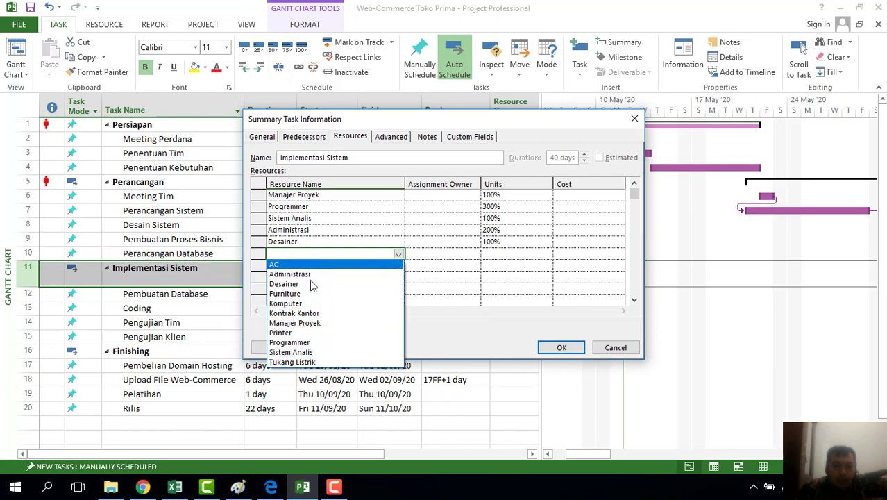
click(292, 362)
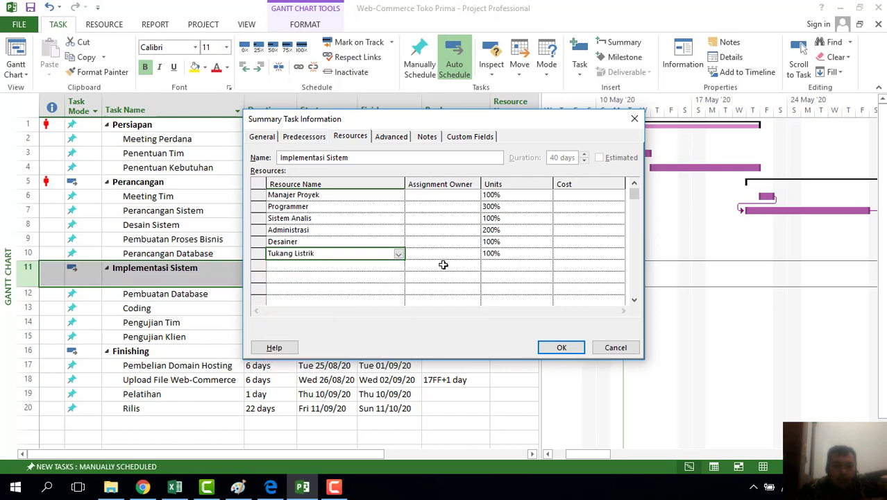
click(343, 267)
click(400, 269)
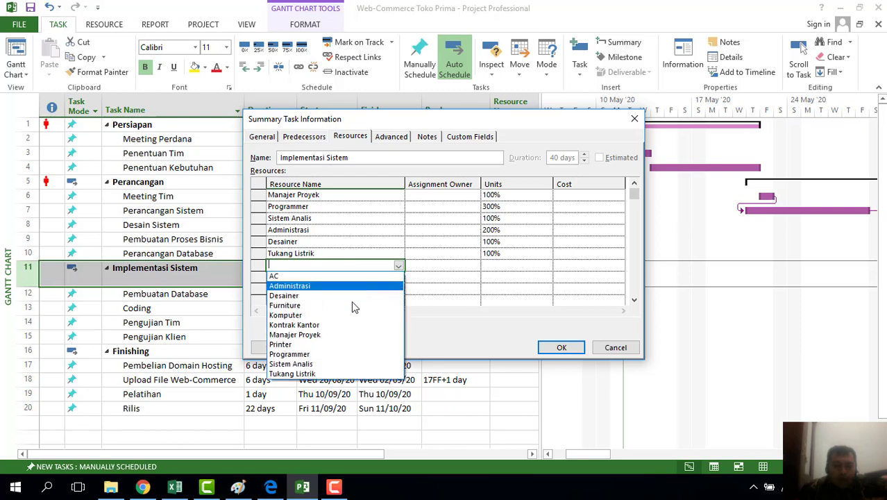
click(339, 316)
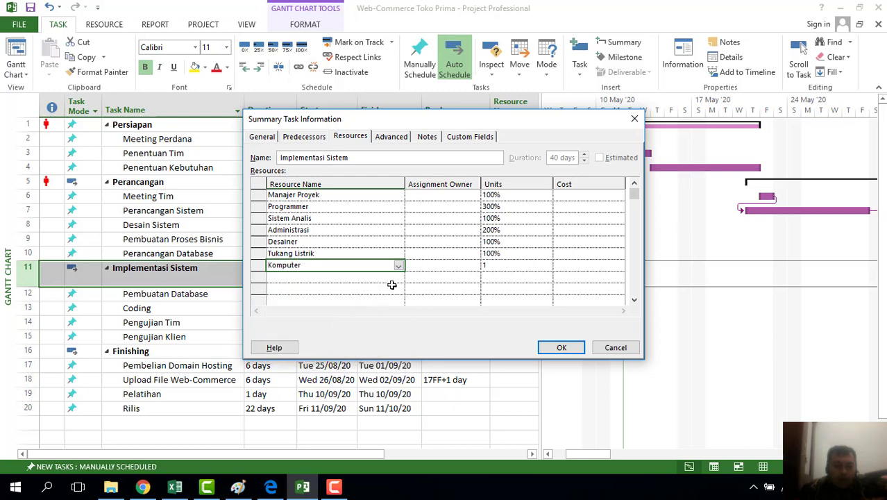
click(395, 278)
click(398, 277)
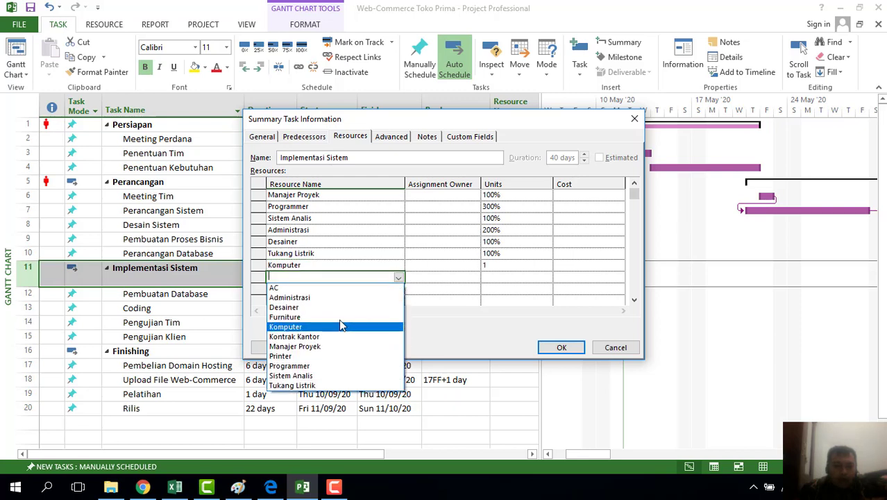
click(340, 317)
Add AC and confirm the nine Implementasi Sistem assignments
click(396, 290)
click(398, 290)
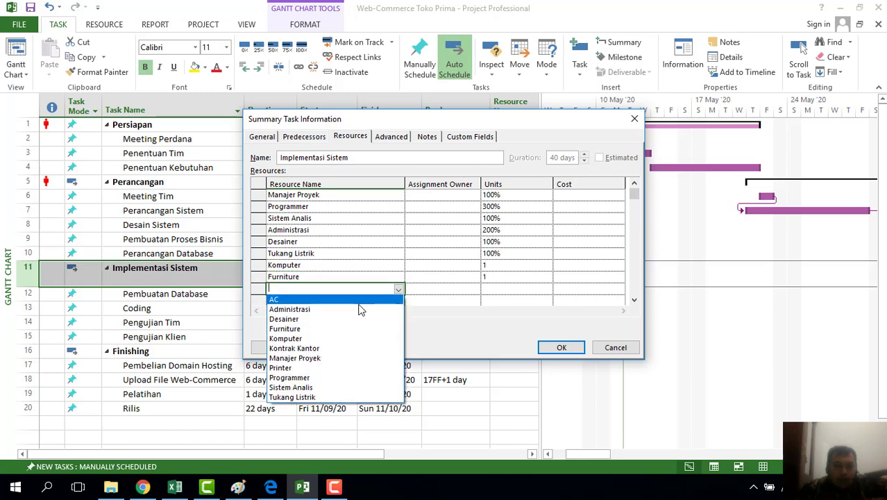
click(333, 299)
click(341, 302)
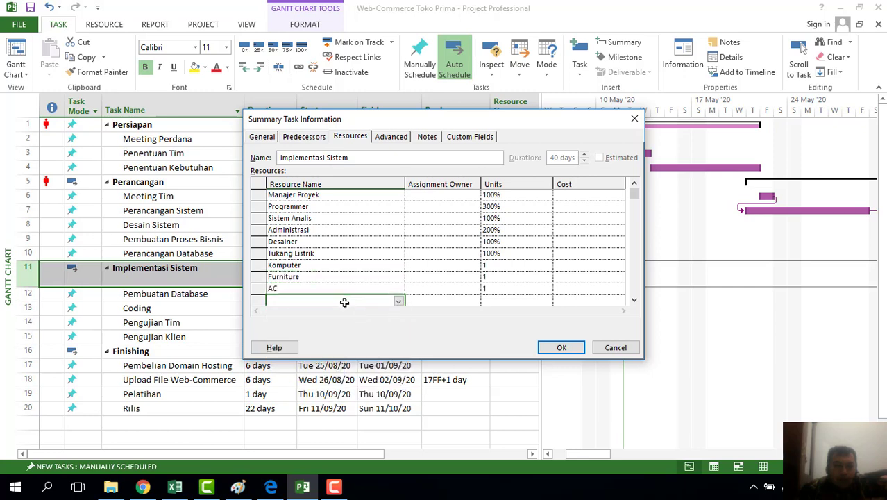
click(400, 301)
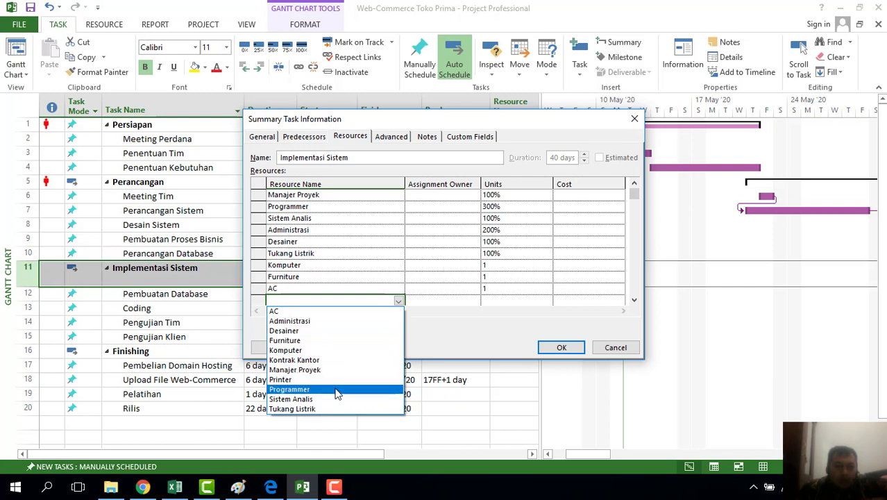
click(573, 351)
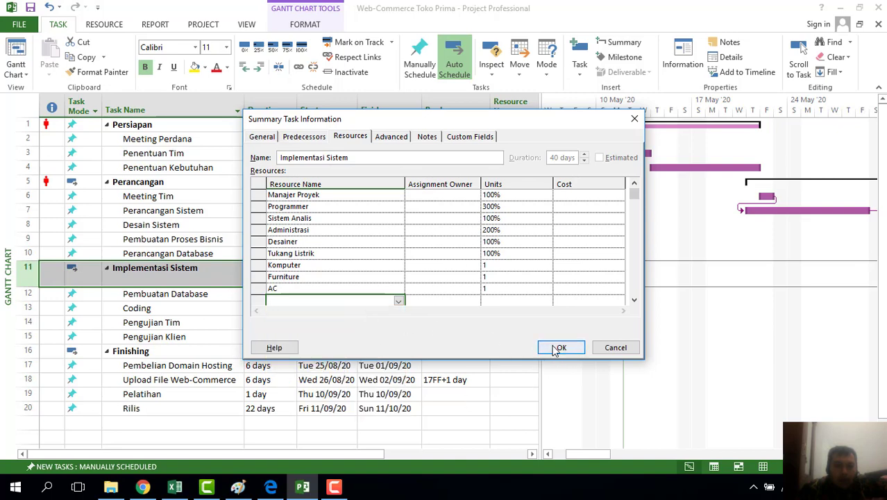
click(572, 349)
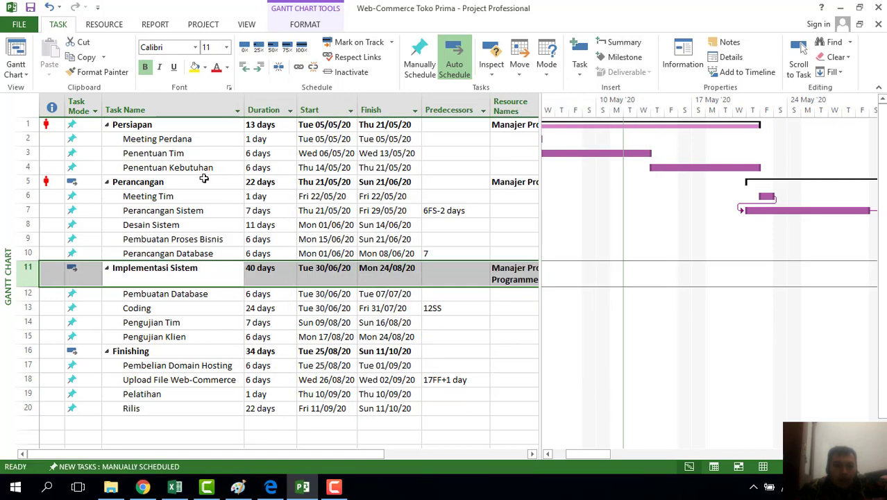
Add Kontrak Kantor at 1 unit to Persiapan's resources and confirm
click(206, 126)
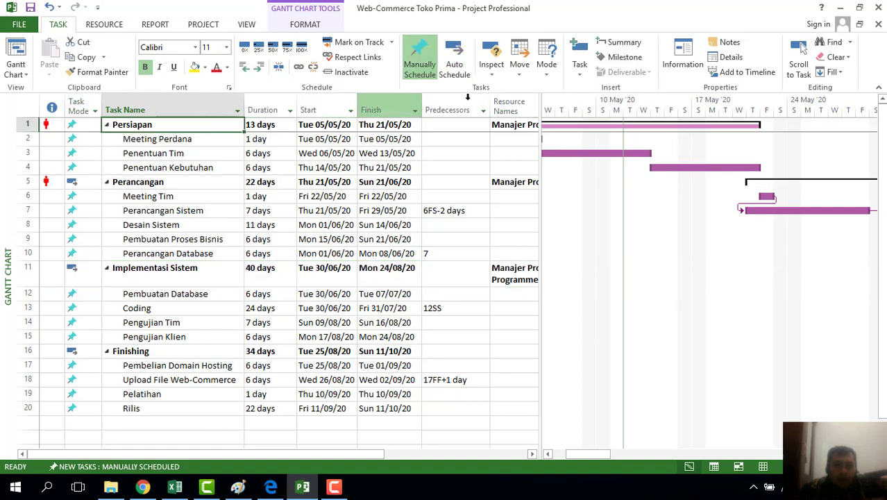
click(683, 59)
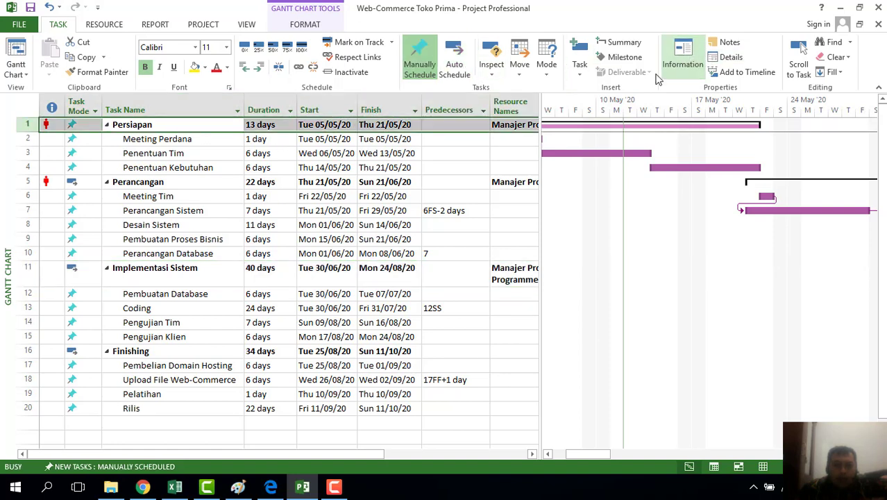
click(355, 140)
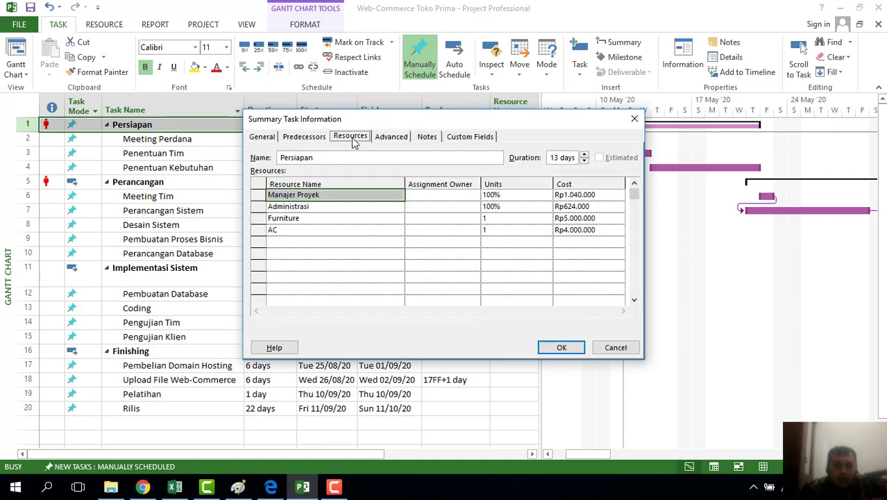
click(291, 240)
click(399, 242)
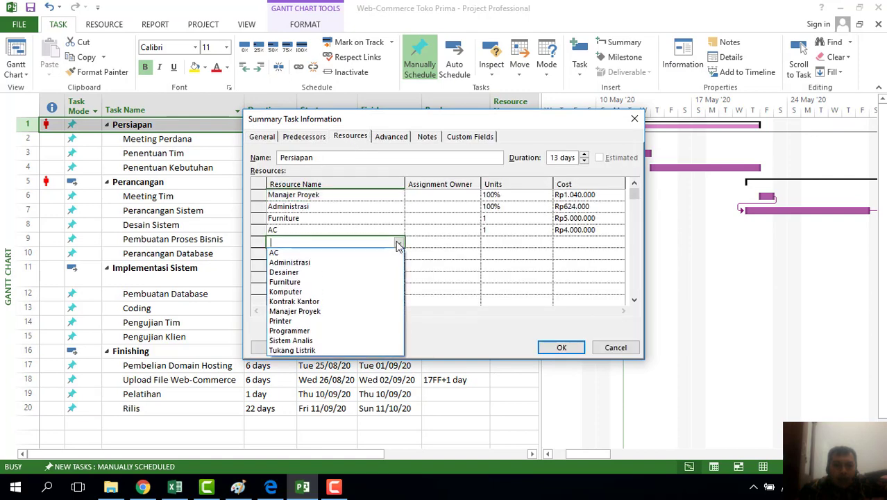
click(317, 305)
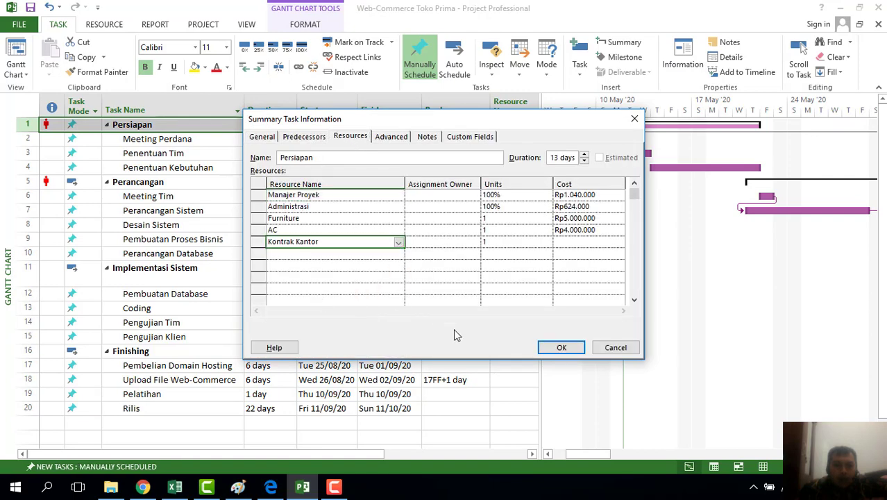
click(561, 347)
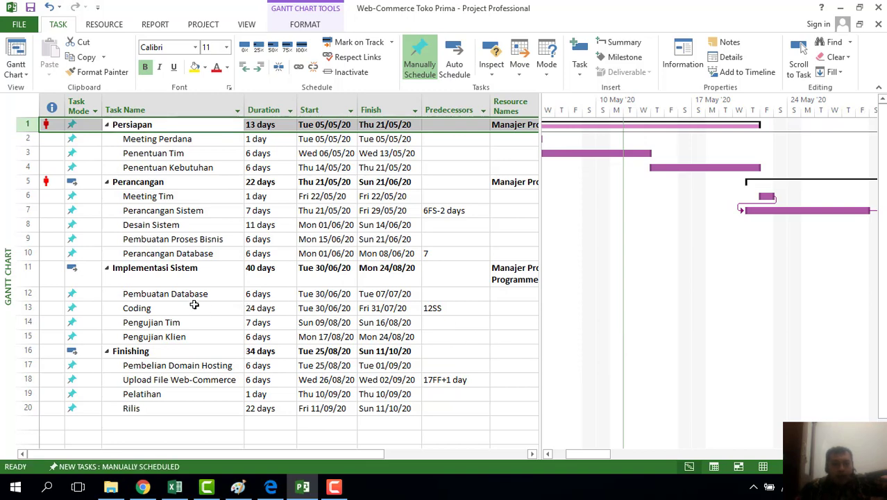
click(161, 274)
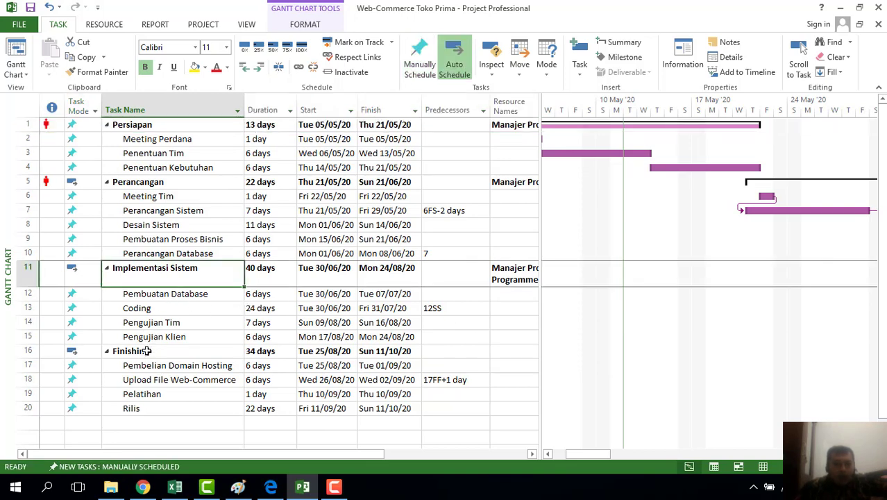
Open Finishing's task details and assign Manajer Proyek and Programmer
click(227, 349)
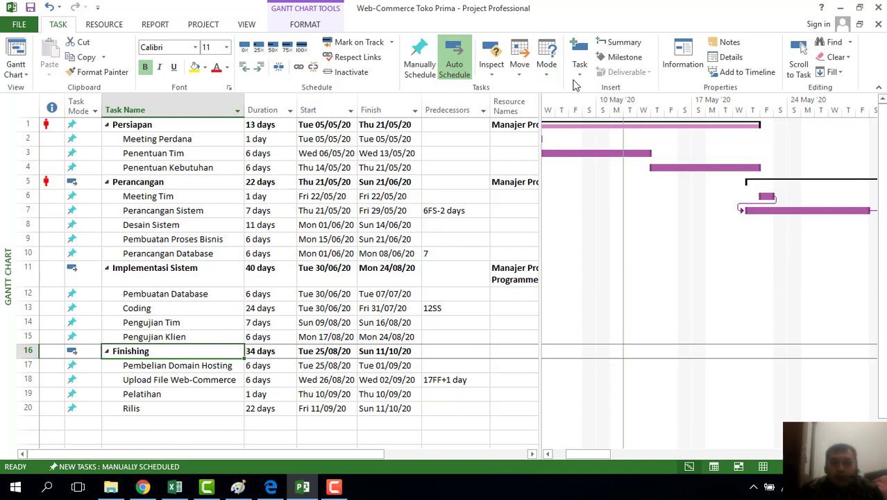
click(683, 53)
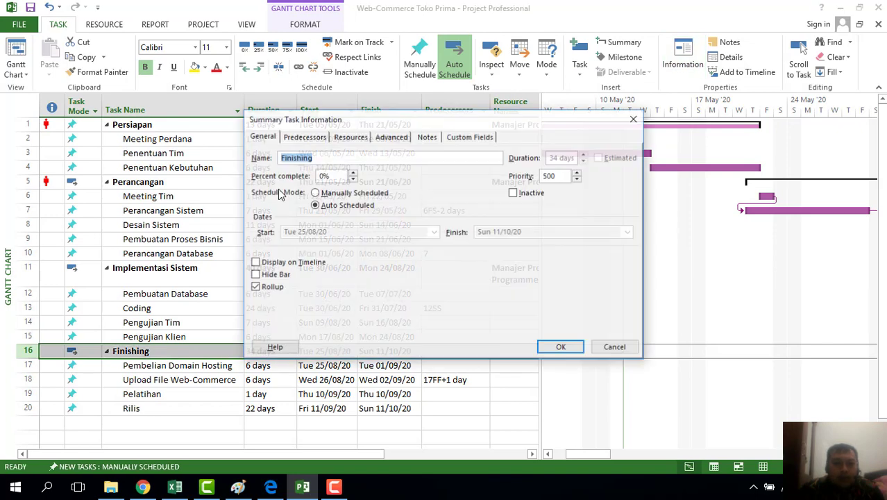
click(353, 136)
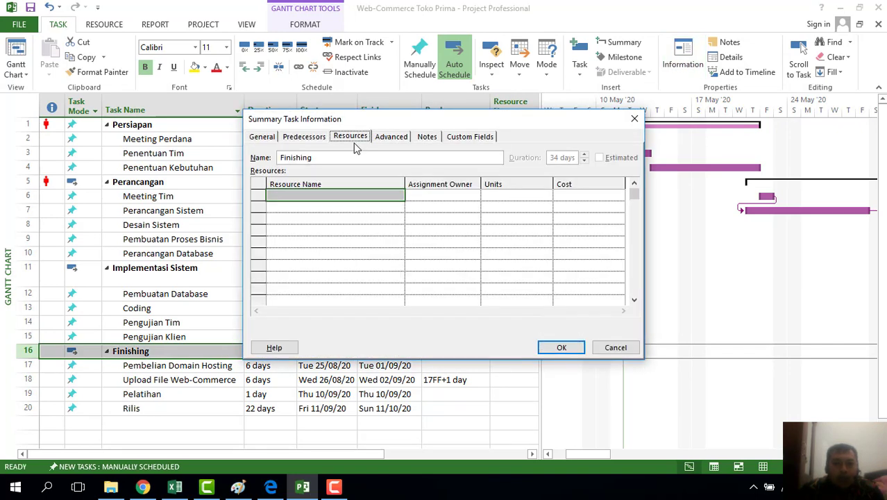
click(358, 202)
click(398, 196)
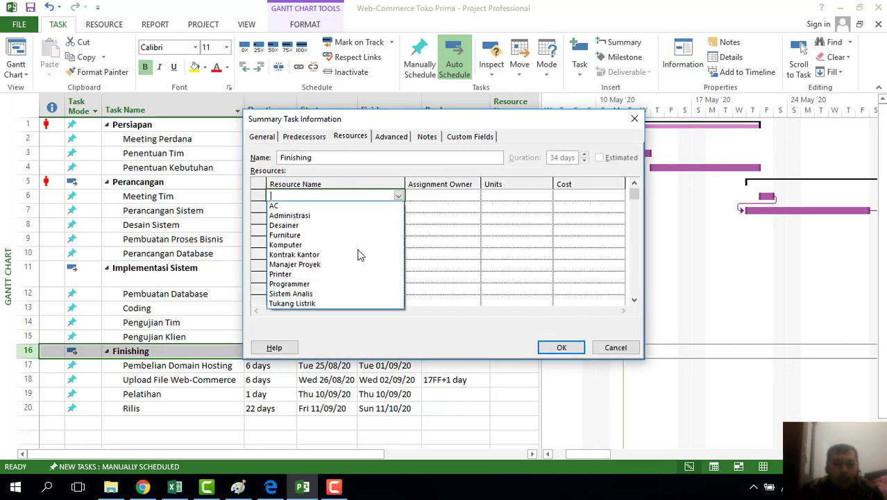
click(354, 265)
click(351, 207)
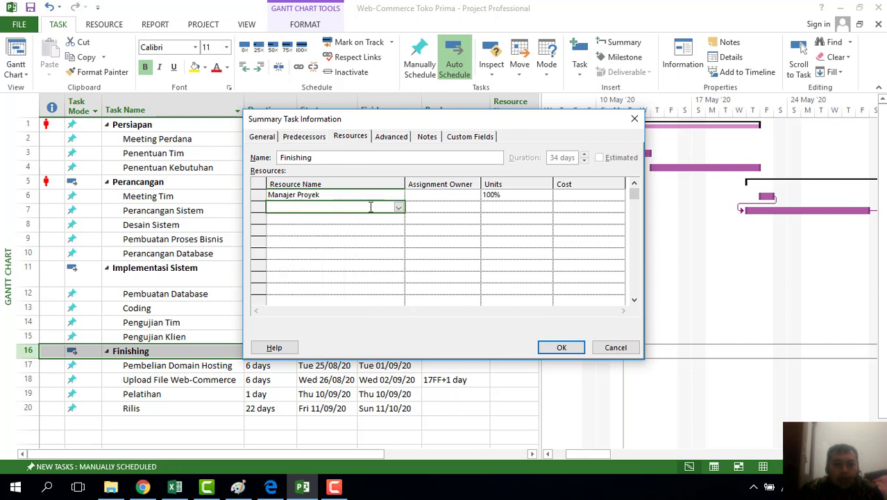
click(399, 209)
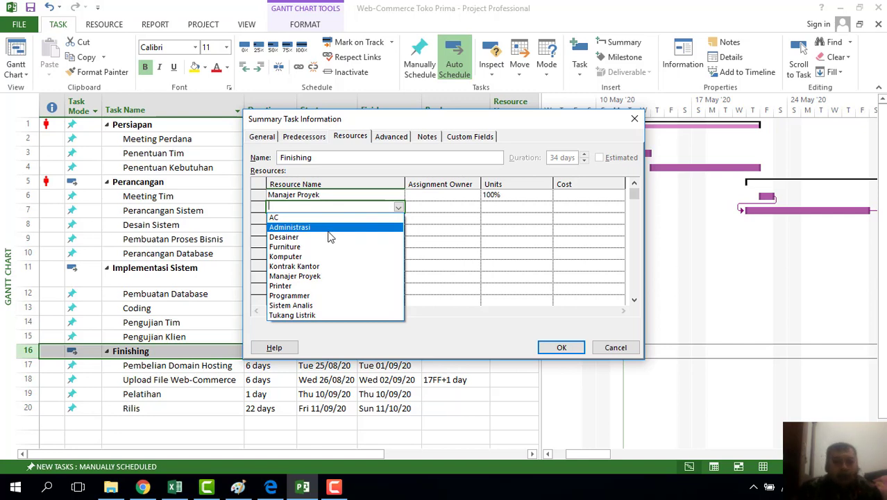
click(316, 296)
Set Programmer to 300% and add Sistem Analis in place of Desainer
click(536, 213)
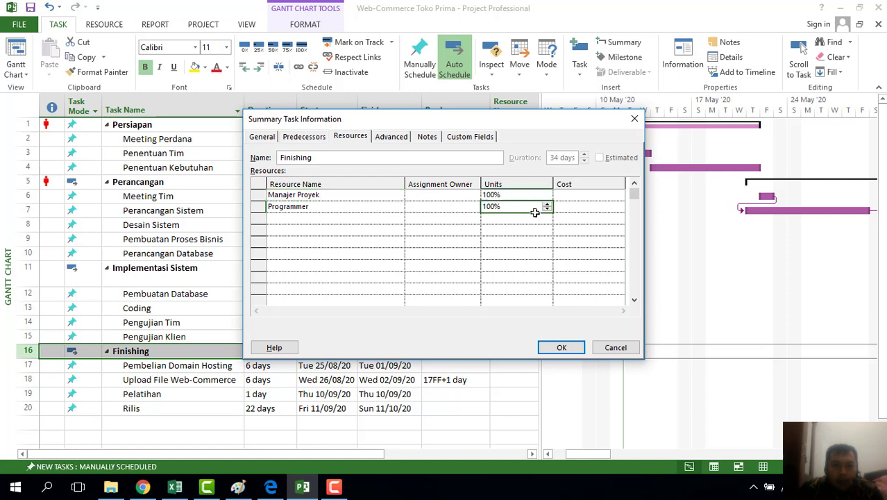
click(547, 205)
click(359, 218)
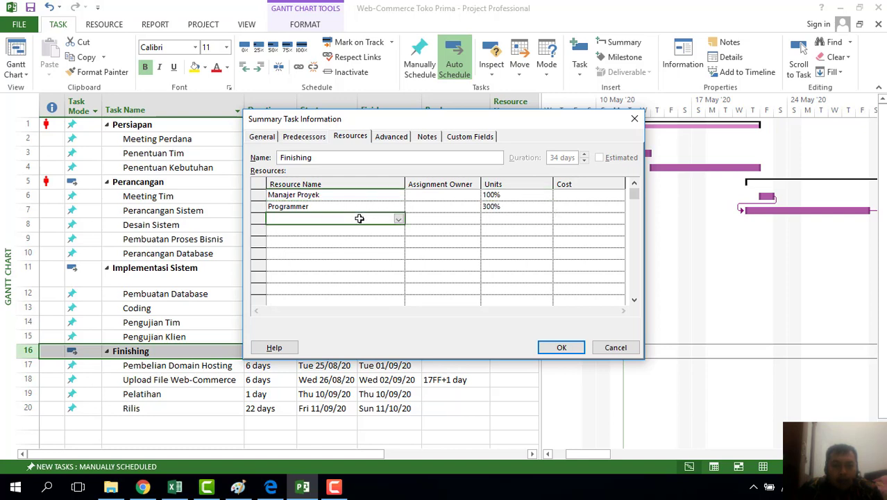
click(399, 220)
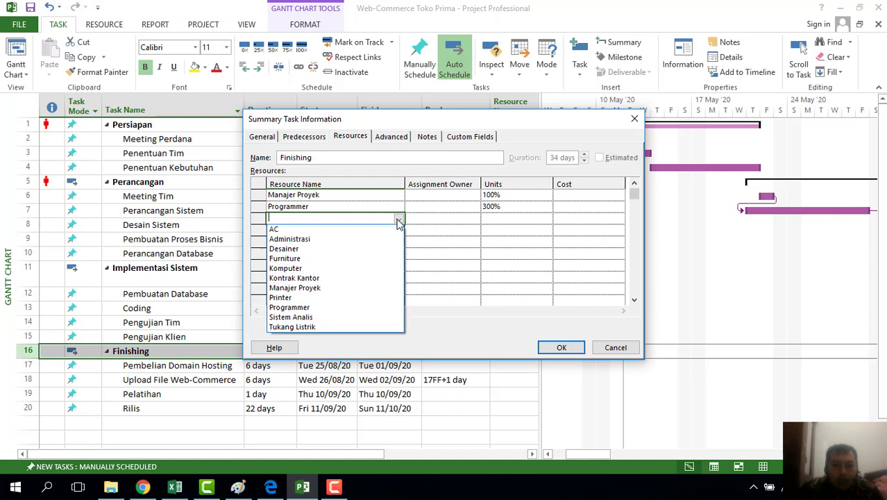
click(303, 249)
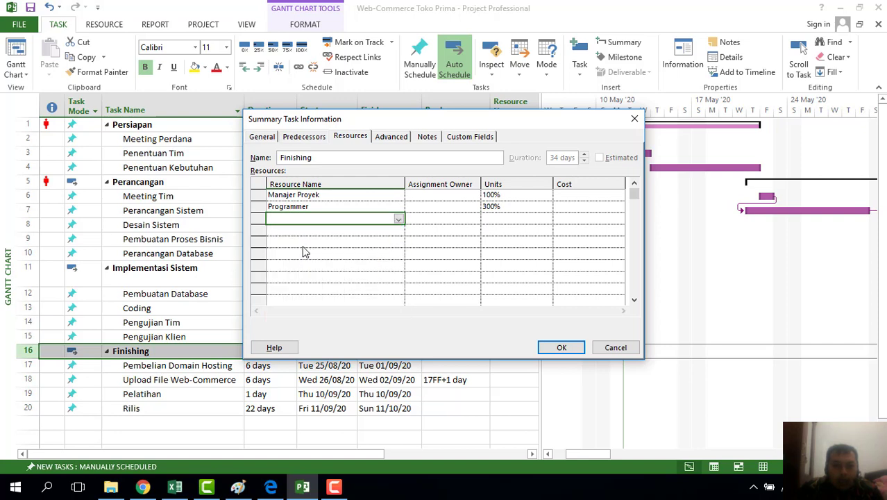
click(401, 219)
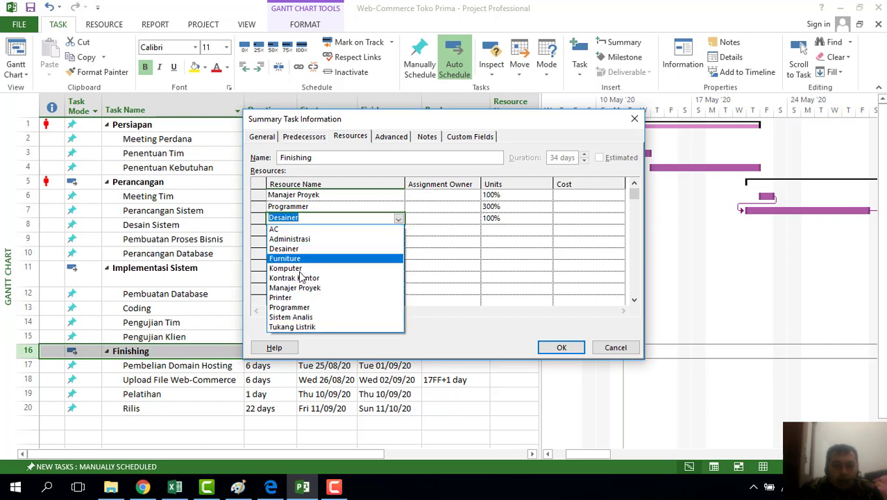
click(306, 316)
Add Komputer and Furniture to Finishing's resources
click(332, 232)
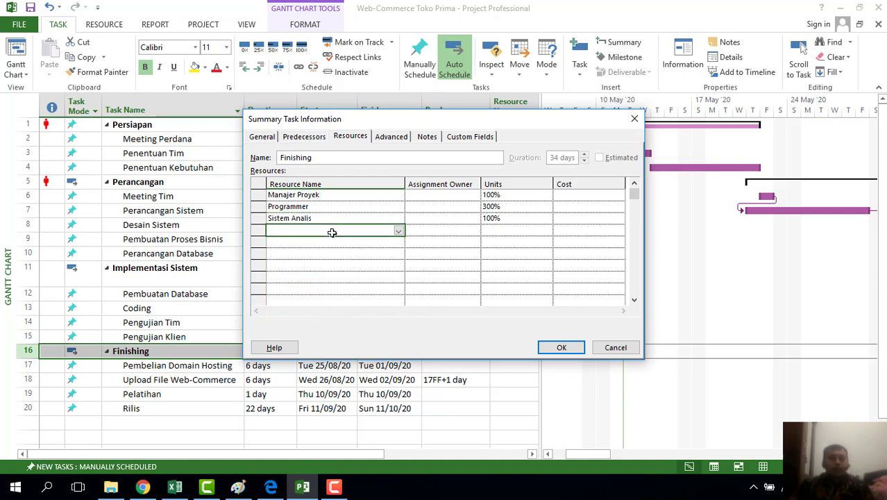
click(398, 231)
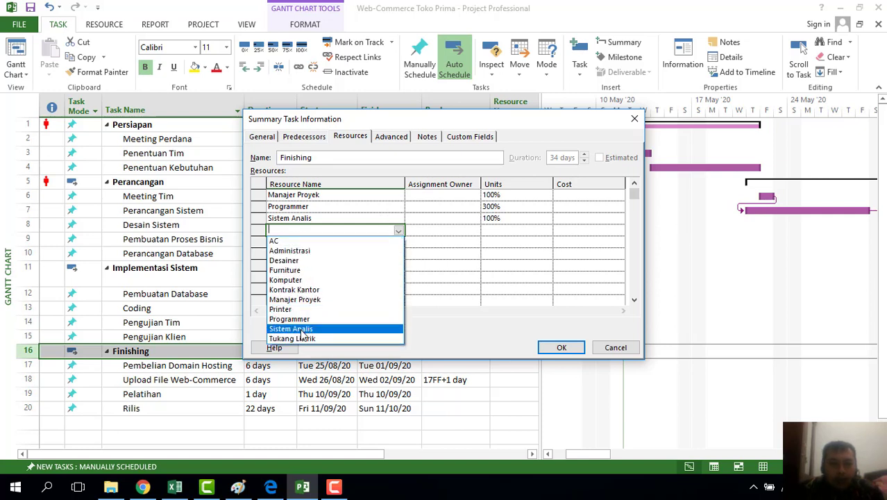
click(309, 280)
click(341, 243)
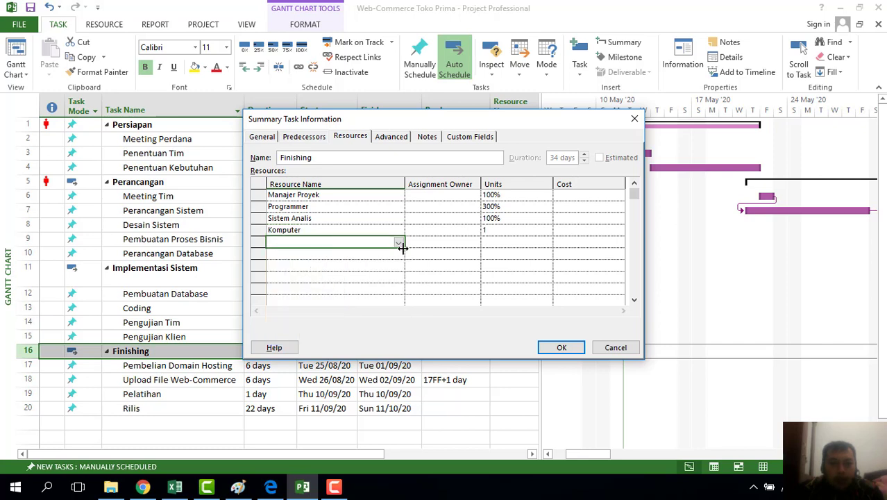
click(399, 242)
click(318, 279)
Add AC, set Komputer to 2 units, and confirm Finishing's assignments
click(334, 253)
click(398, 254)
click(354, 267)
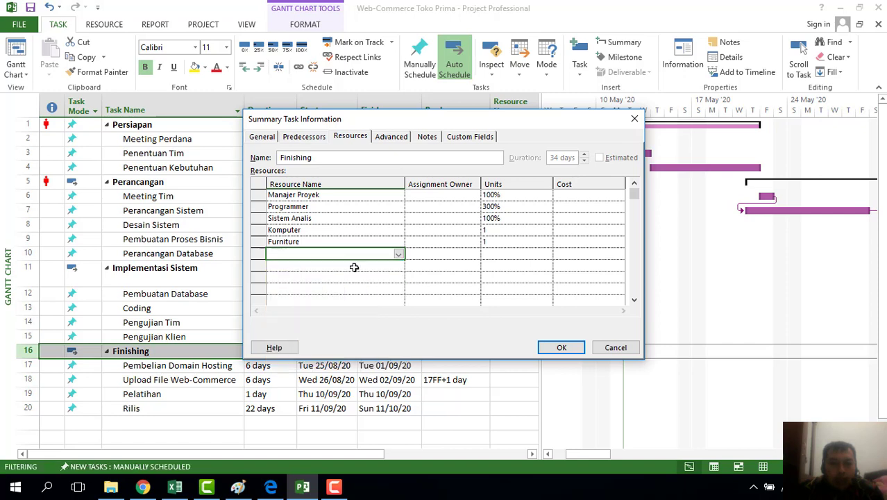
text(AC)
click(505, 230)
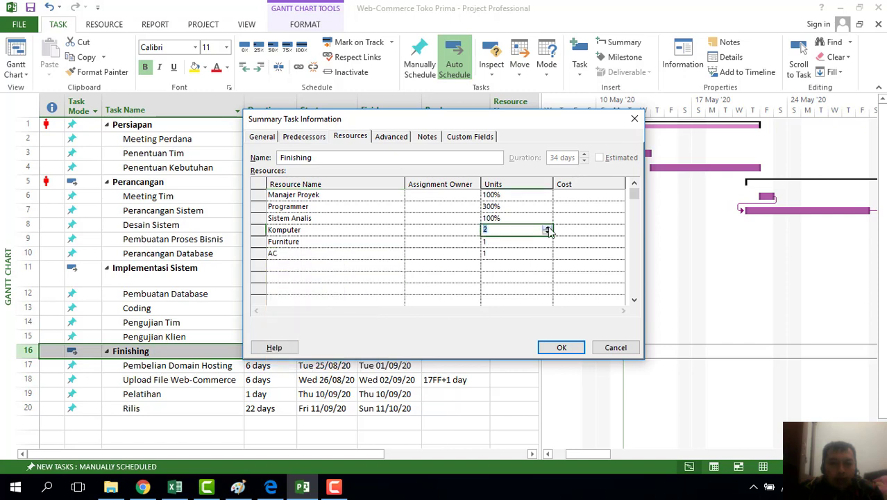
click(340, 266)
click(399, 266)
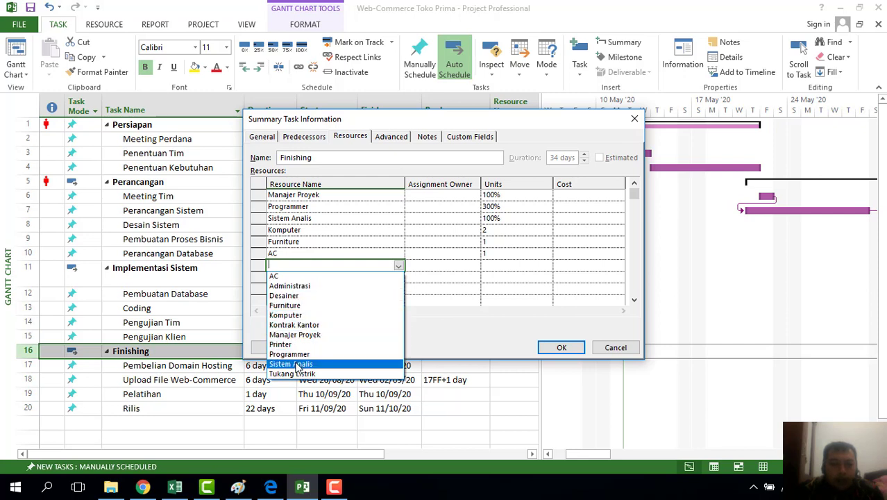
click(368, 233)
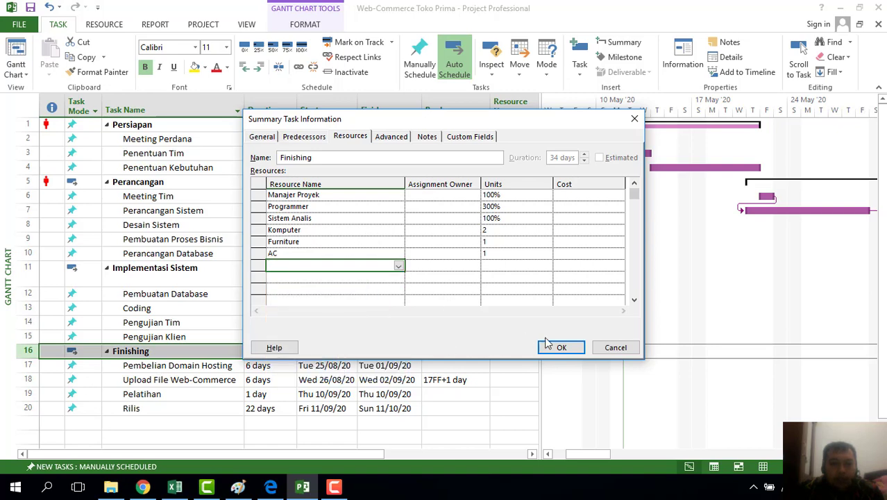
click(570, 346)
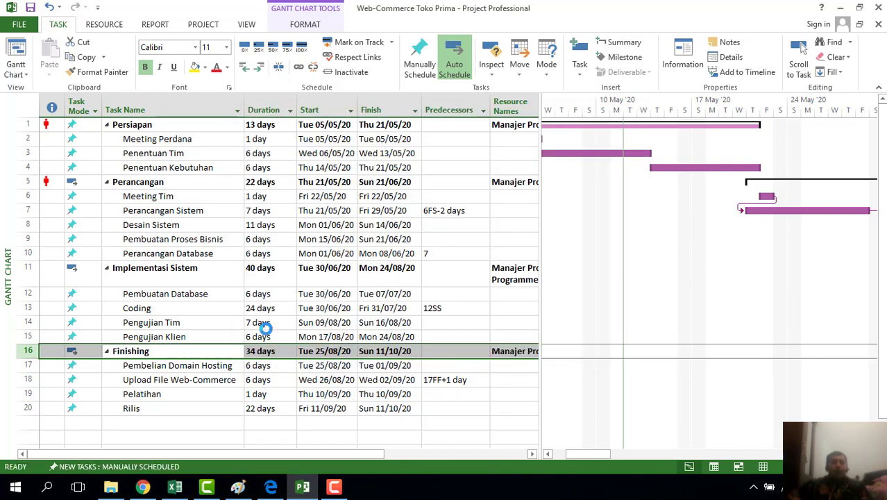
click(52, 124)
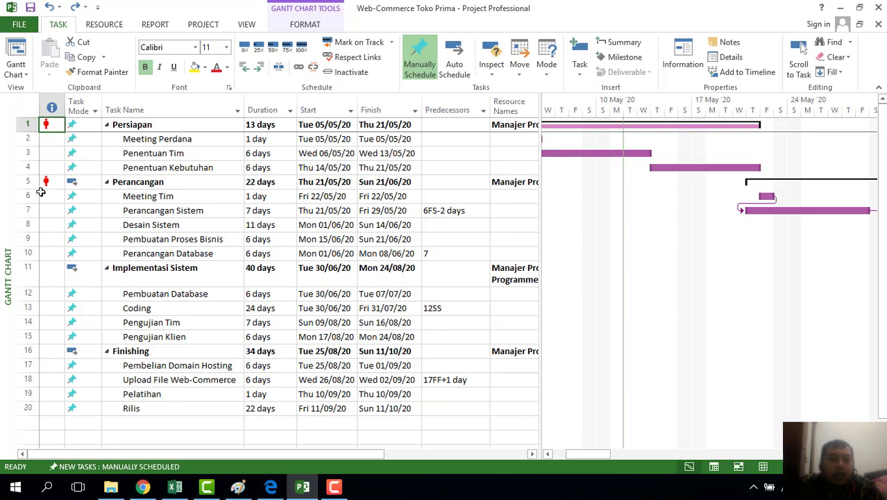
mouse_move(47, 181)
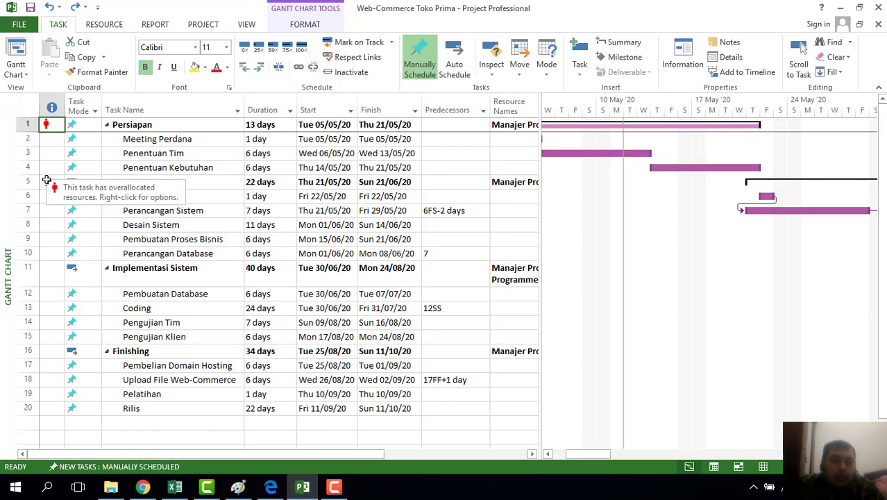
mouse_move(50, 123)
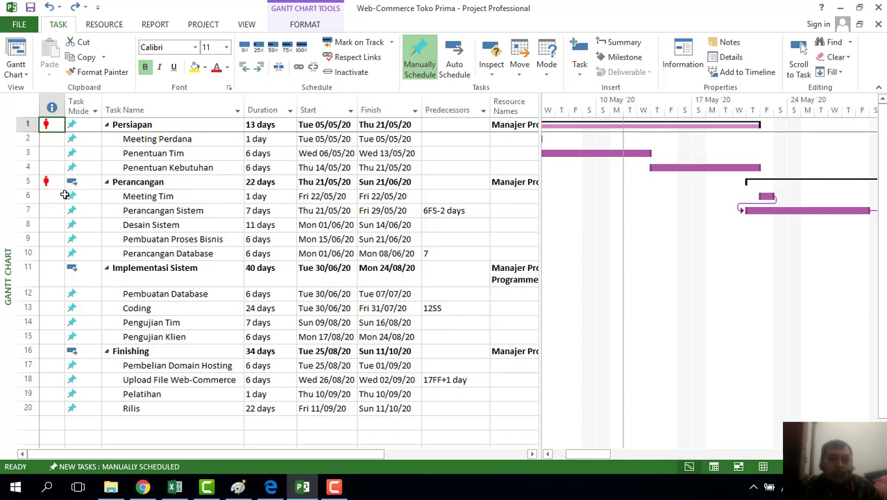
Ignore the overallocation problems on Perancangan and Persiapan
right_click(44, 181)
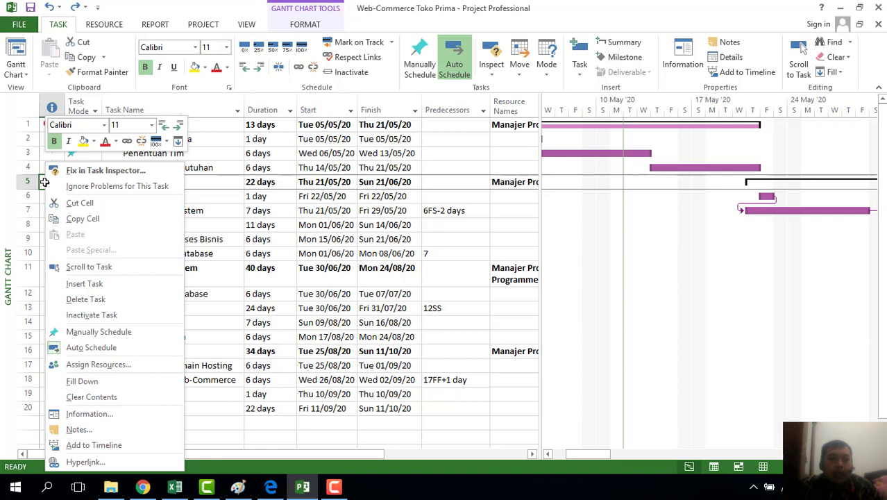
click(113, 188)
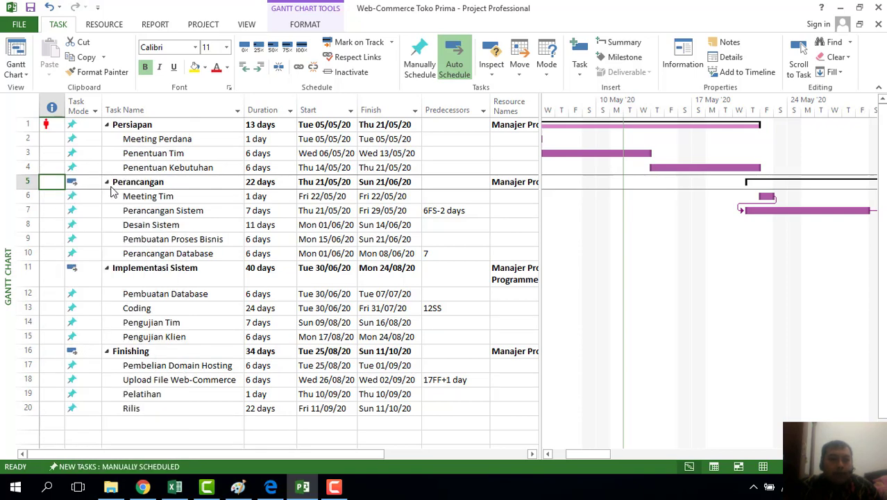
right_click(47, 125)
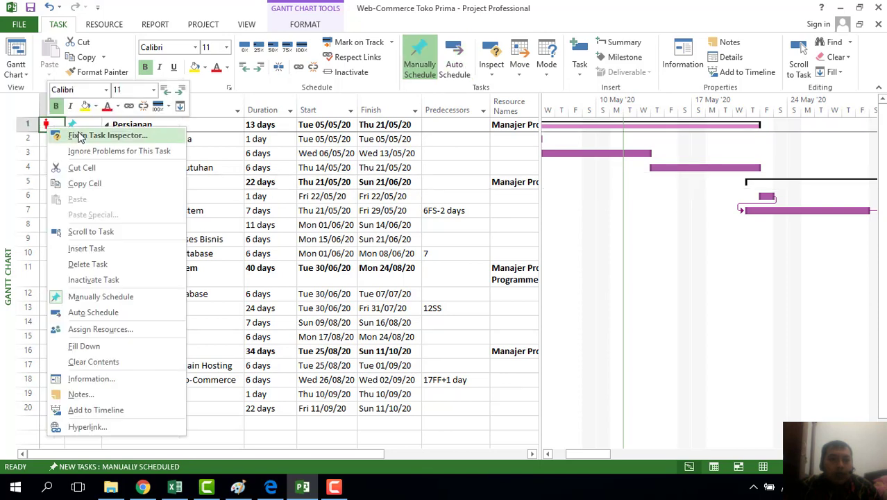
click(99, 151)
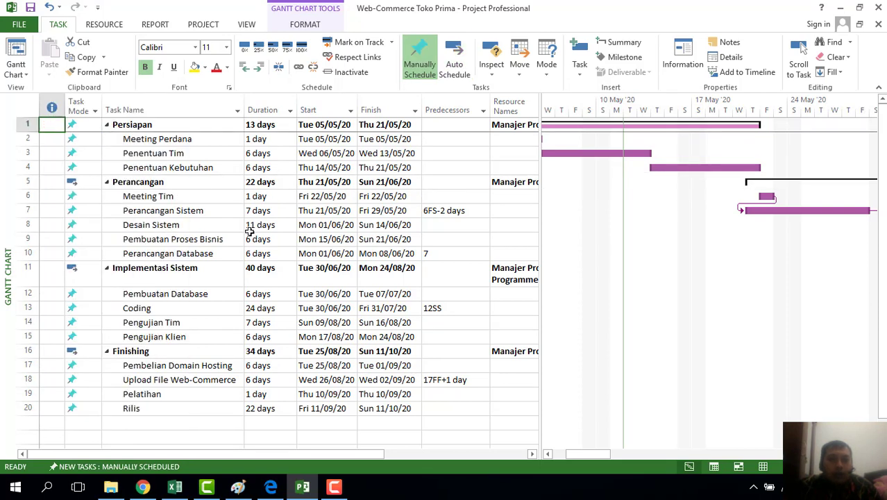
Check each summary task row to confirm no overallocation flags remain
click(218, 274)
click(50, 123)
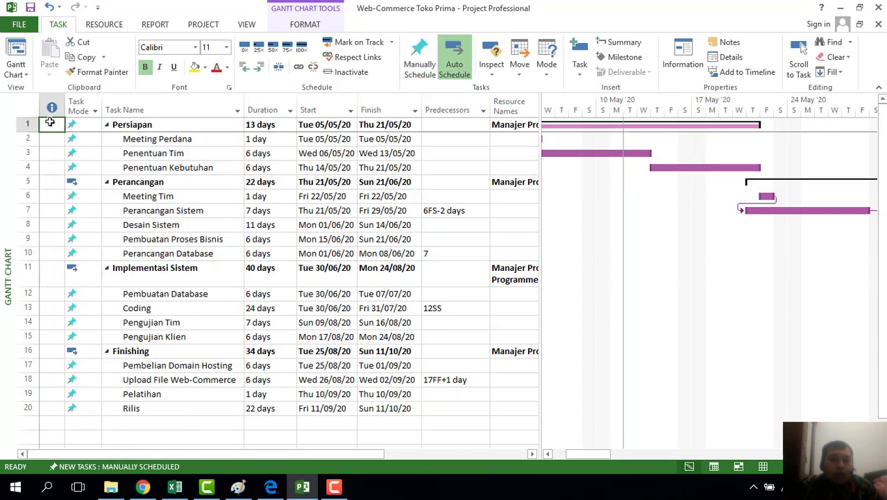
click(46, 182)
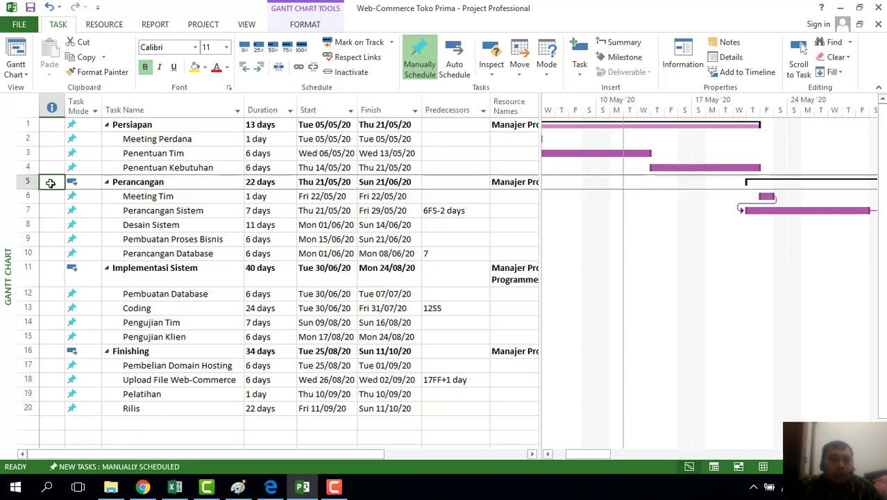
click(52, 279)
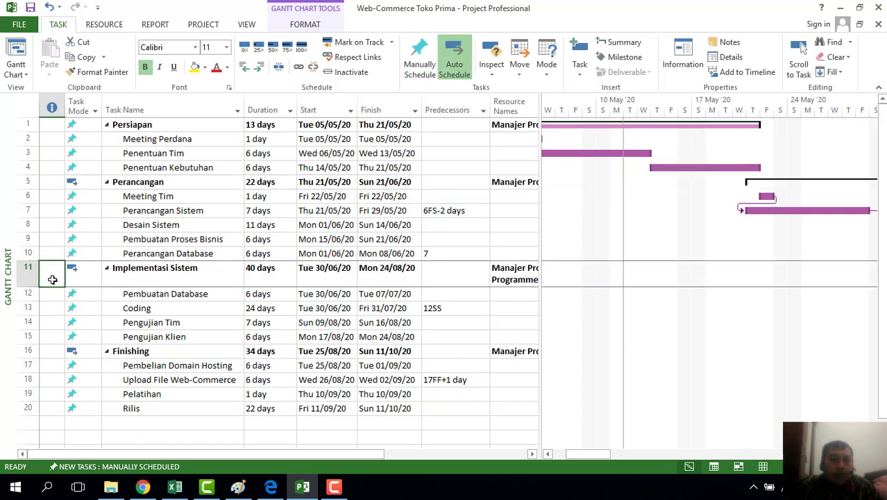
click(50, 352)
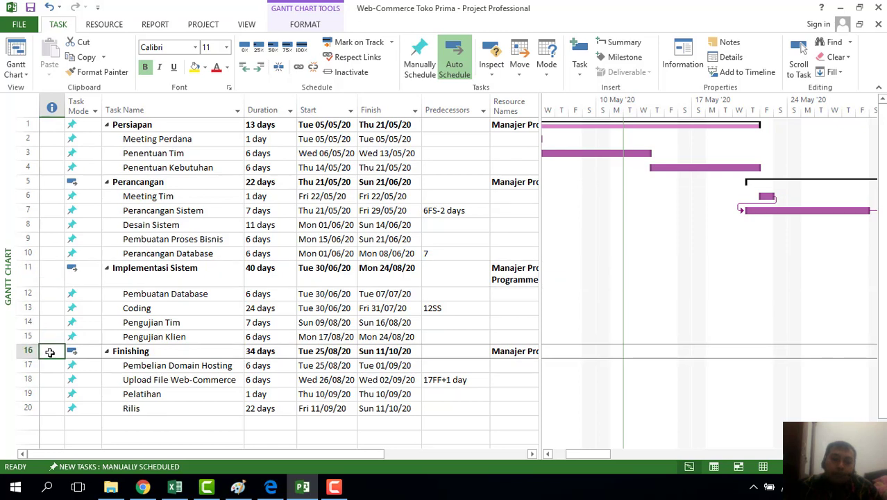
click(52, 268)
click(51, 183)
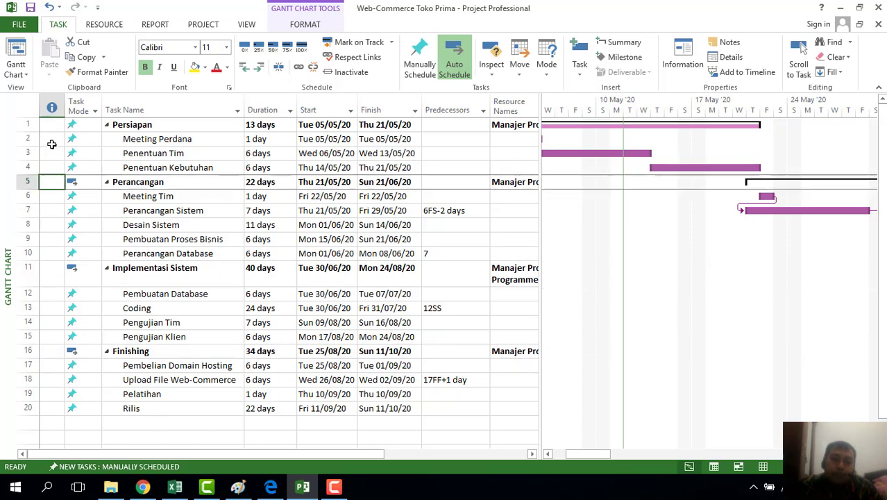
click(51, 124)
click(51, 179)
click(45, 268)
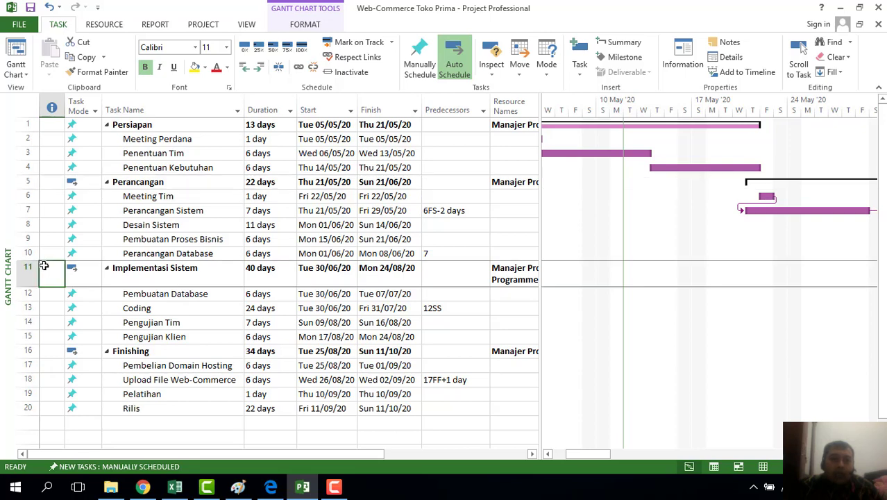
click(55, 352)
click(52, 125)
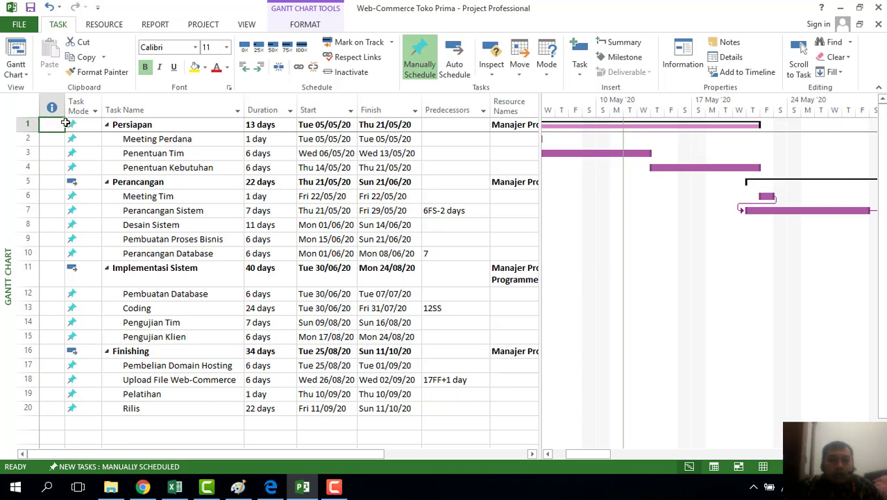
click(104, 25)
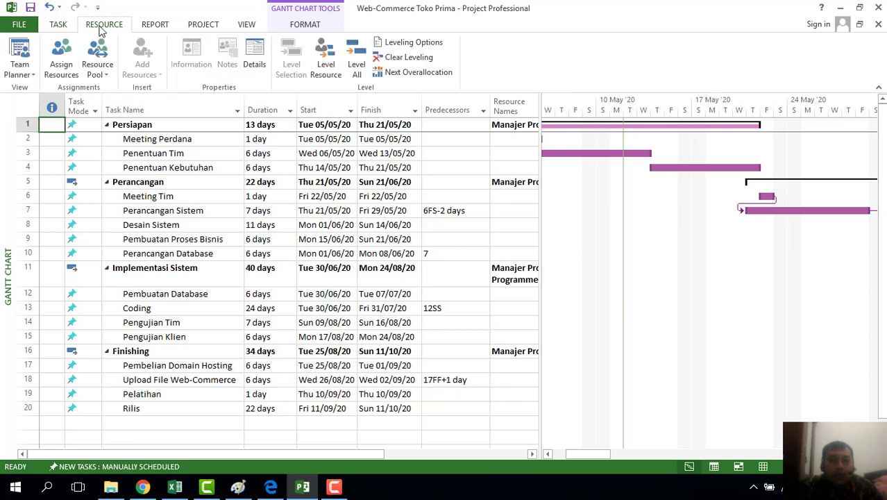
click(61, 56)
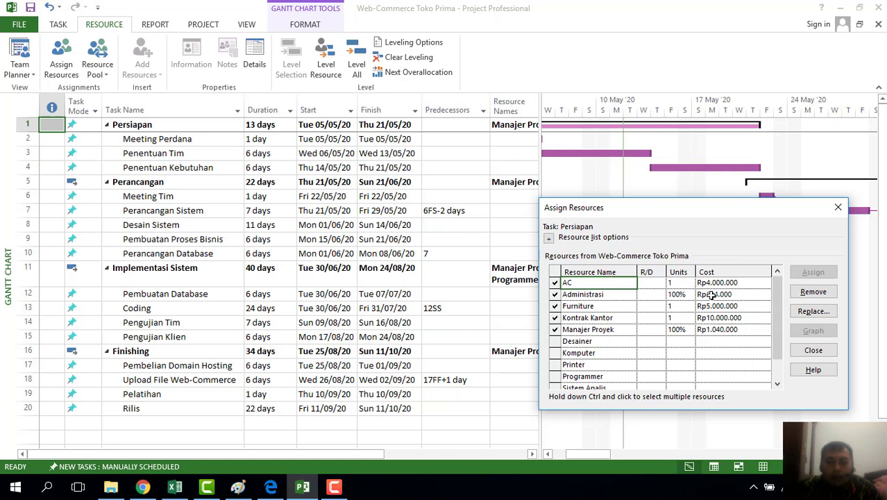
drag(775, 328, 778, 307)
click(818, 353)
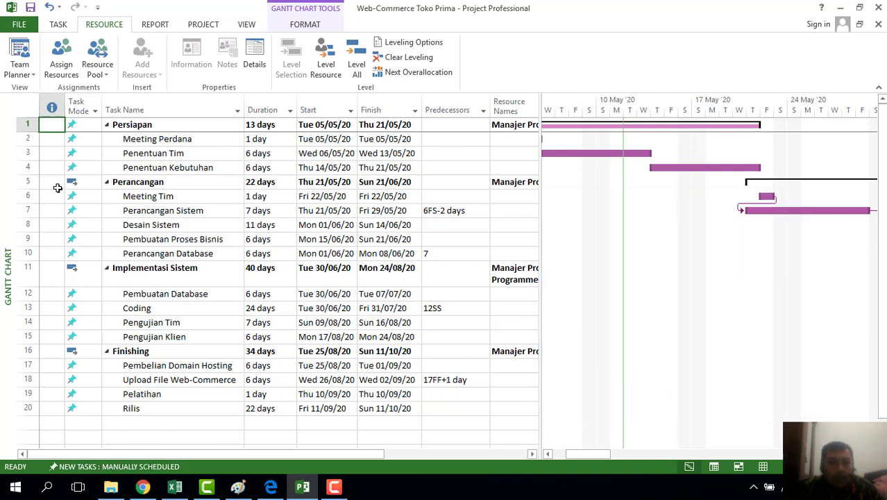
click(58, 185)
click(61, 55)
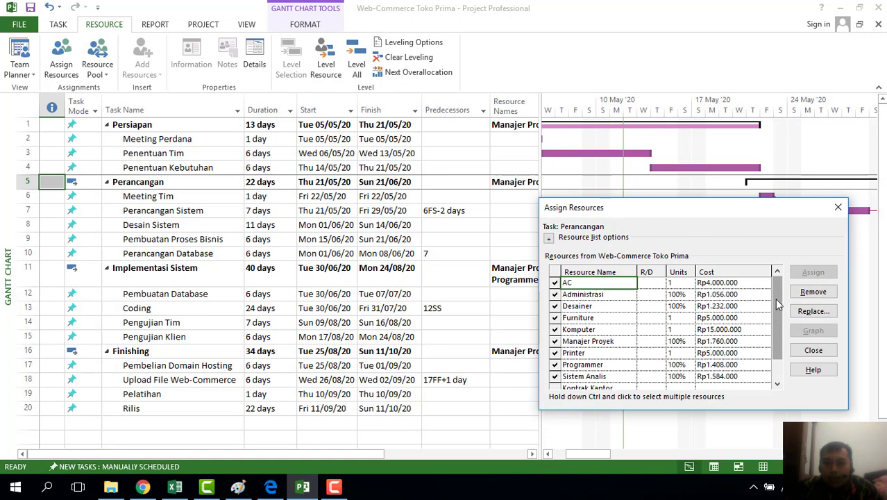
drag(775, 300, 752, 279)
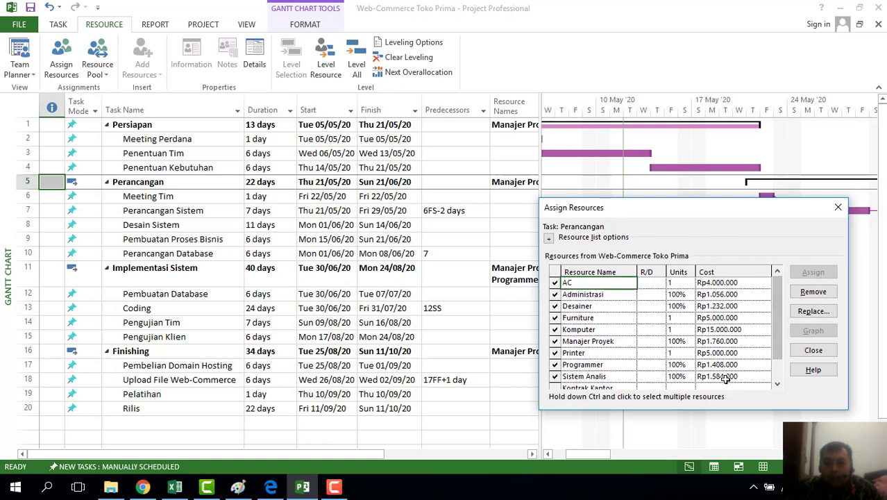
click(813, 350)
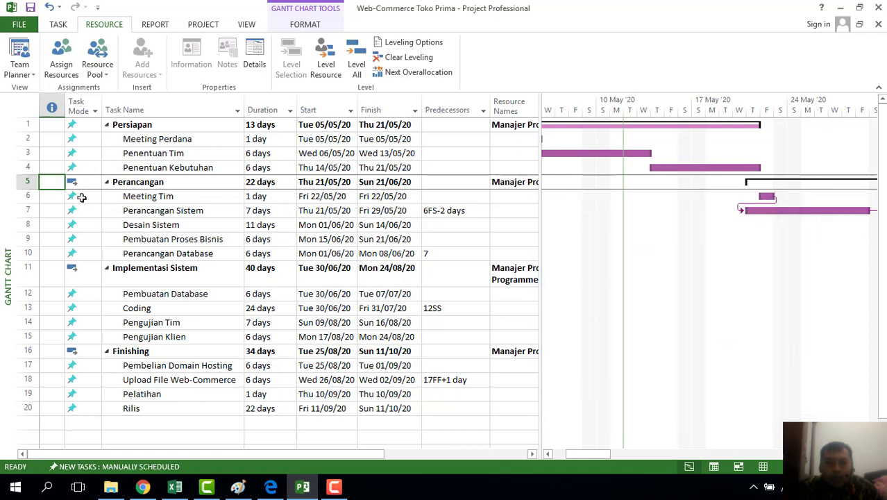
click(55, 270)
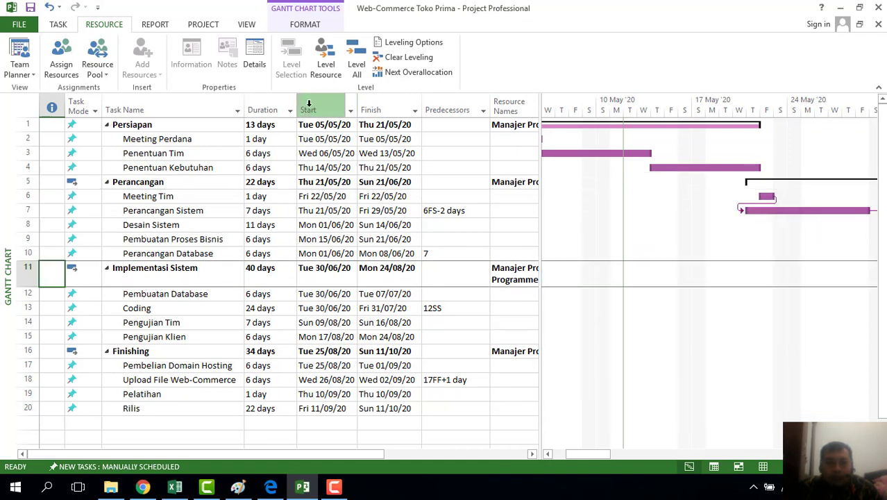
click(63, 54)
scroll(780, 292, down, 2)
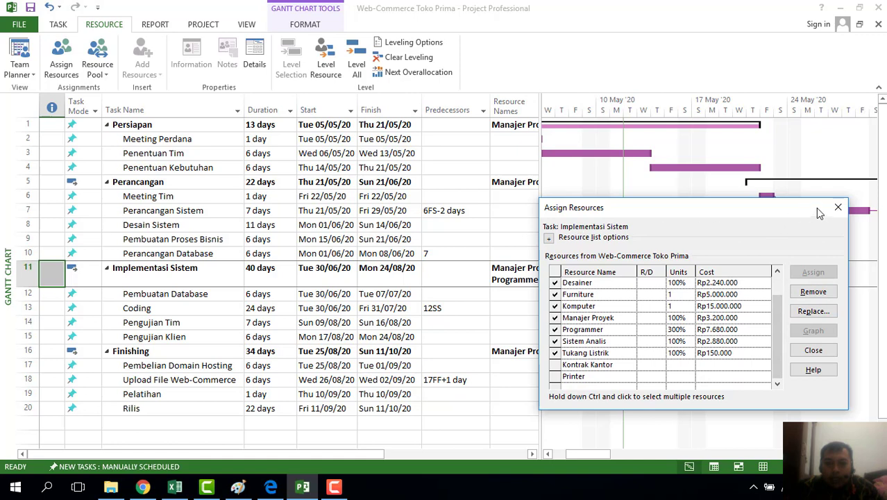
click(838, 207)
click(53, 352)
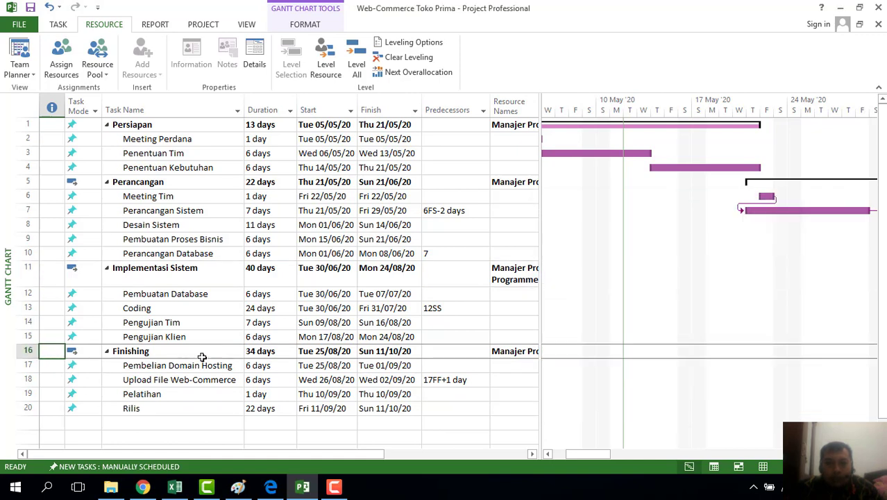
click(61, 60)
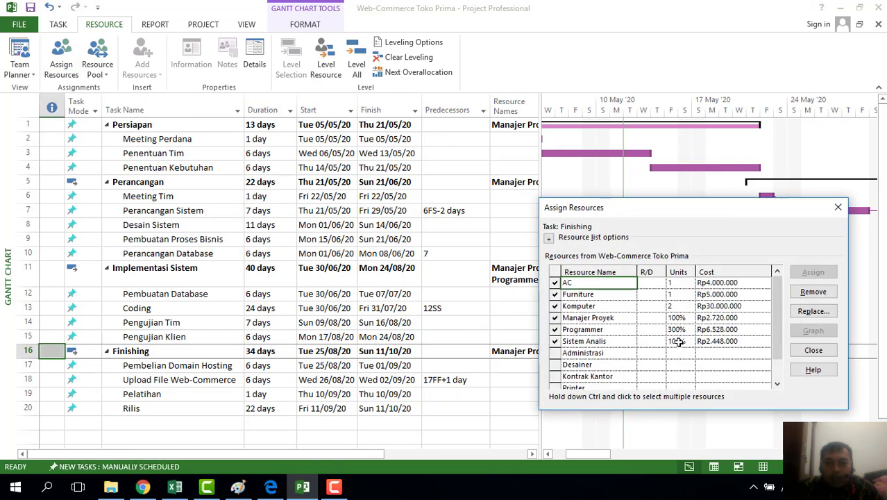
click(838, 207)
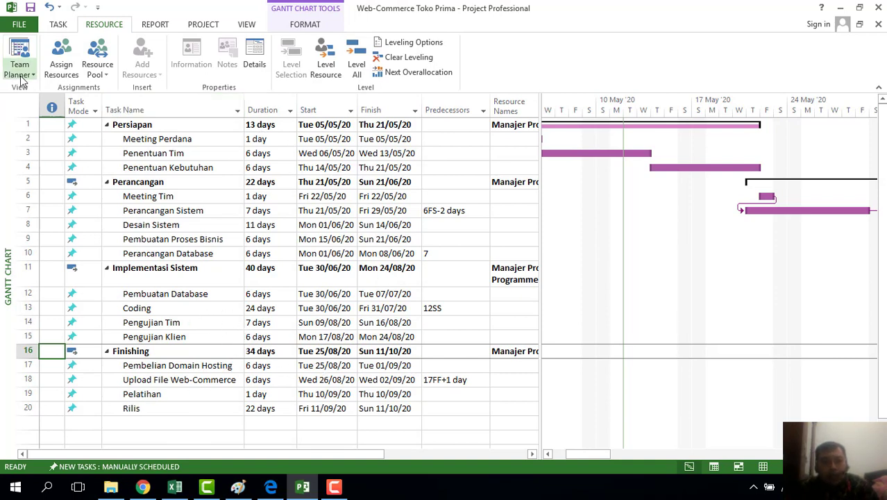
Switch from the Gantt Chart to the Resource Usage view
click(60, 25)
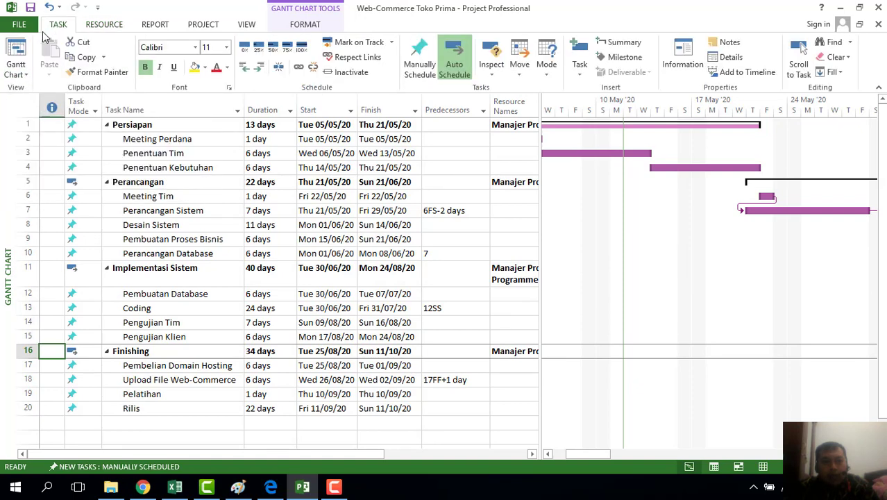
click(28, 76)
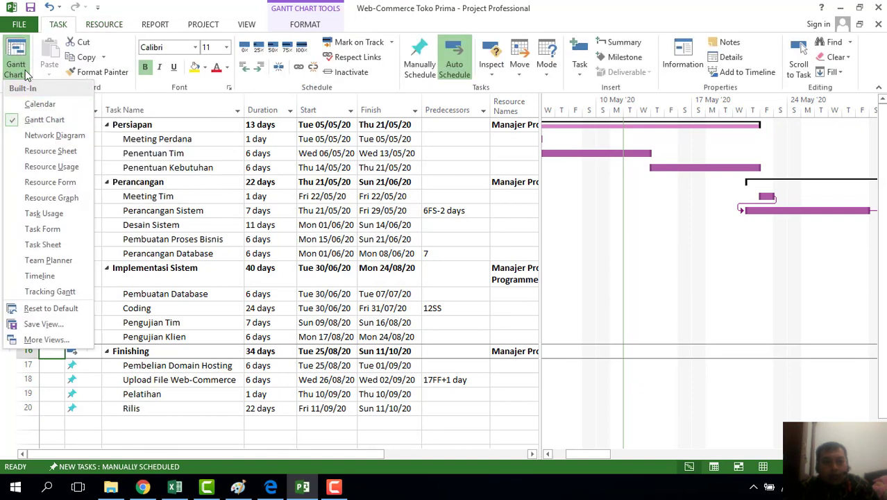
click(30, 172)
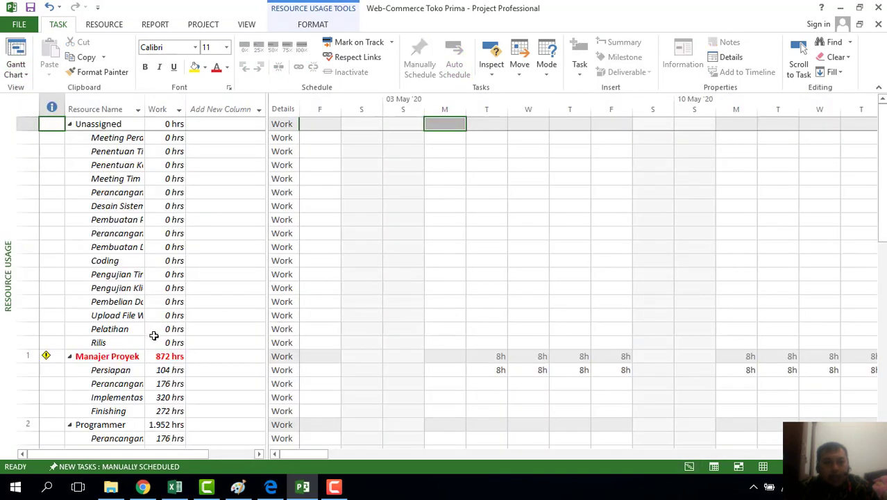
click(46, 356)
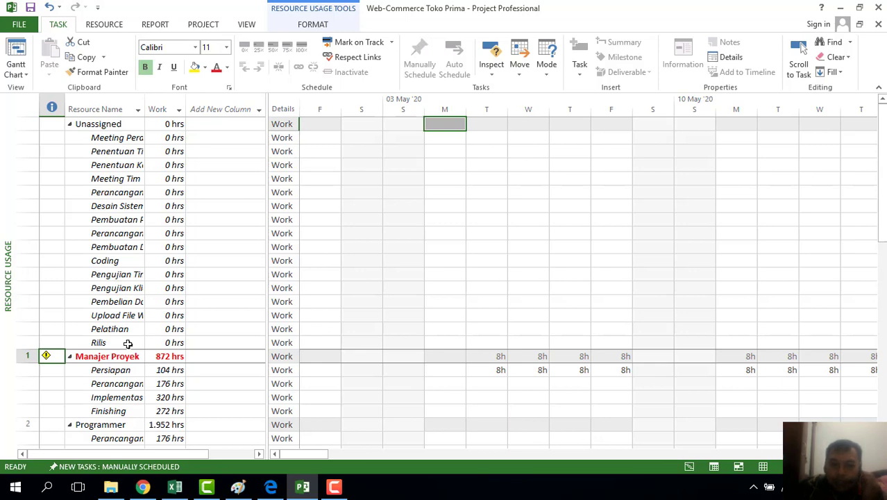
mouse_move(306, 453)
mouse_down()
mouse_move(547, 450)
mouse_move(662, 436)
mouse_move(307, 439)
mouse_up()
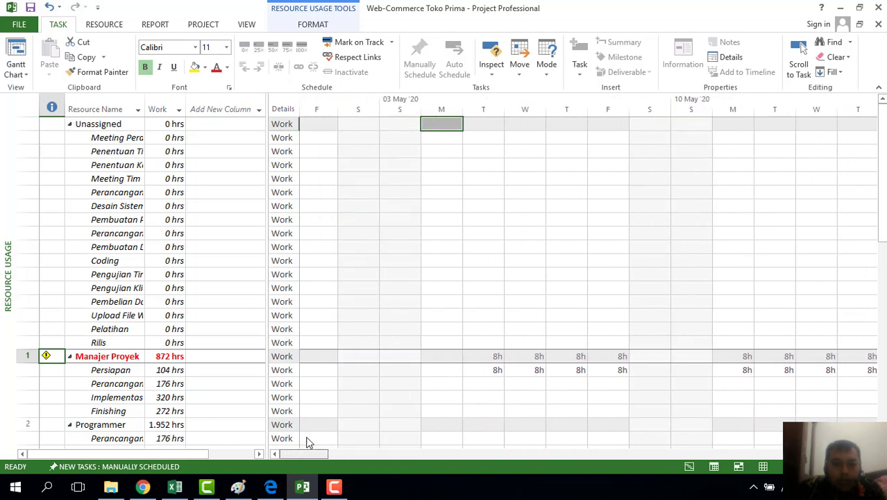
click(117, 425)
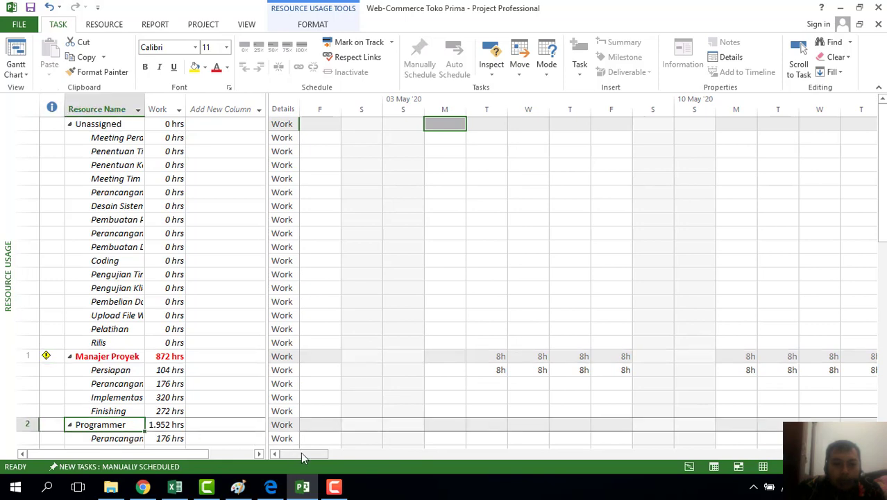
drag(310, 454, 264, 488)
drag(882, 193, 883, 251)
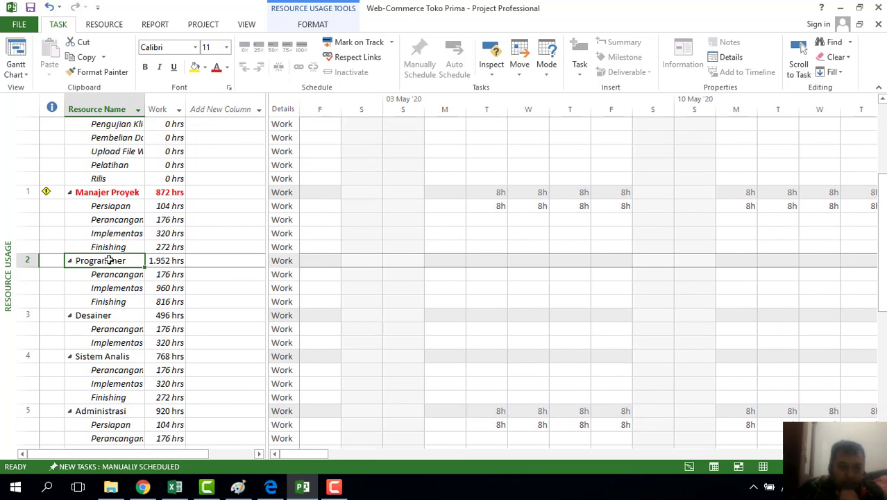
click(104, 316)
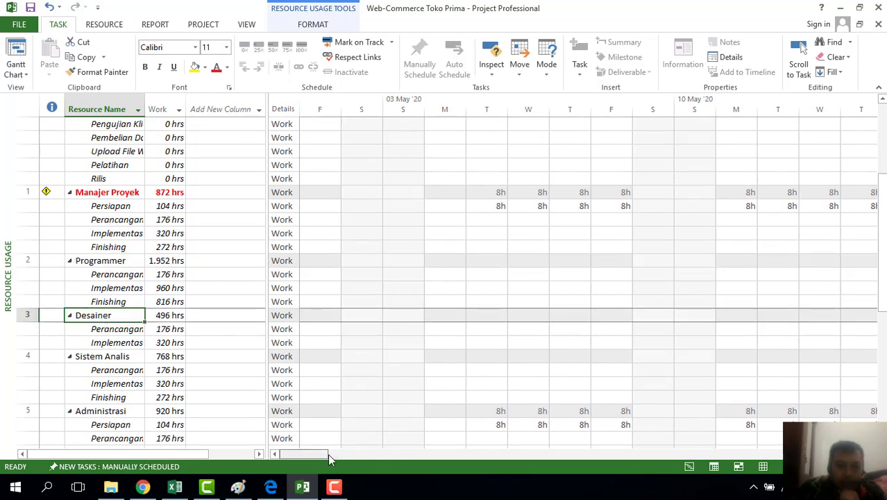
drag(328, 453, 299, 459)
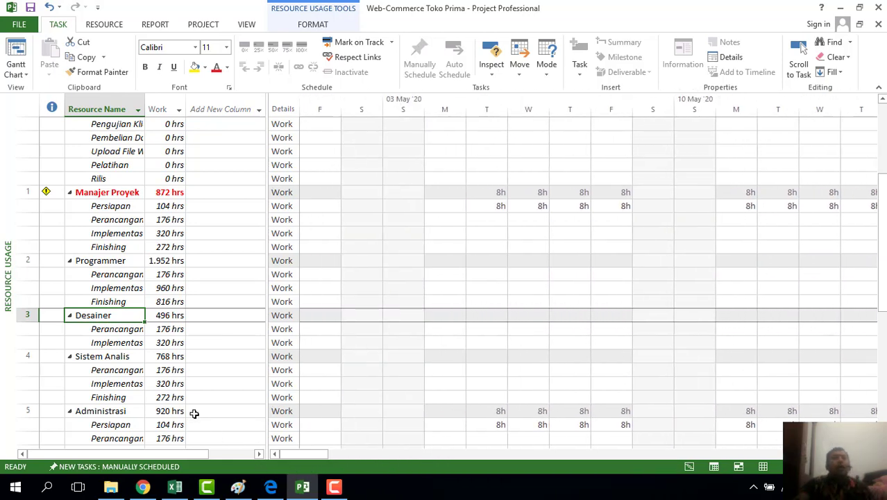